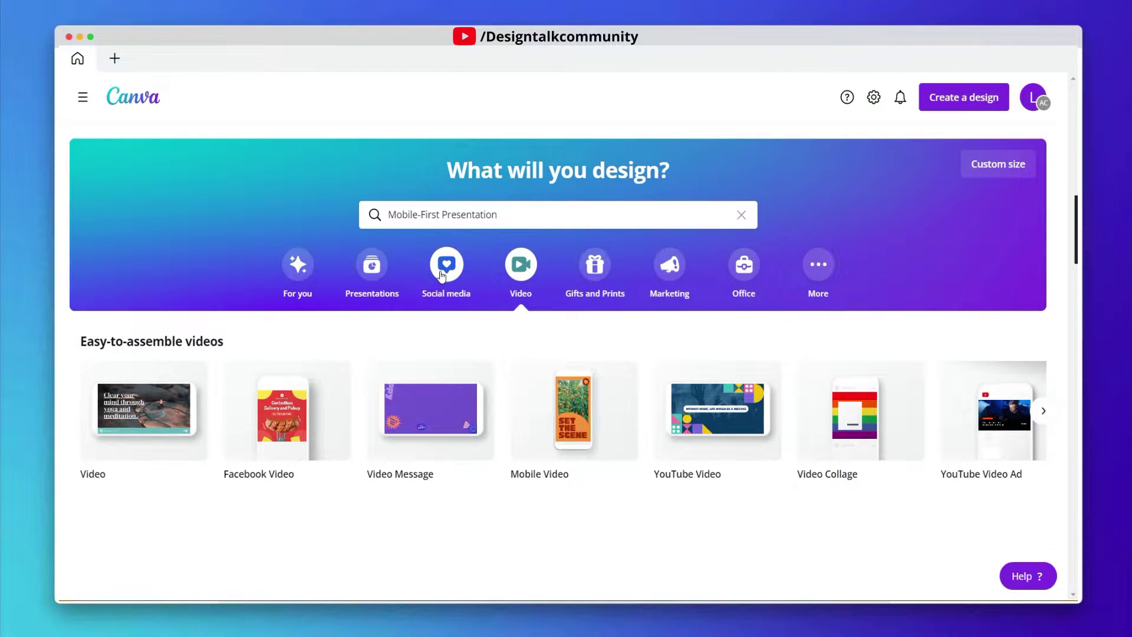
Step: Create a blank Instagram Post from Social media and start an Uploads media upload
left_click(444, 270)
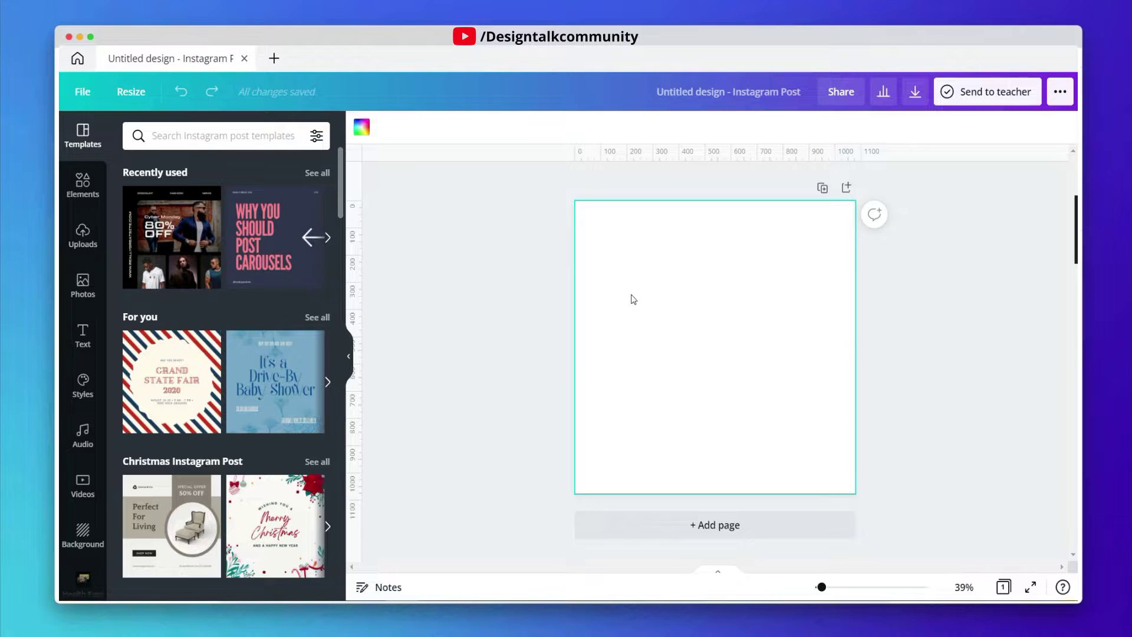
left_click(78, 234)
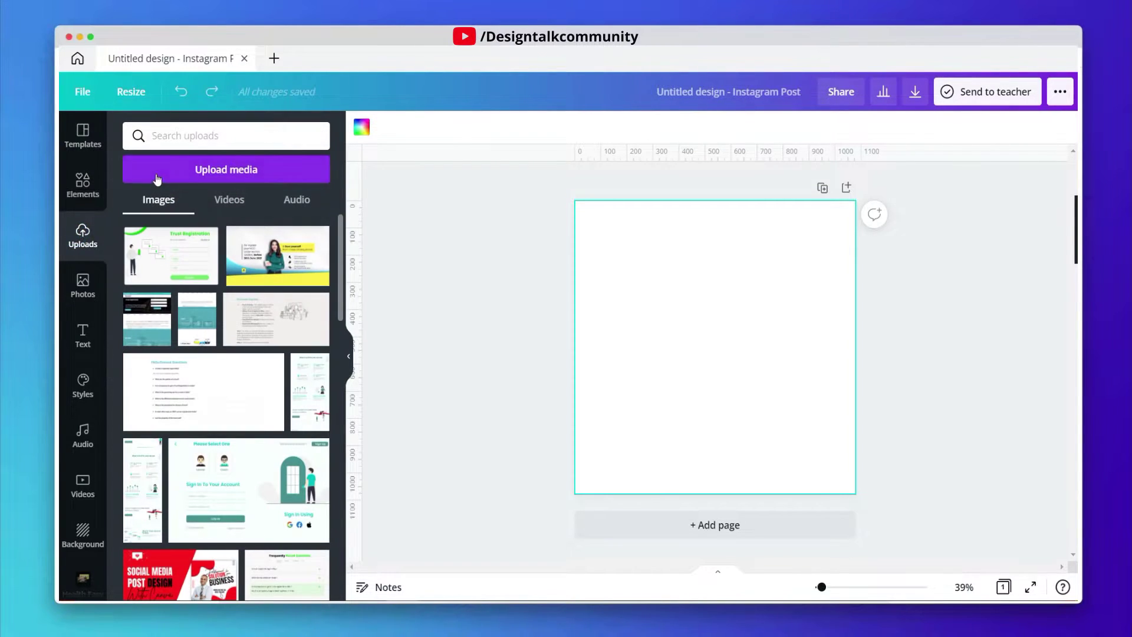
left_click(160, 170)
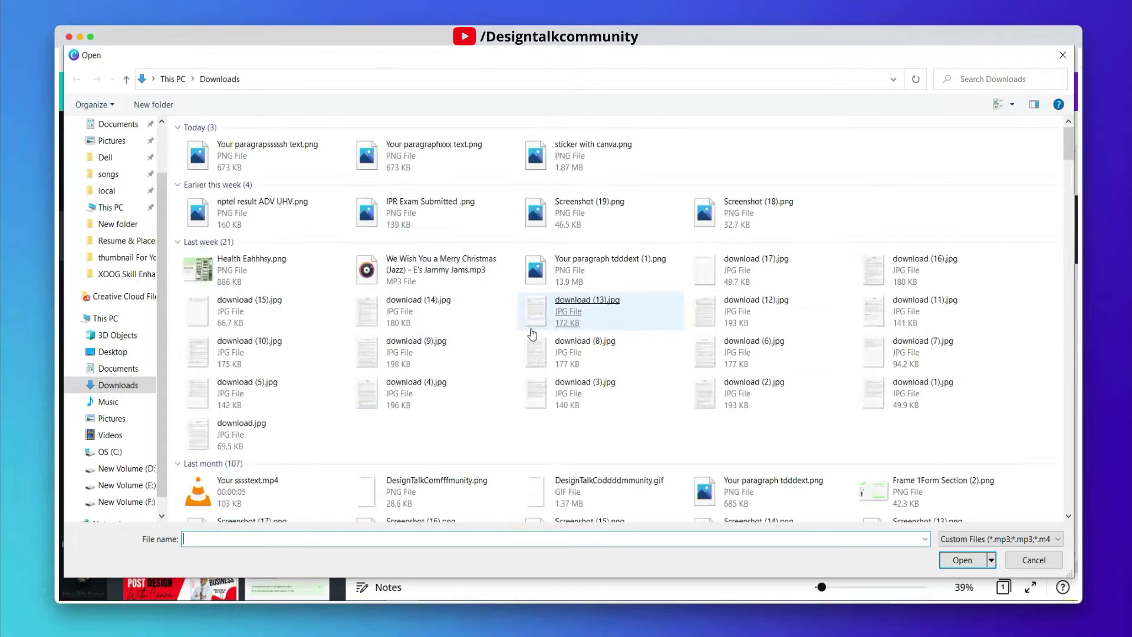
scroll(531, 330, "down", 2)
scroll(531, 333, "down", 2)
scroll(531, 334, "up", 4)
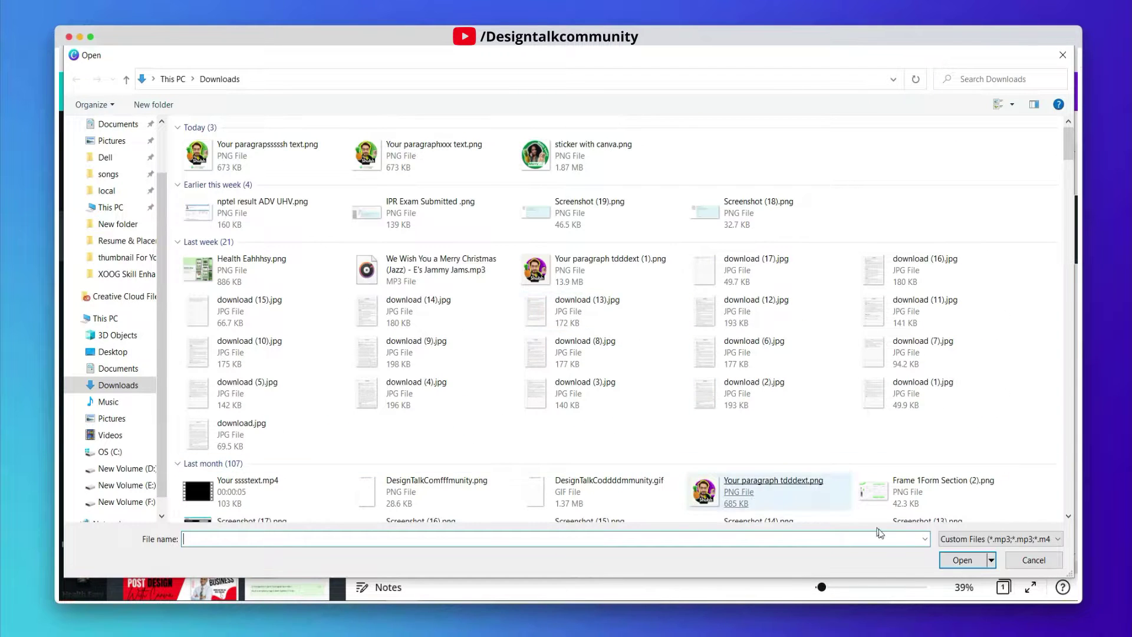
Step: Cancel the upload, search Photos for 'women' and add the curly-haired woman photo
left_click(1062, 56)
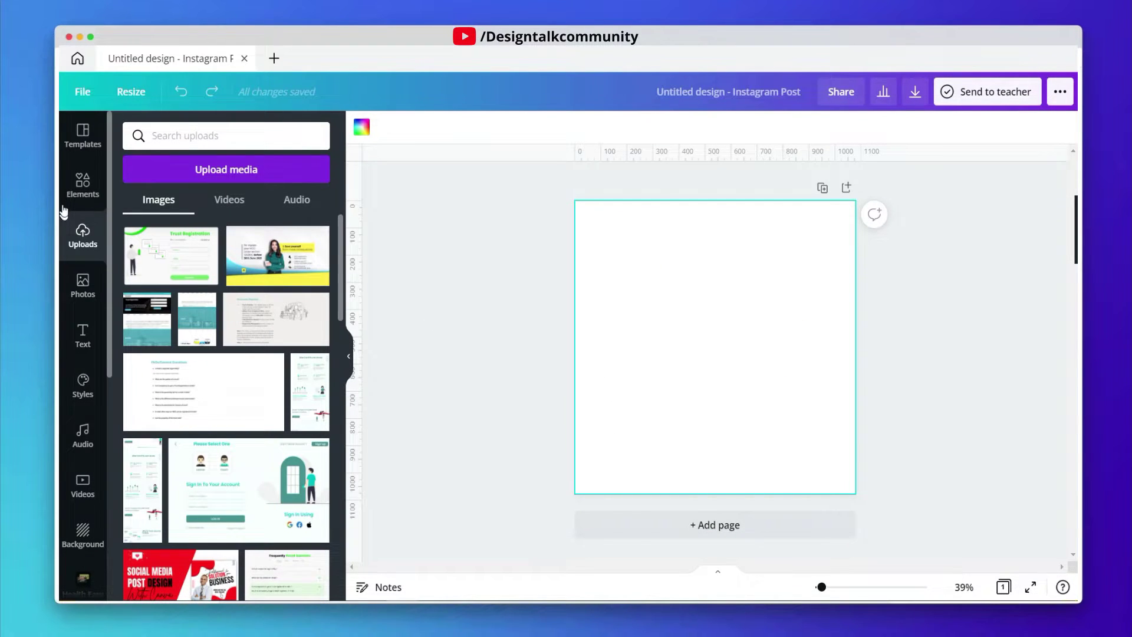
left_click(74, 297)
left_click(183, 135)
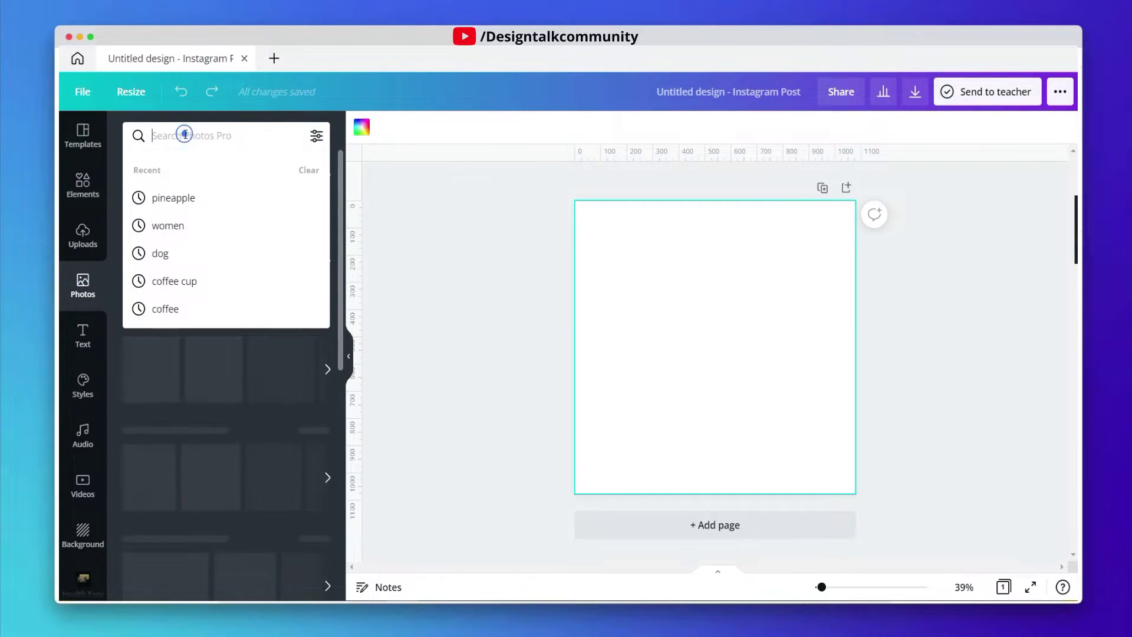
type("women")
key("Return")
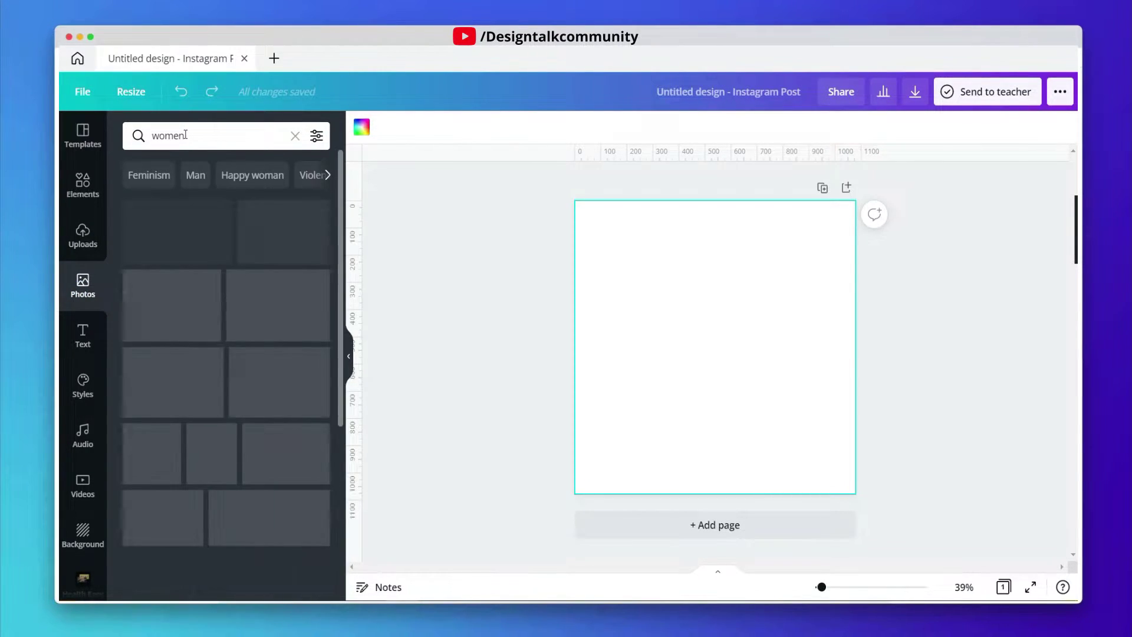
scroll(248, 337, "down", 3)
scroll(250, 331, "down", 2)
scroll(252, 326, "down", 3)
scroll(256, 315, "down", 2)
scroll(256, 316, "down", 1)
scroll(261, 341, "down", 4)
scroll(266, 368, "down", 1)
left_click(270, 372)
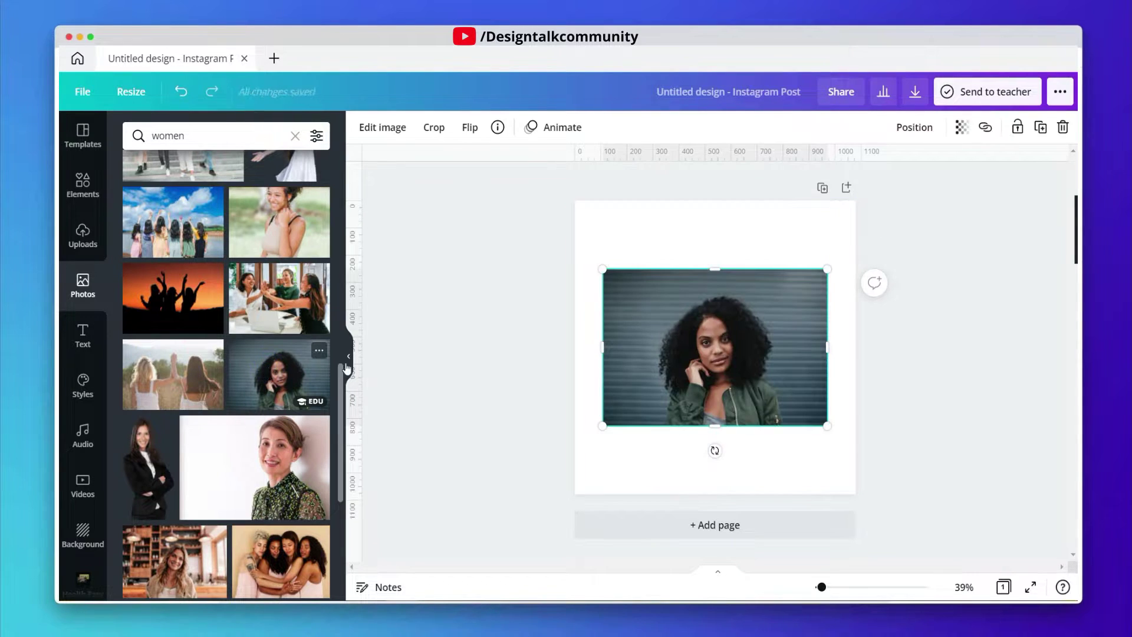
Step: Reselect the woman photo and bring up its image effects
left_click(529, 379)
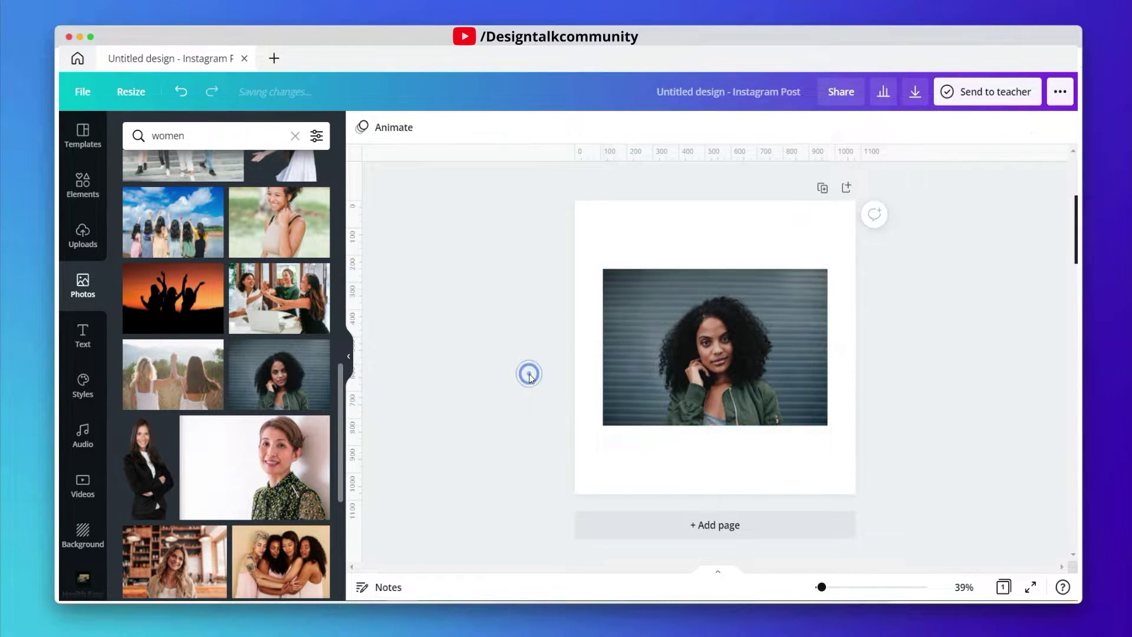
left_click(691, 350)
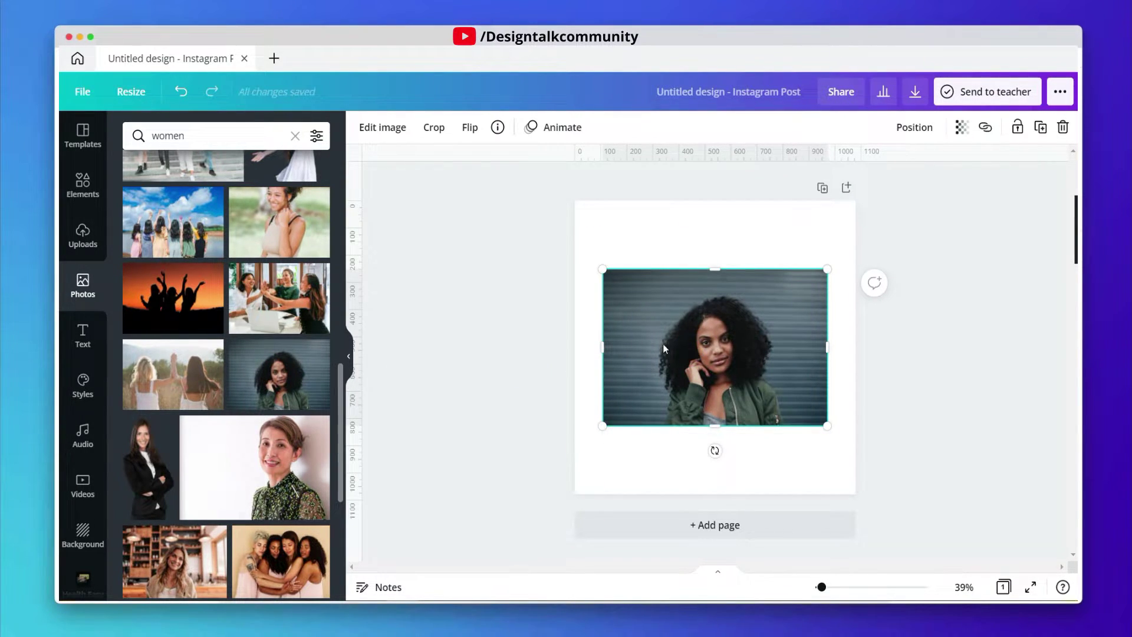
left_click(382, 129)
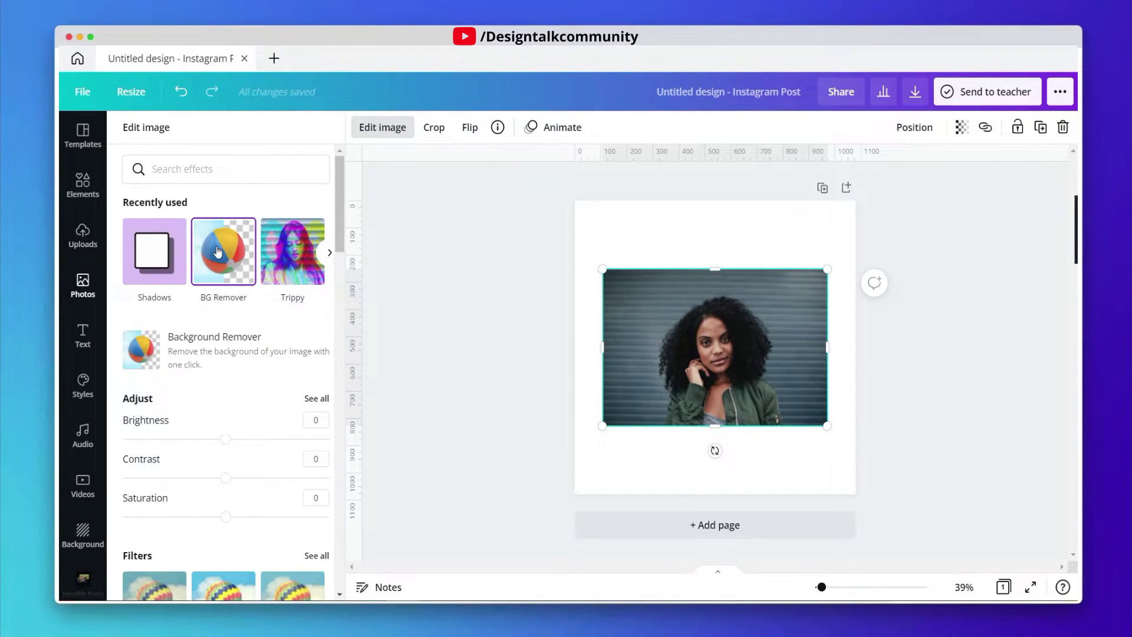
Step: Remove the woman photo's background and crop its right, left and top edges
left_click(217, 247)
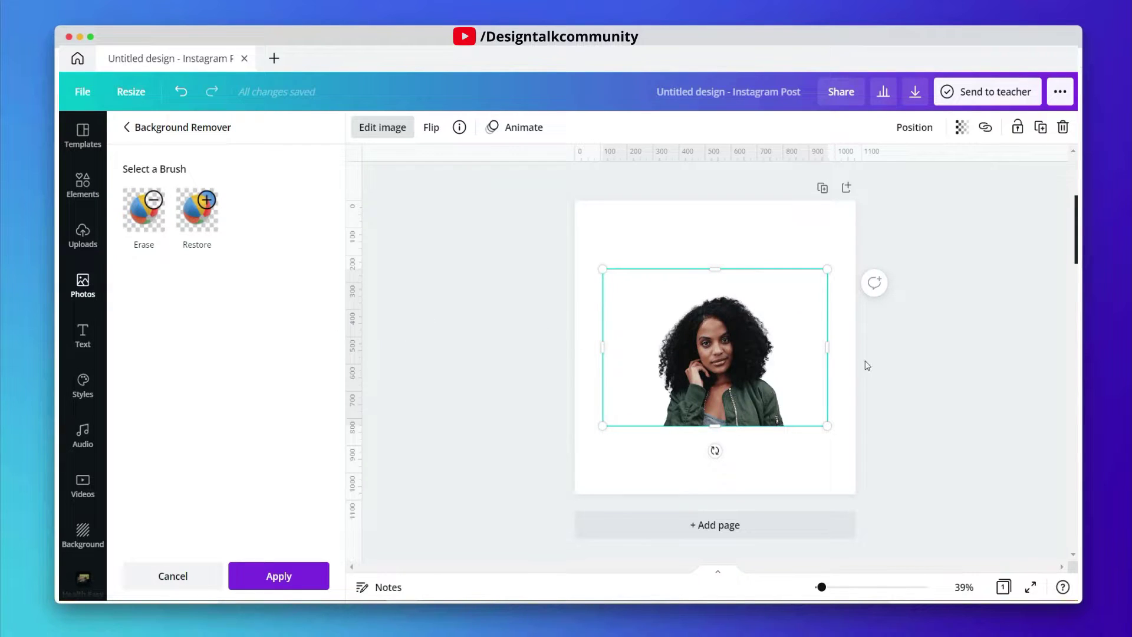
left_click_drag(825, 348, 793, 347)
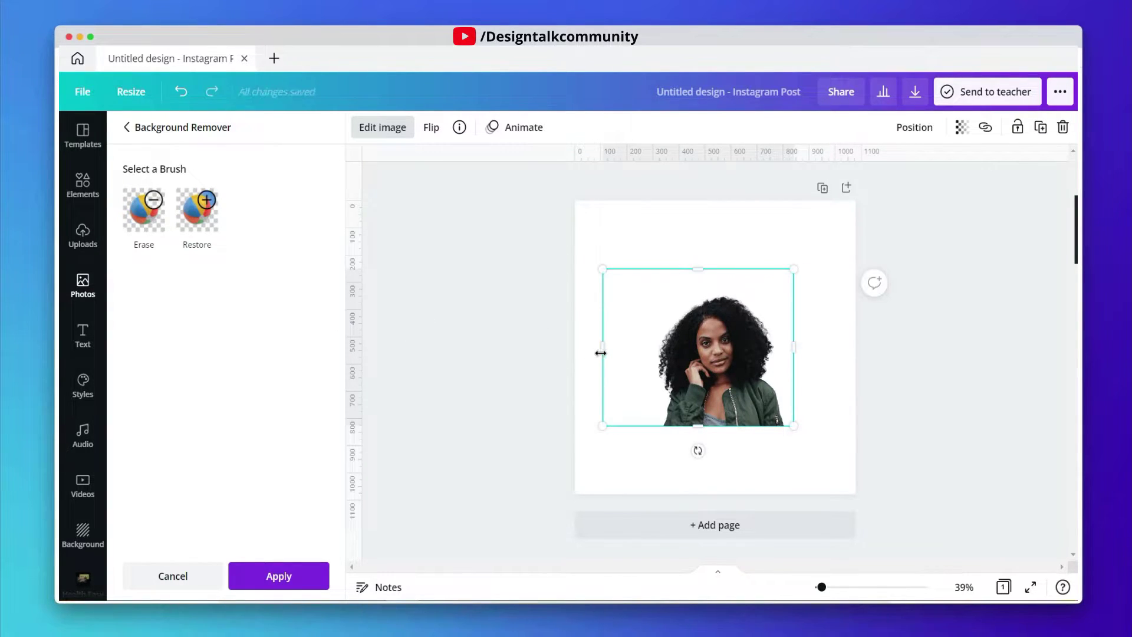
left_click_drag(602, 354, 644, 352)
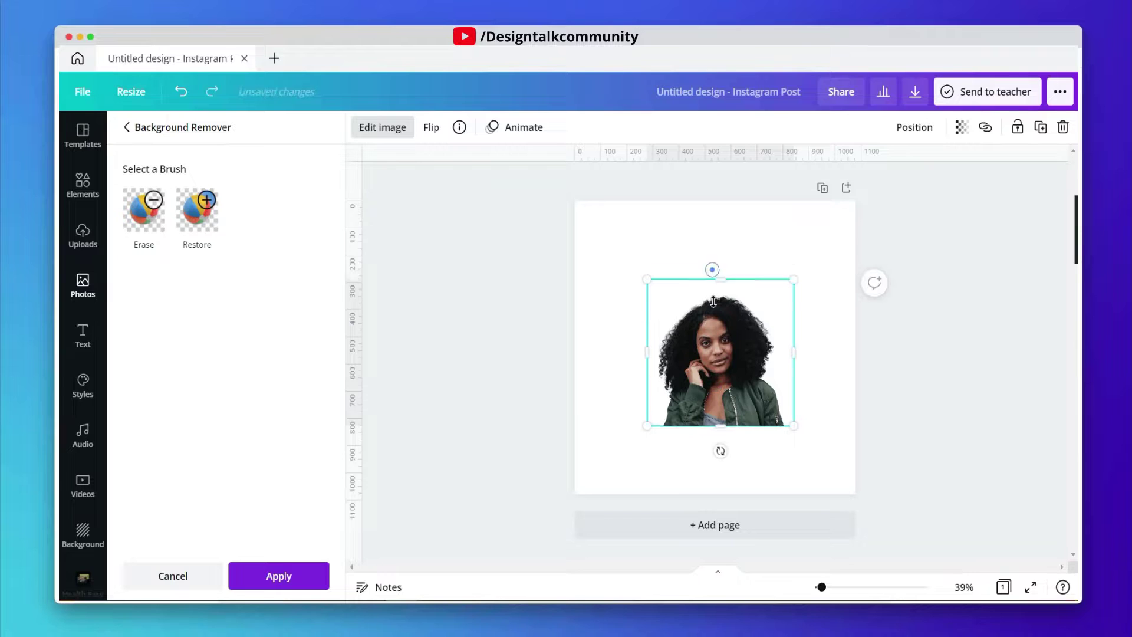
left_click_drag(713, 268, 712, 278)
left_click(875, 339)
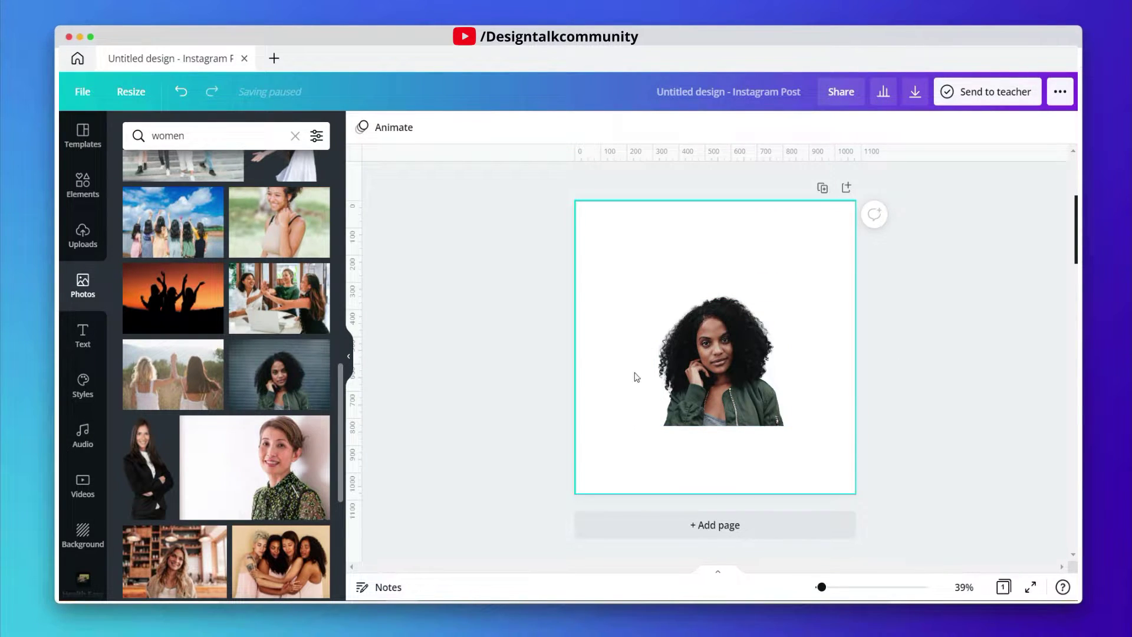
left_click(697, 365)
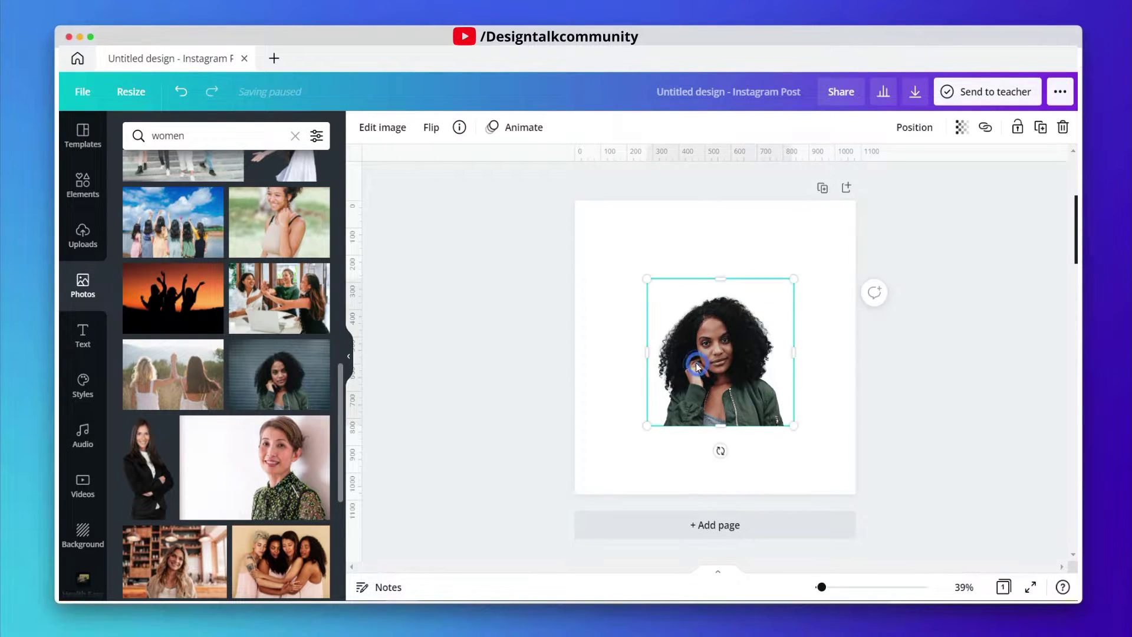
Step: Apply a Glow to the cut-out: transparency 100, blur 0, colour #FFFF00, size 18
left_click(382, 128)
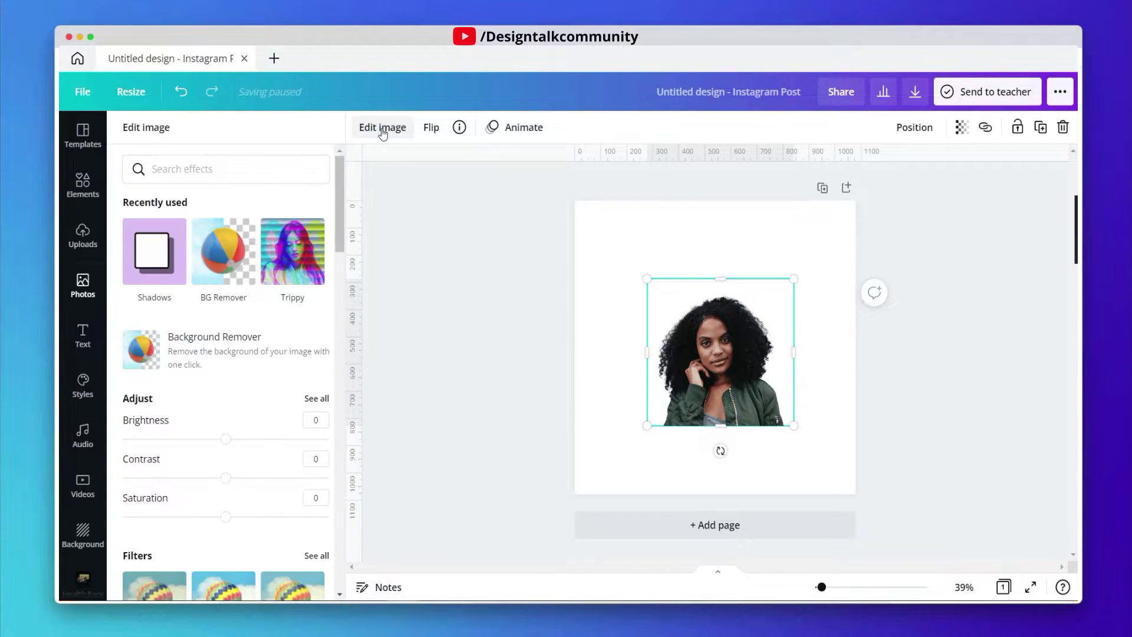
left_click(162, 257)
left_click(296, 212)
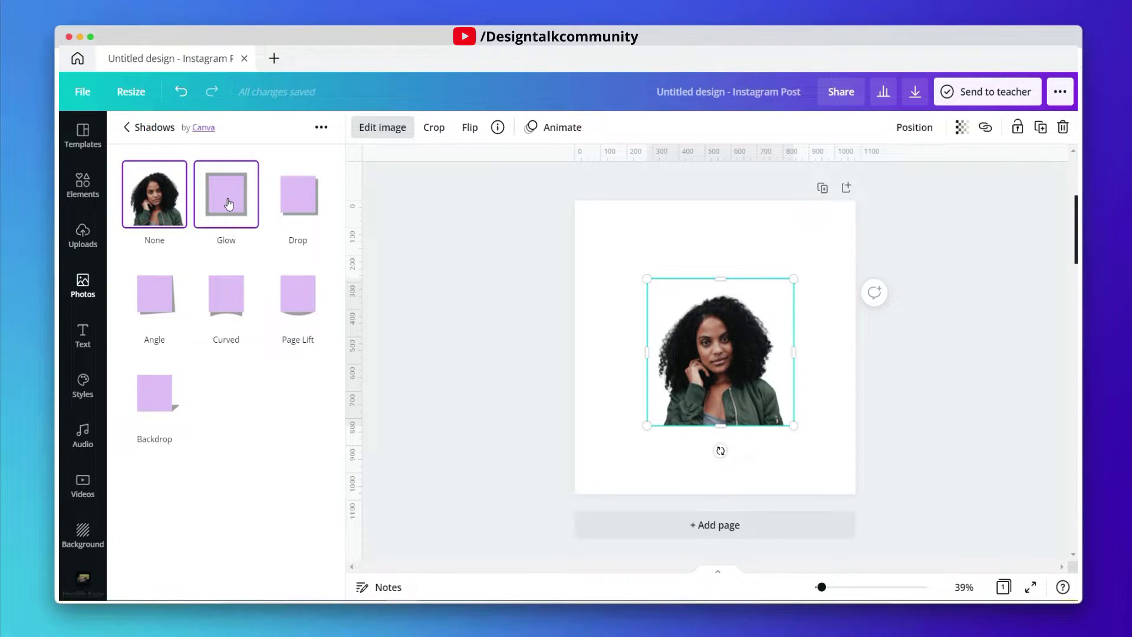
left_click(228, 204)
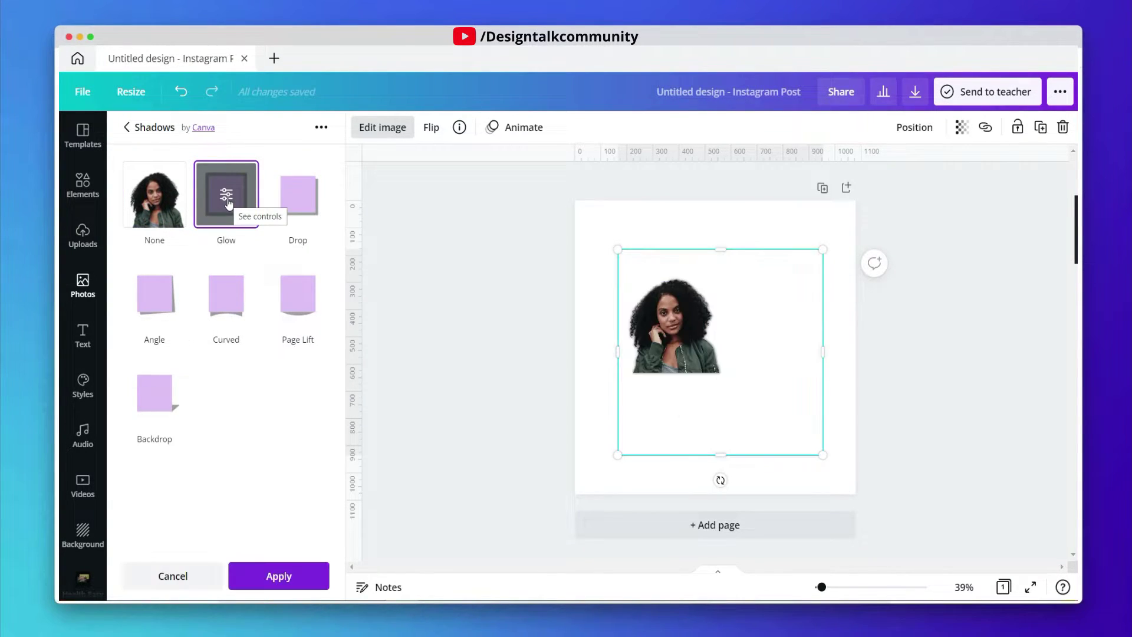
left_click(227, 202)
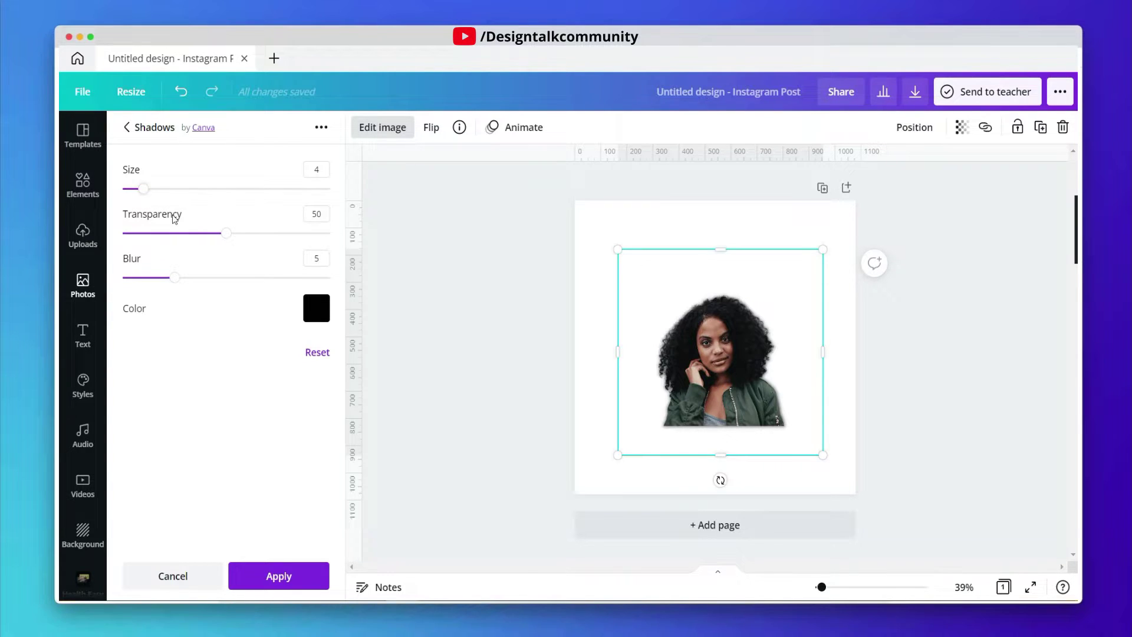
left_click(308, 313)
left_click(175, 282)
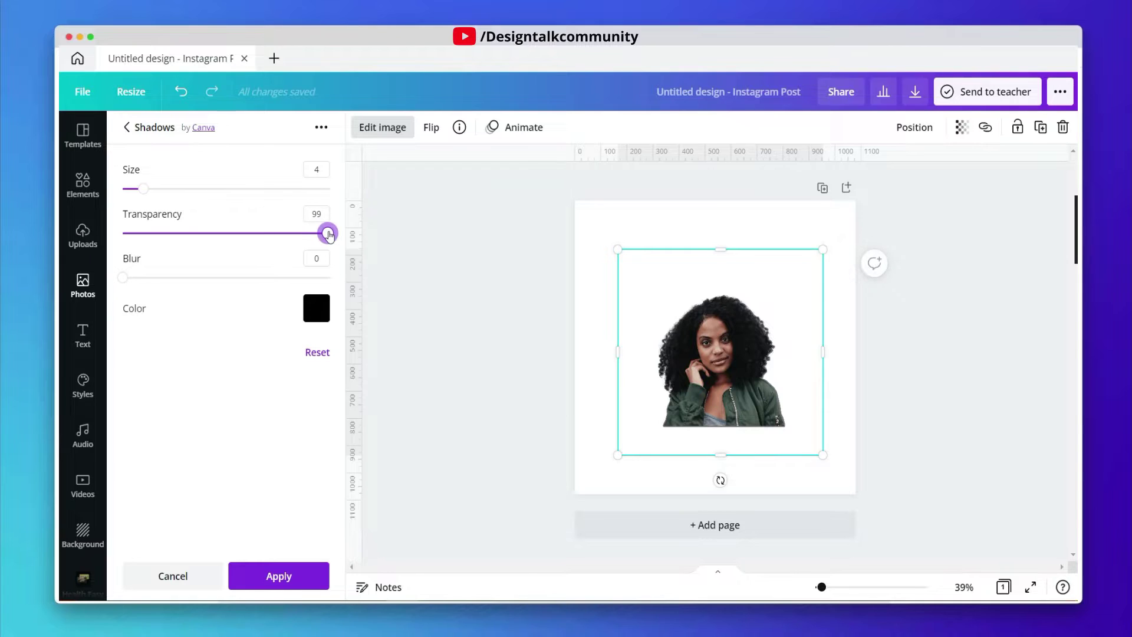
left_click(322, 312)
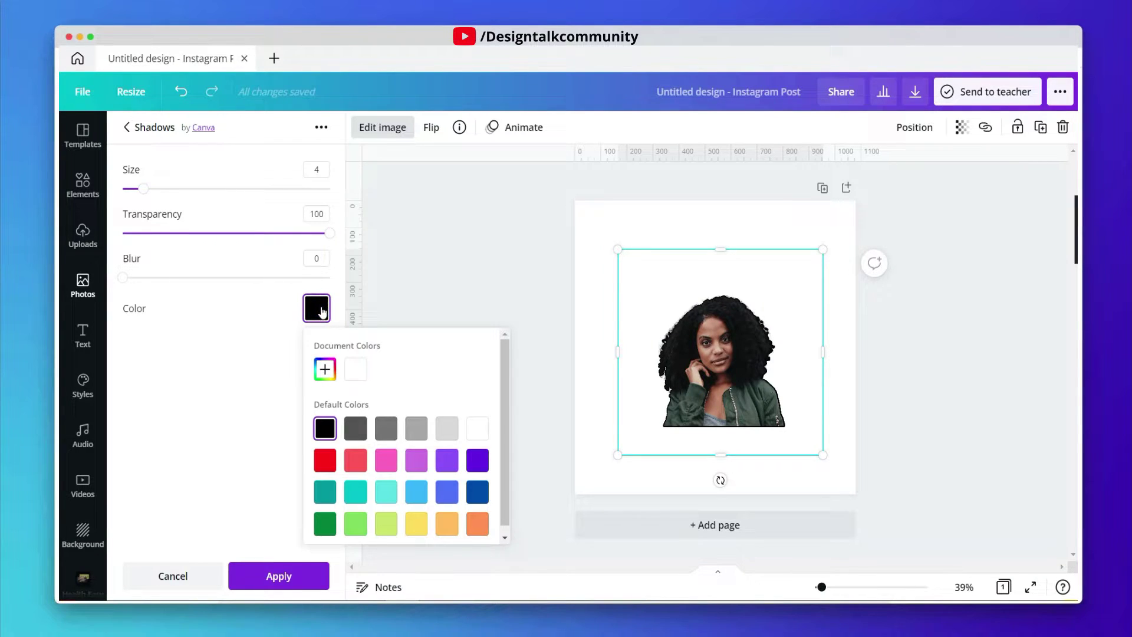
left_click(325, 371)
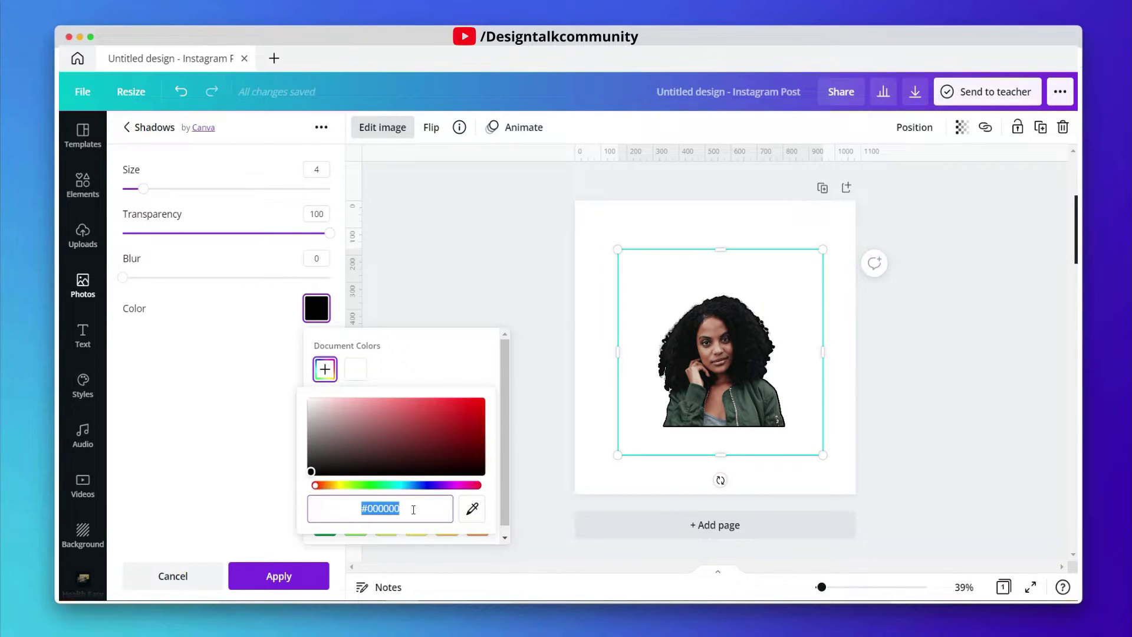
type("#FF")
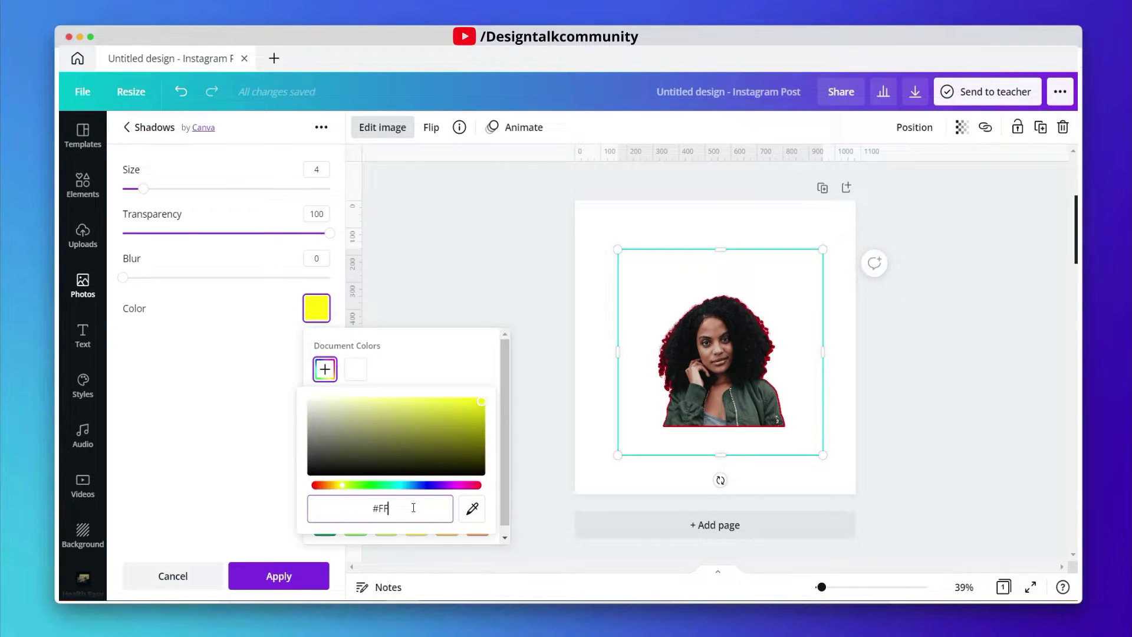
left_click(471, 345)
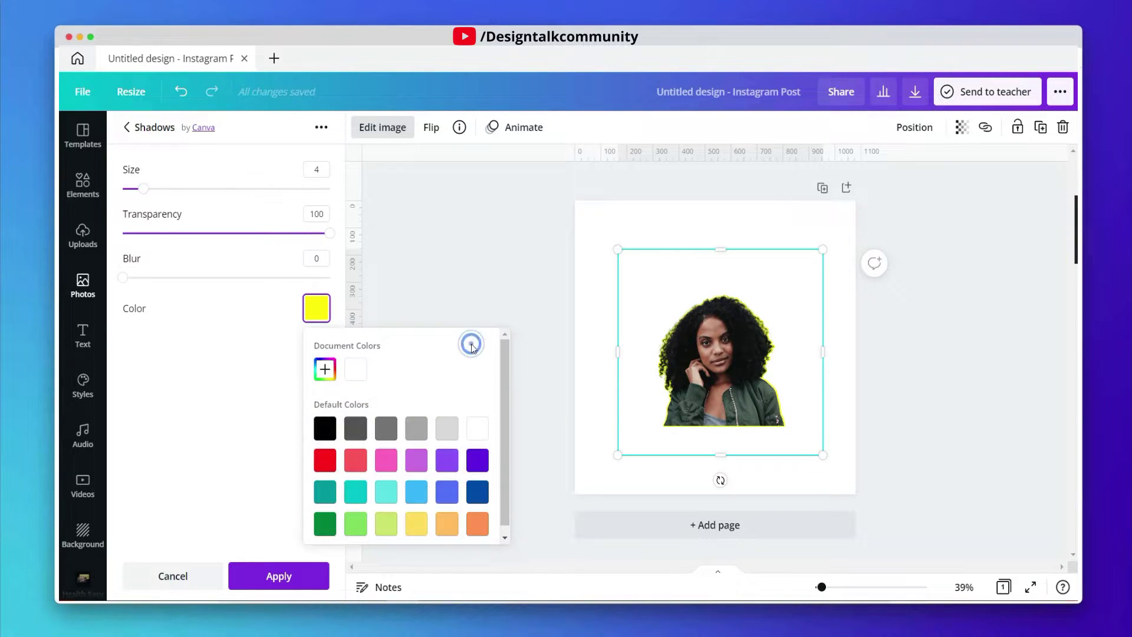
left_click(229, 370)
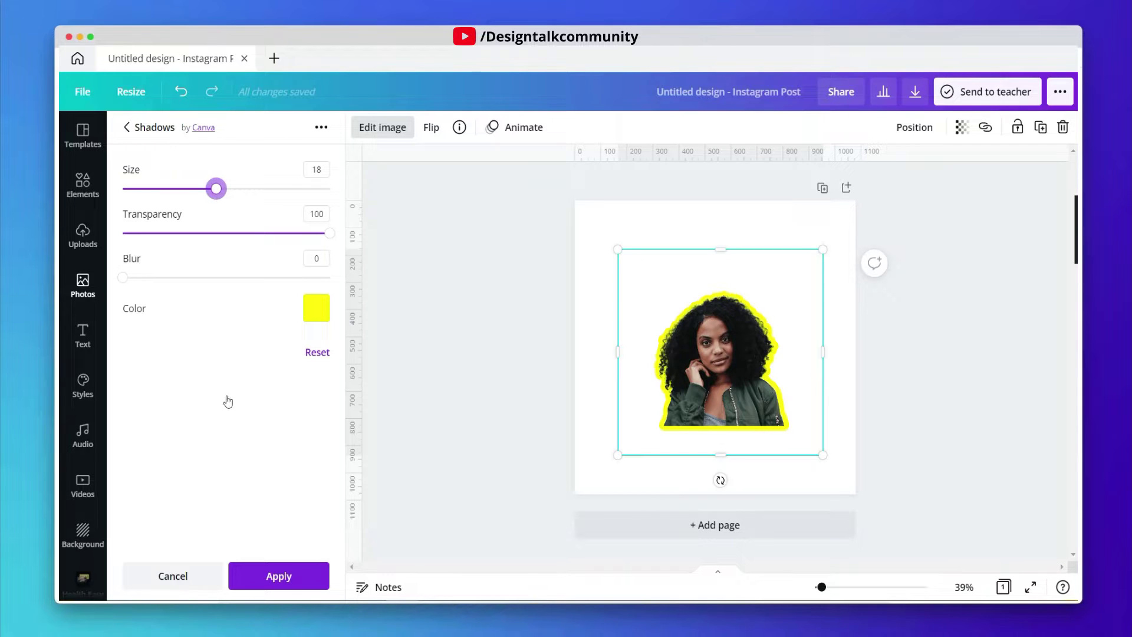
left_click(279, 580)
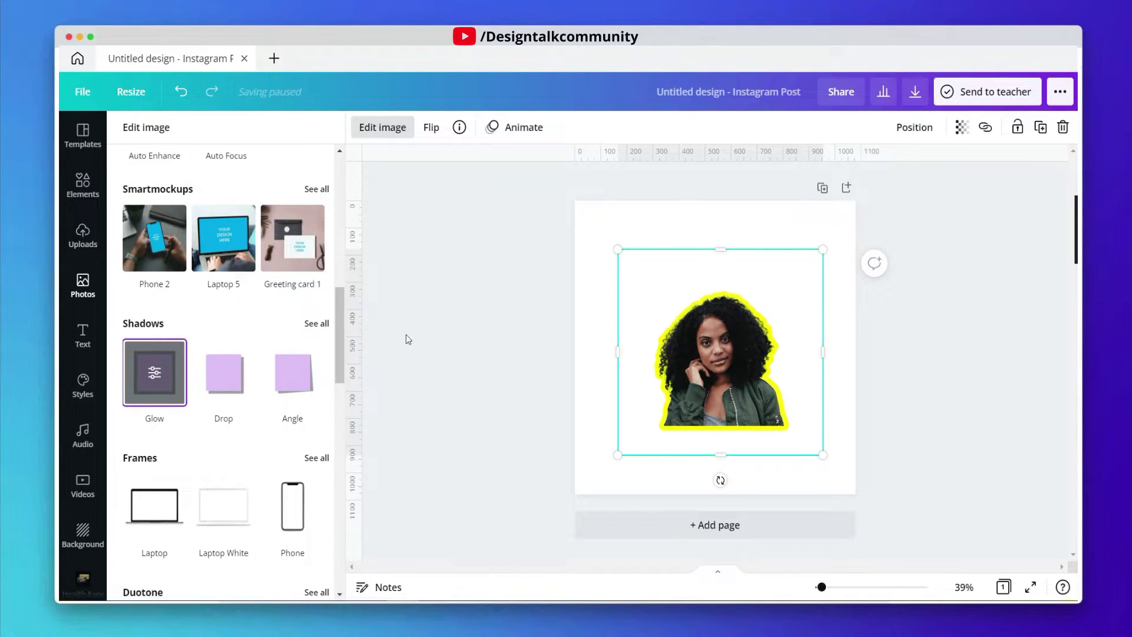
Step: Nudge the cut-out up and add a Drop shadow with adjusted offset, blur and transparency
left_click(458, 319)
mouse_move(741, 392)
left_mouse_down()
mouse_move(741, 377)
mouse_move(686, 384)
left_mouse_up()
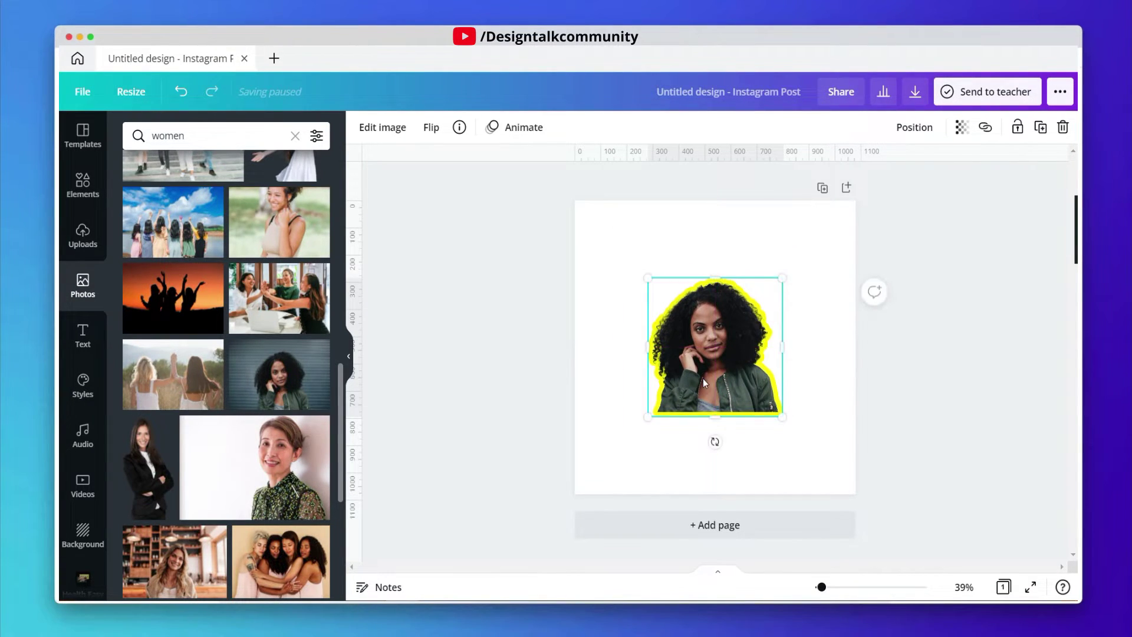
left_click(385, 127)
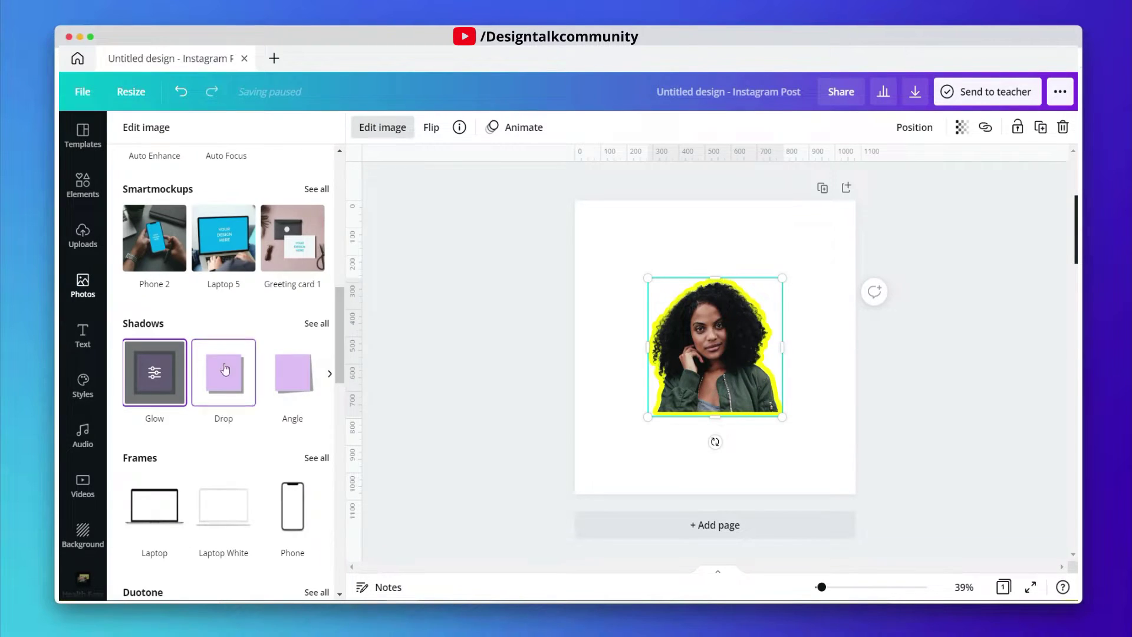
left_click(231, 373)
left_click(221, 372)
left_click_drag(173, 228, 201, 227)
left_click_drag(227, 316, 195, 317)
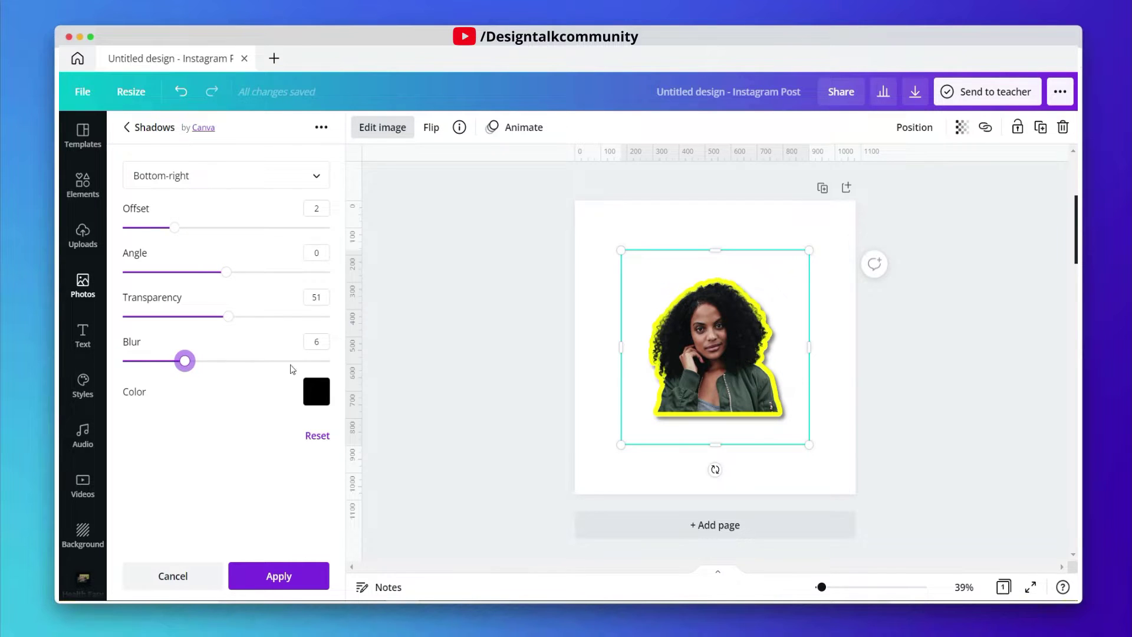
left_click(271, 576)
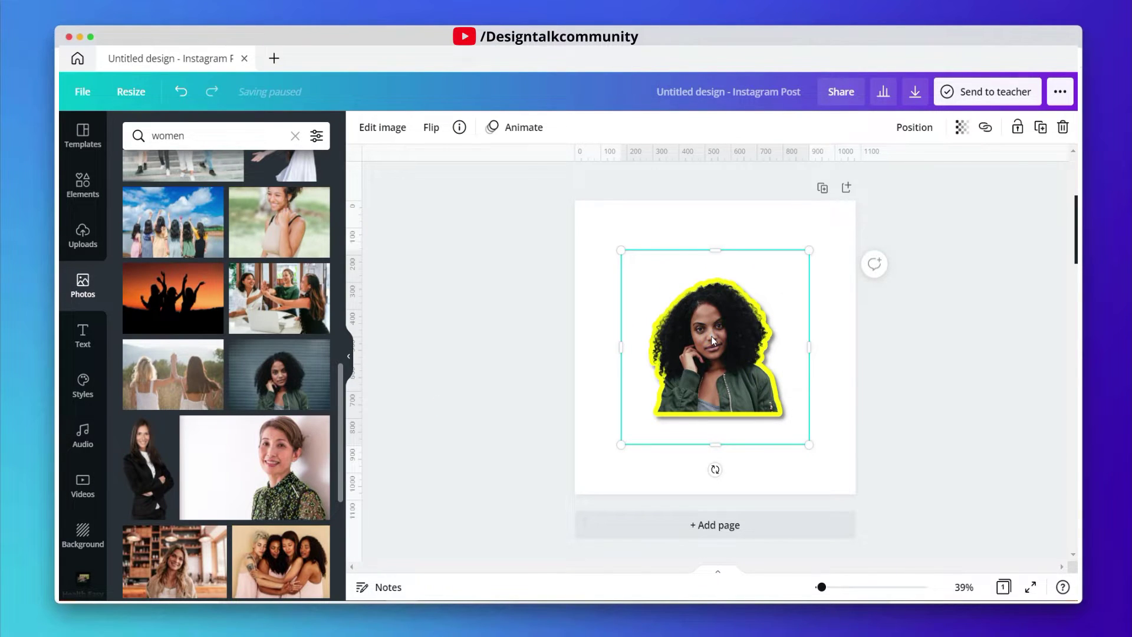
left_click(514, 343)
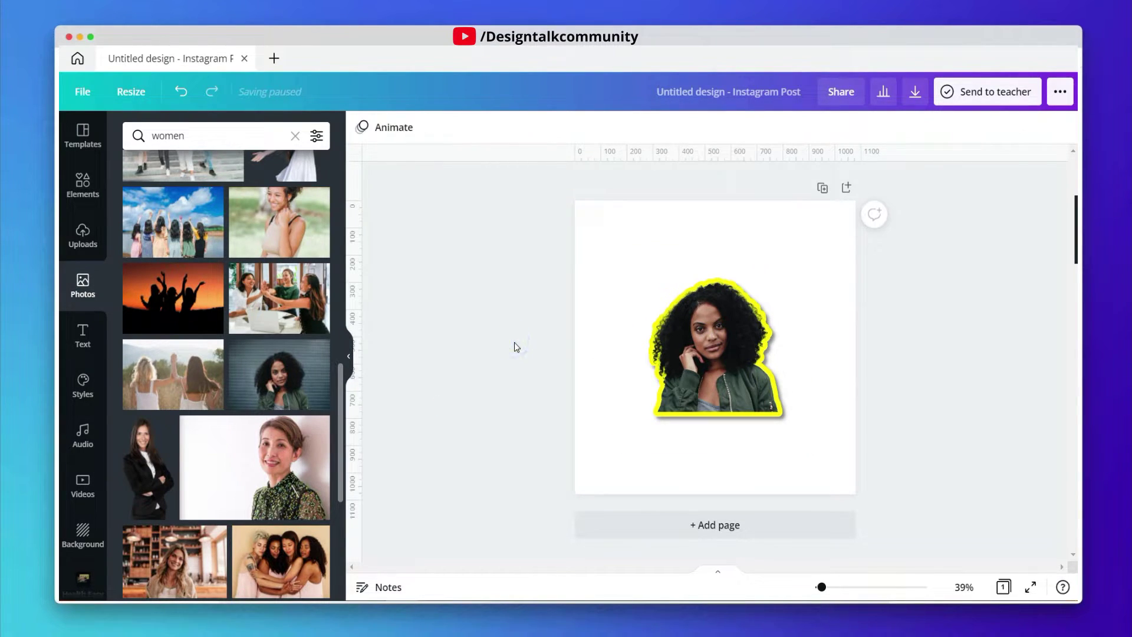
left_click(748, 347)
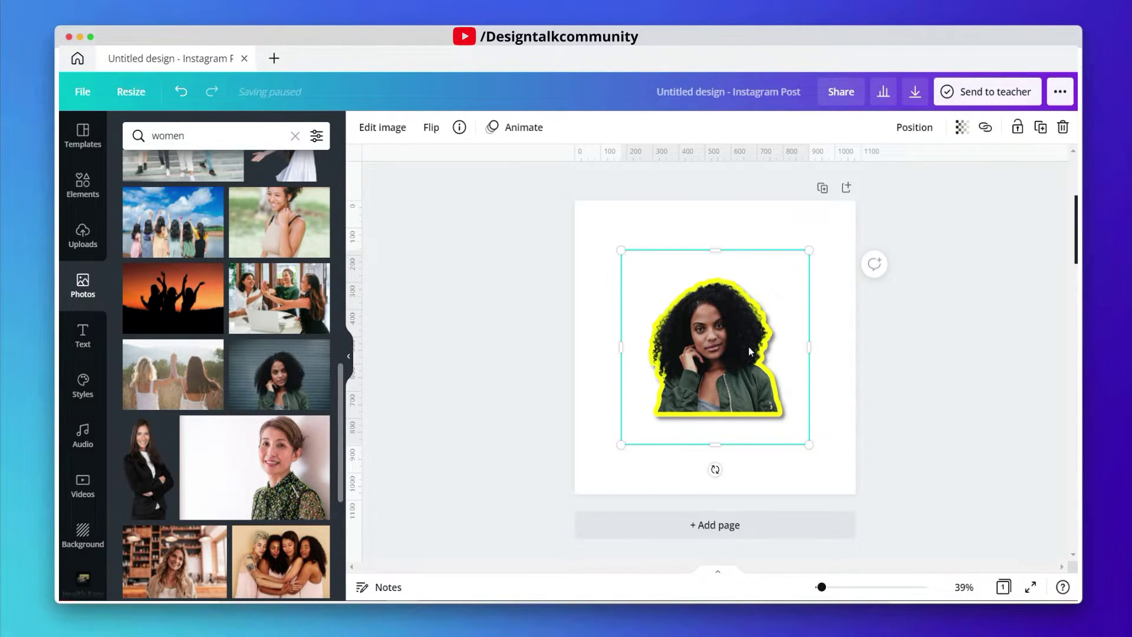
left_click(602, 325)
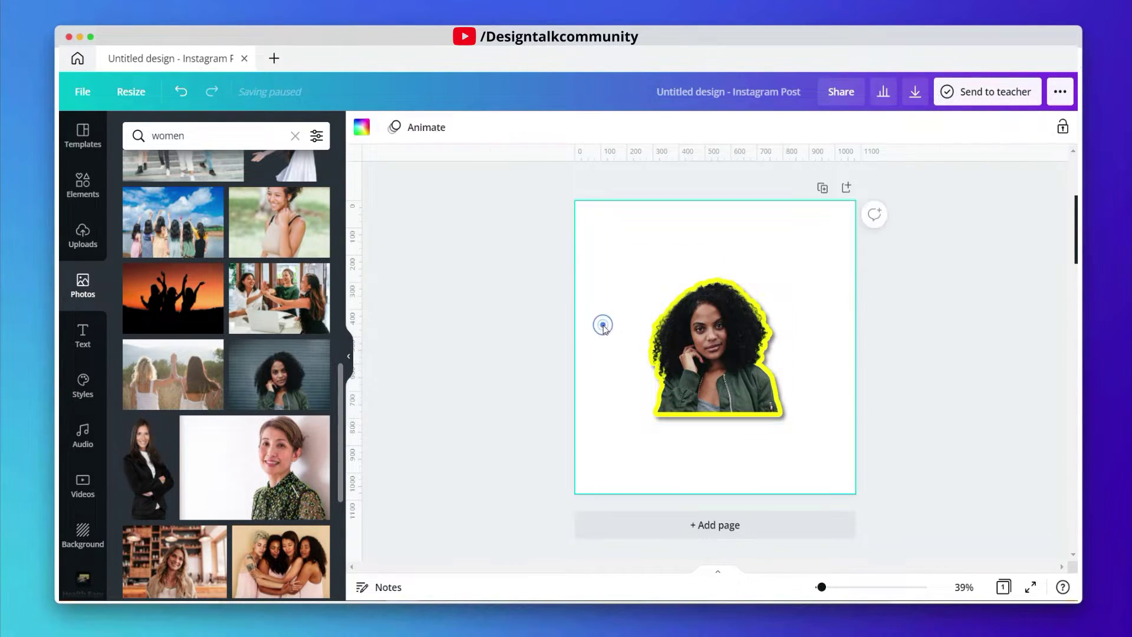
Step: Add a circle from Lines & Shapes and send it behind the woman cut-out
left_click(64, 184)
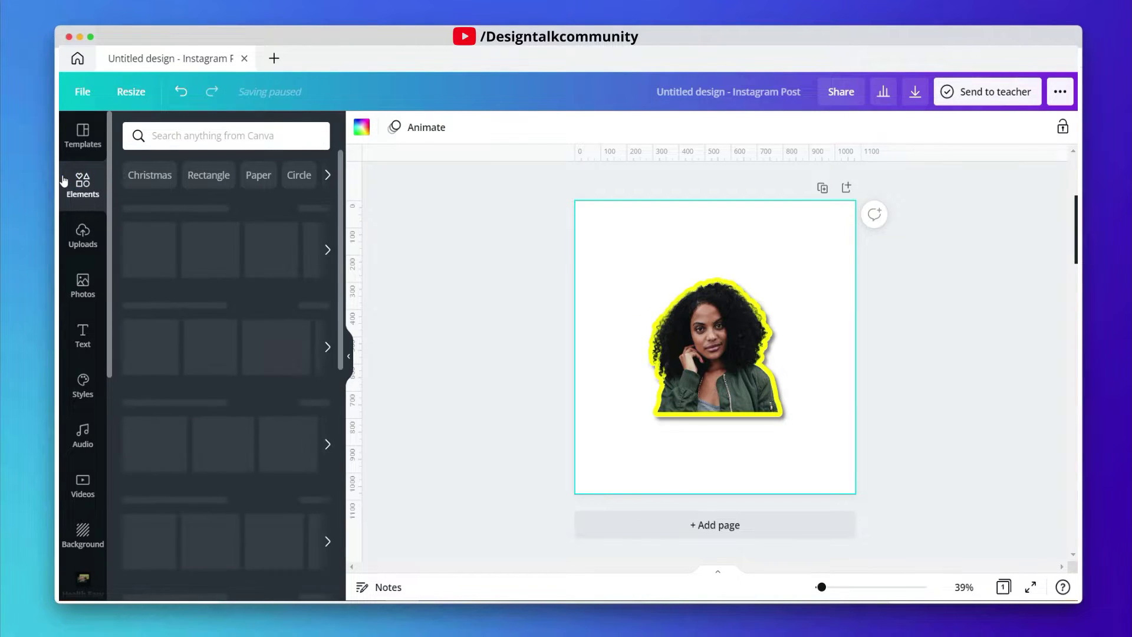
scroll(154, 318, "down", 5)
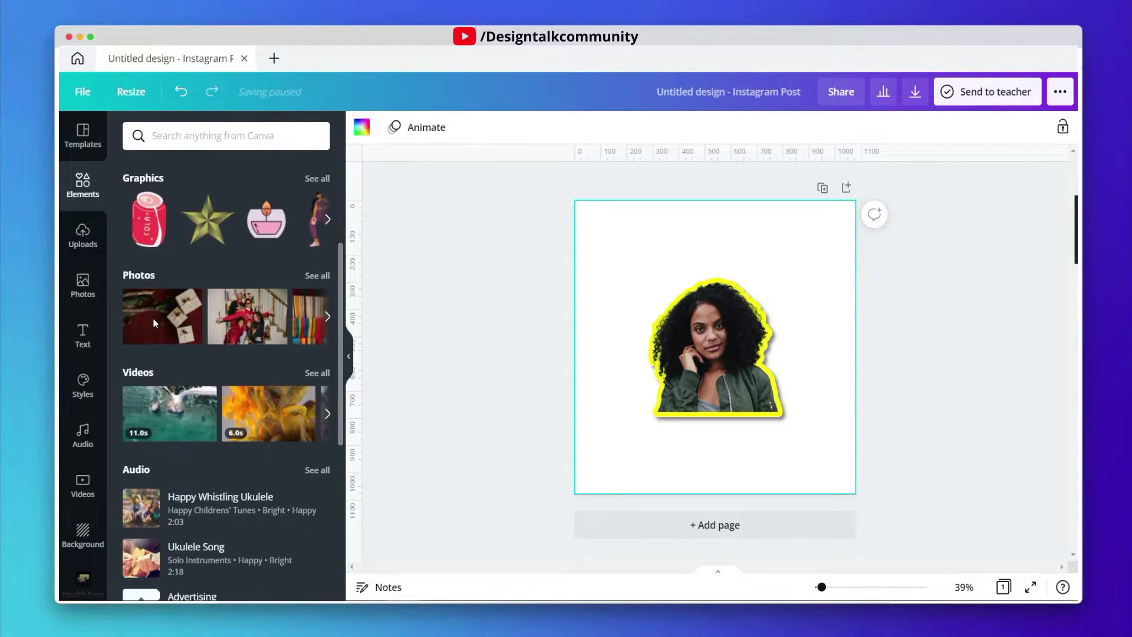
scroll(133, 292, "up", 3)
left_click(135, 271)
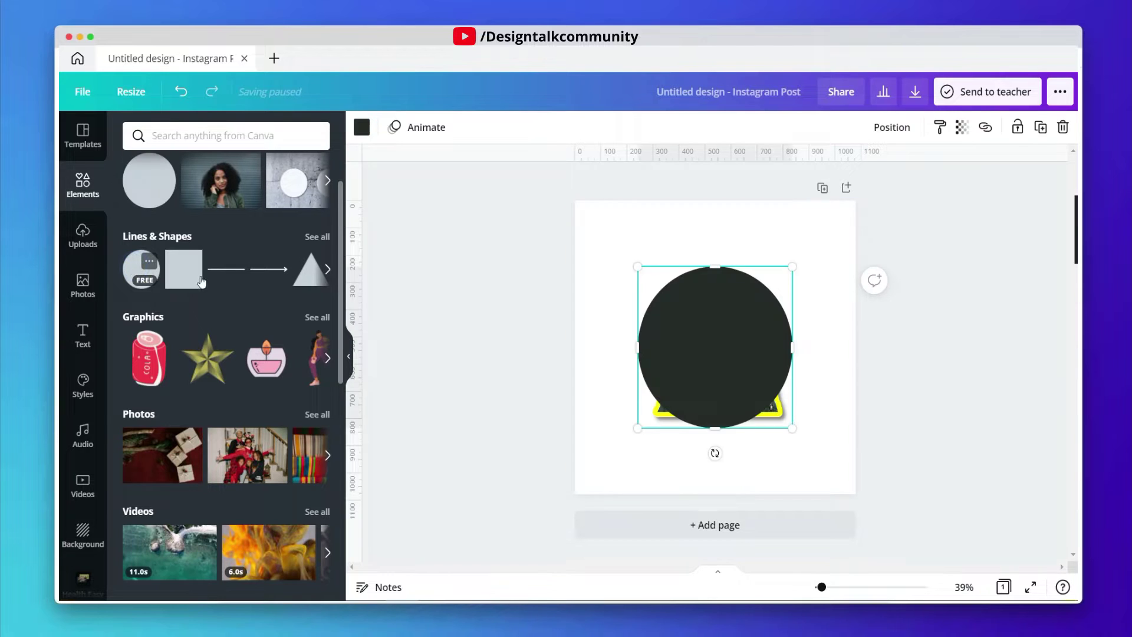
left_click_drag(706, 320, 694, 322)
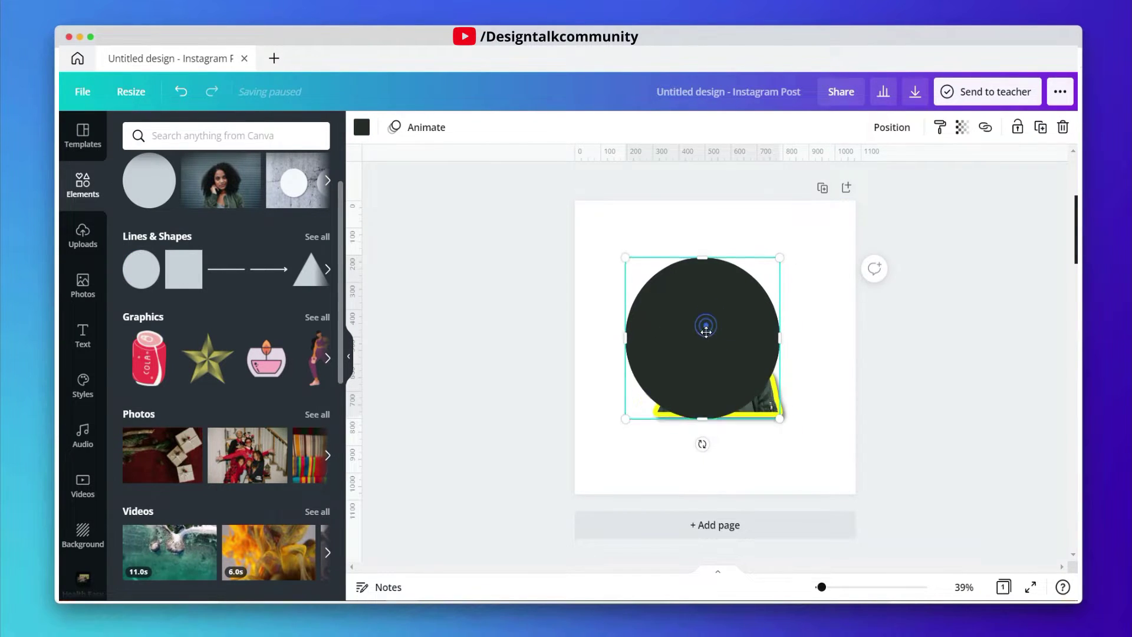
right_click(707, 315)
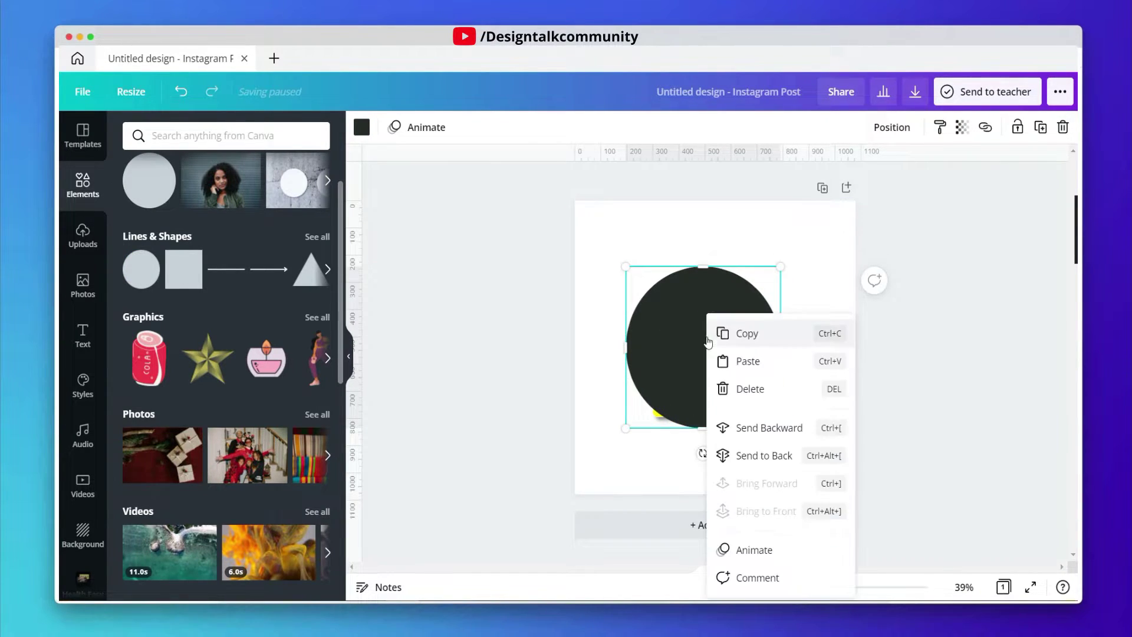
left_click(770, 428)
left_click(832, 398)
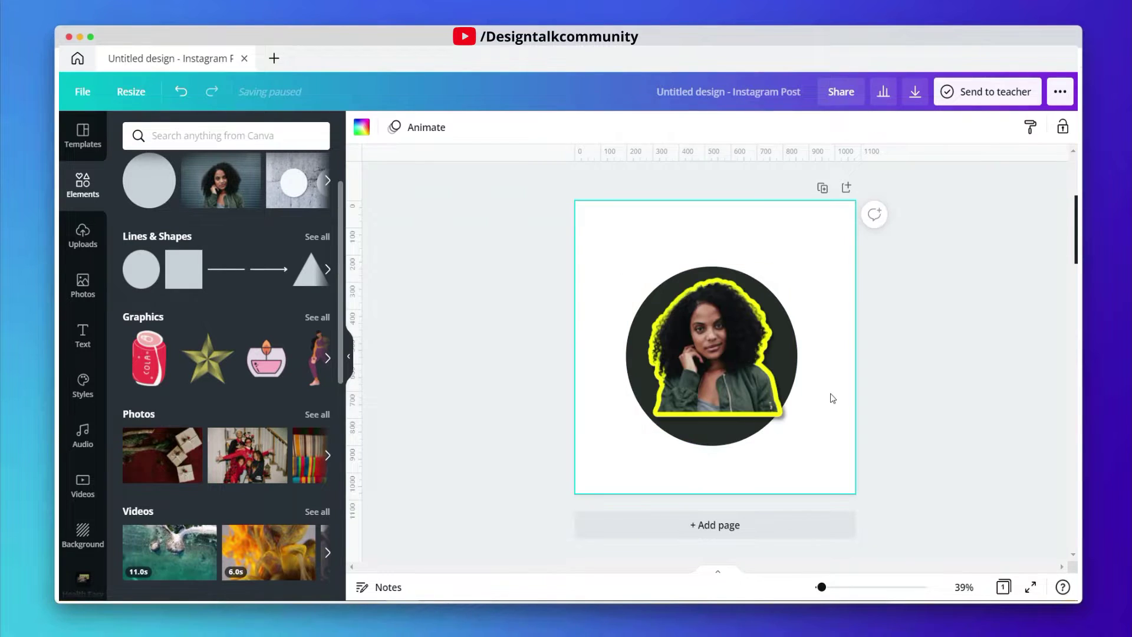
Step: Enlarge the woman cut-out and the circle, and align them together
left_click(721, 370)
left_click_drag(709, 362, 708, 362)
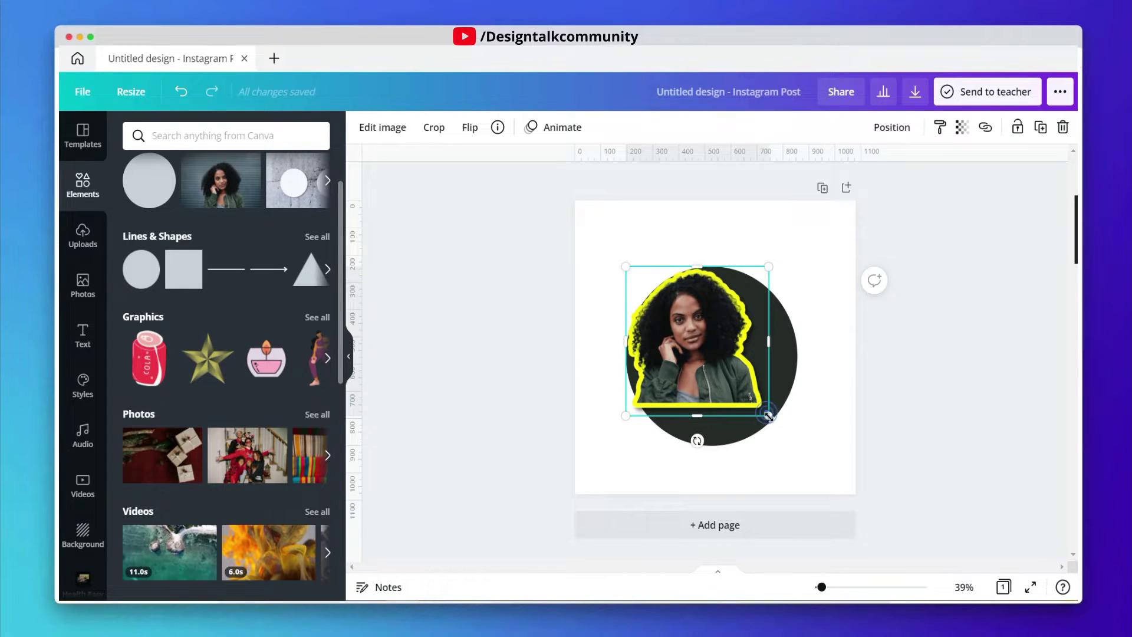
left_click_drag(768, 415, 791, 437)
left_click_drag(719, 380, 713, 375)
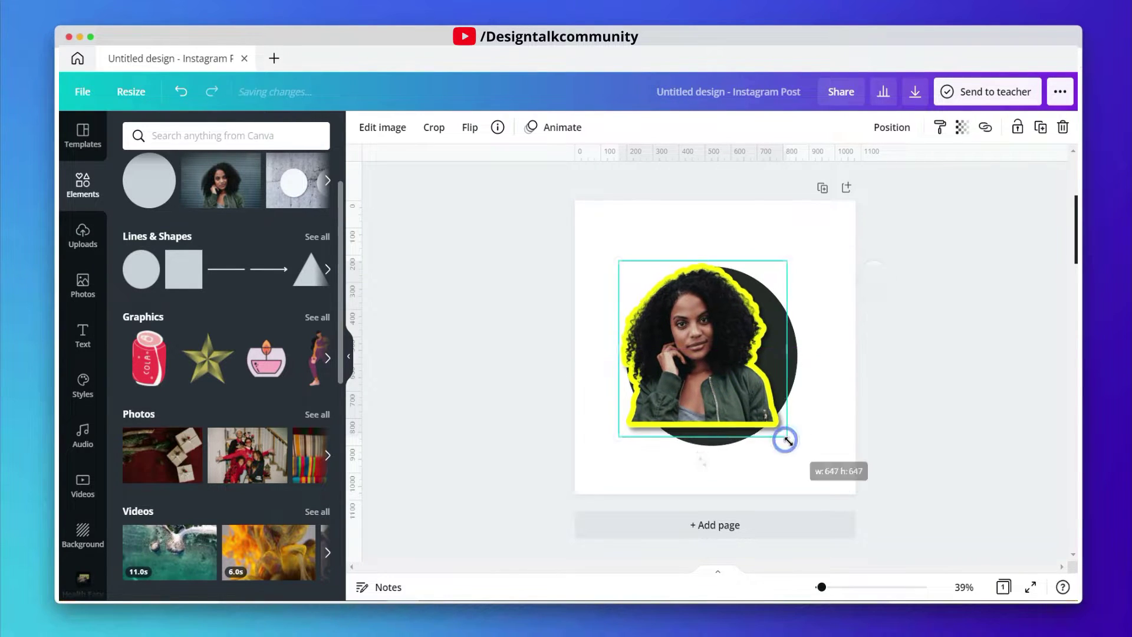
left_click(791, 447)
left_click_drag(803, 463, 812, 464)
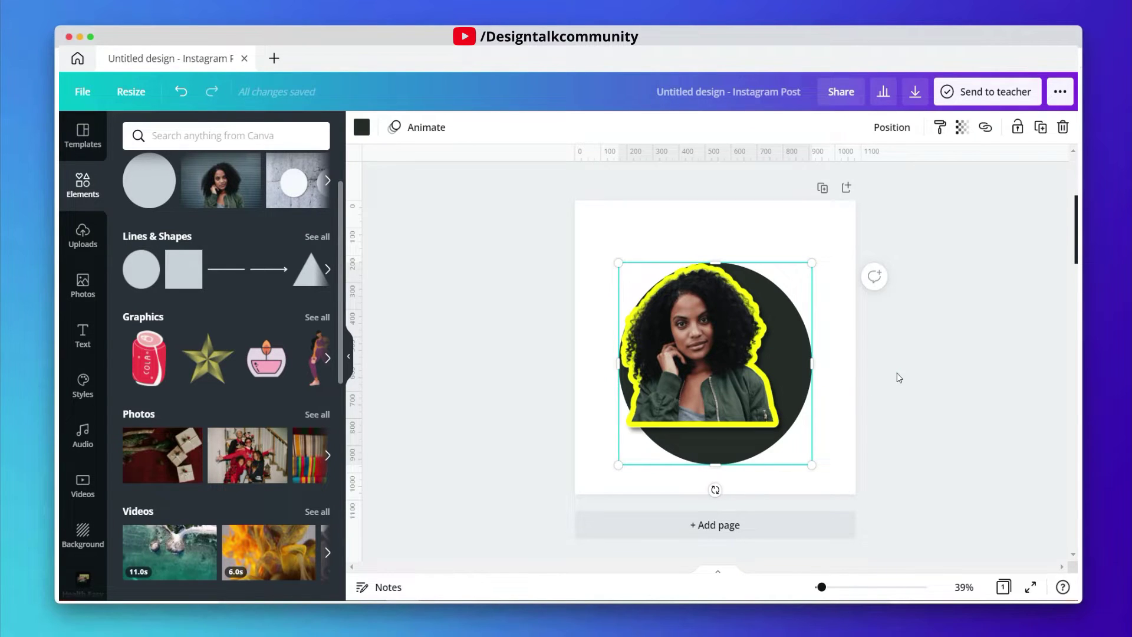
left_click_drag(712, 336, 716, 321)
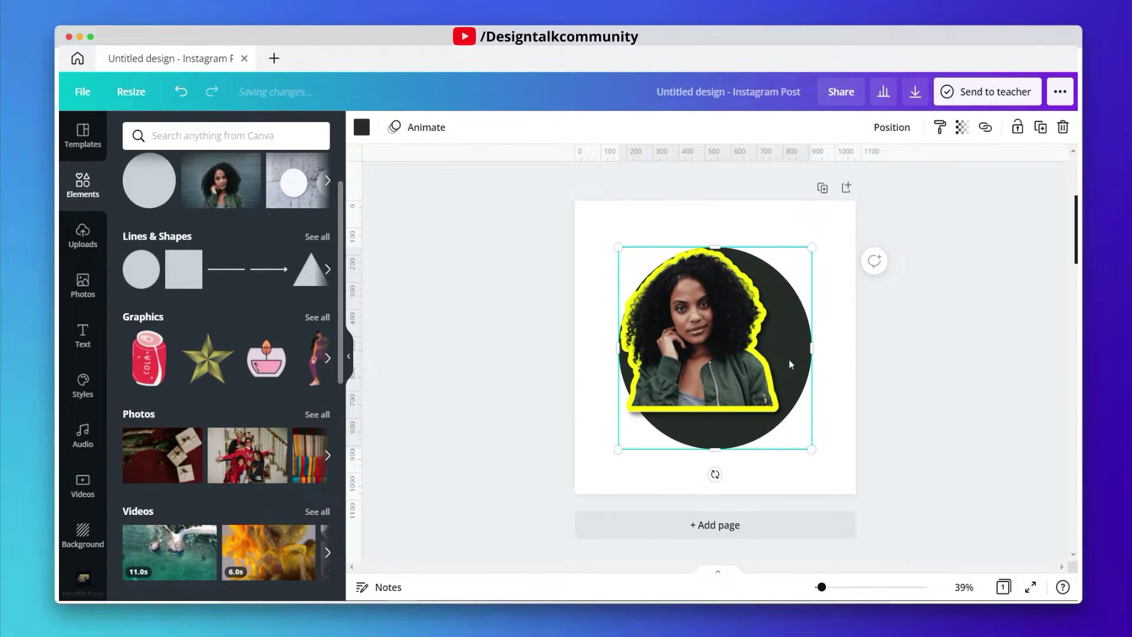
Step: Colour the circle a custom purple, #A600FF
left_click(361, 127)
left_click(136, 200)
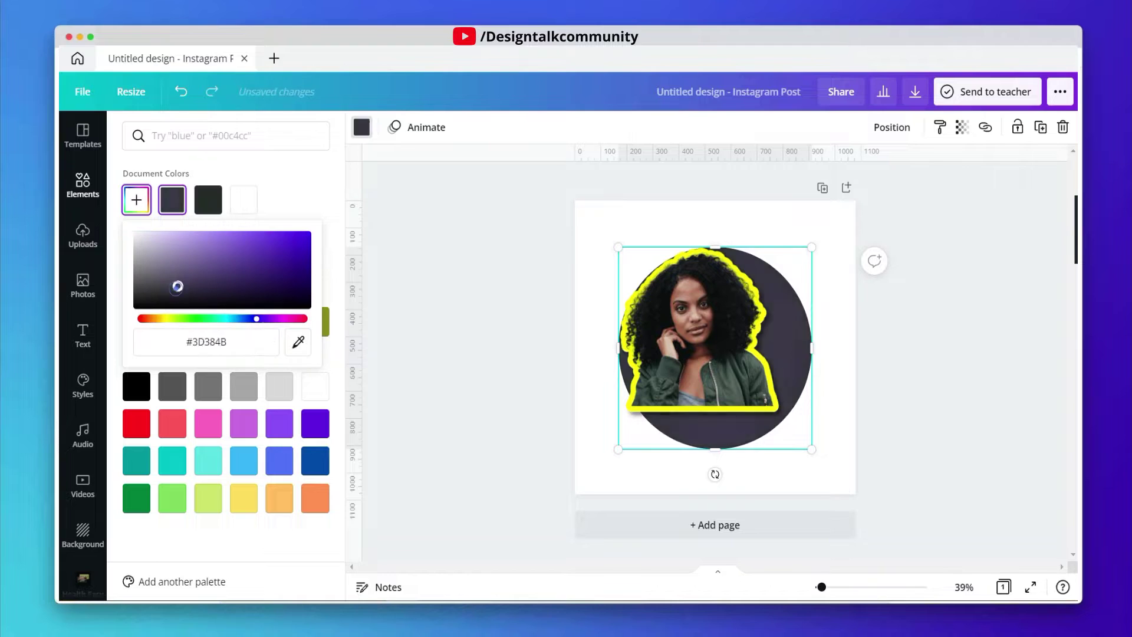
left_click_drag(203, 273, 308, 235)
left_click_drag(223, 319, 267, 320)
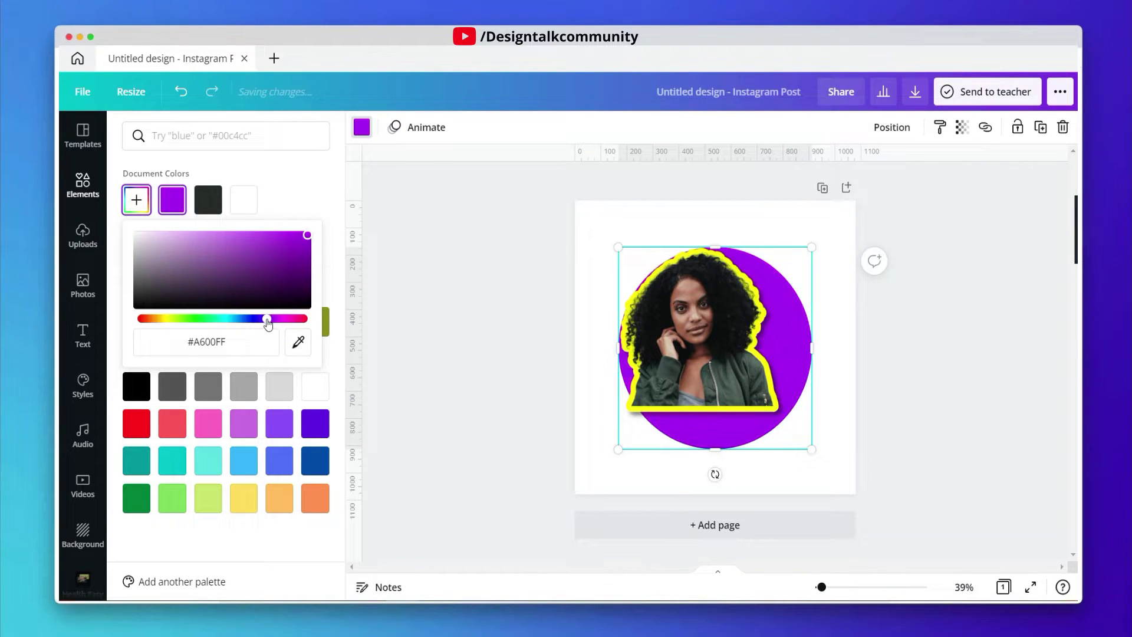
left_click(403, 295)
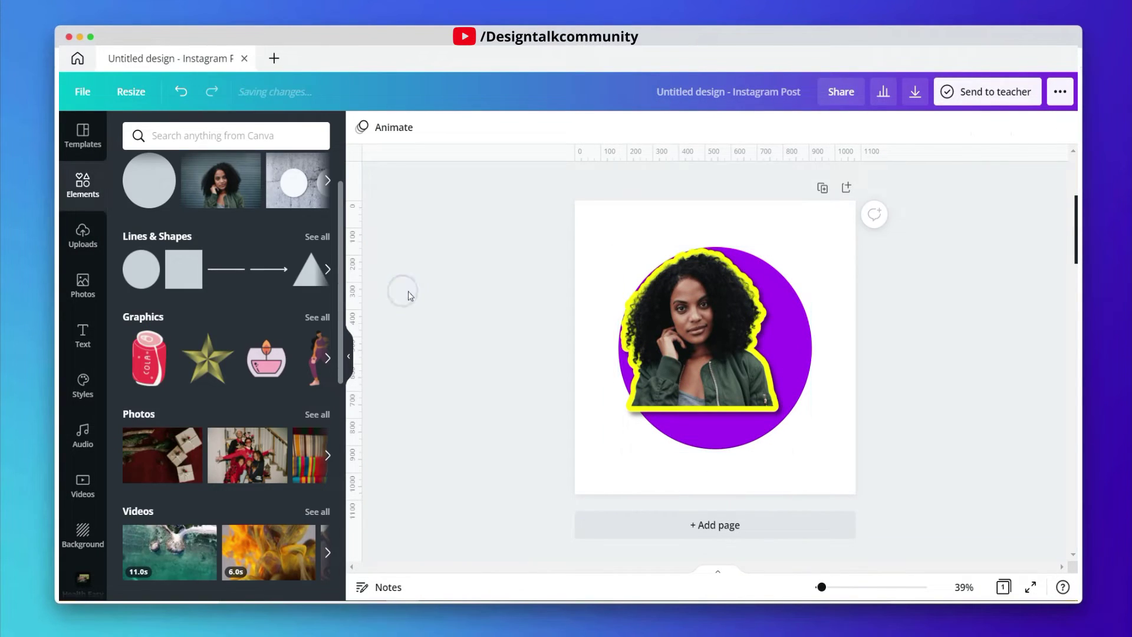
left_click(685, 296)
Step: Search Elements for 'dog' and add a golden retriever photo, cropped to its head
left_click_drag(685, 294, 685, 291)
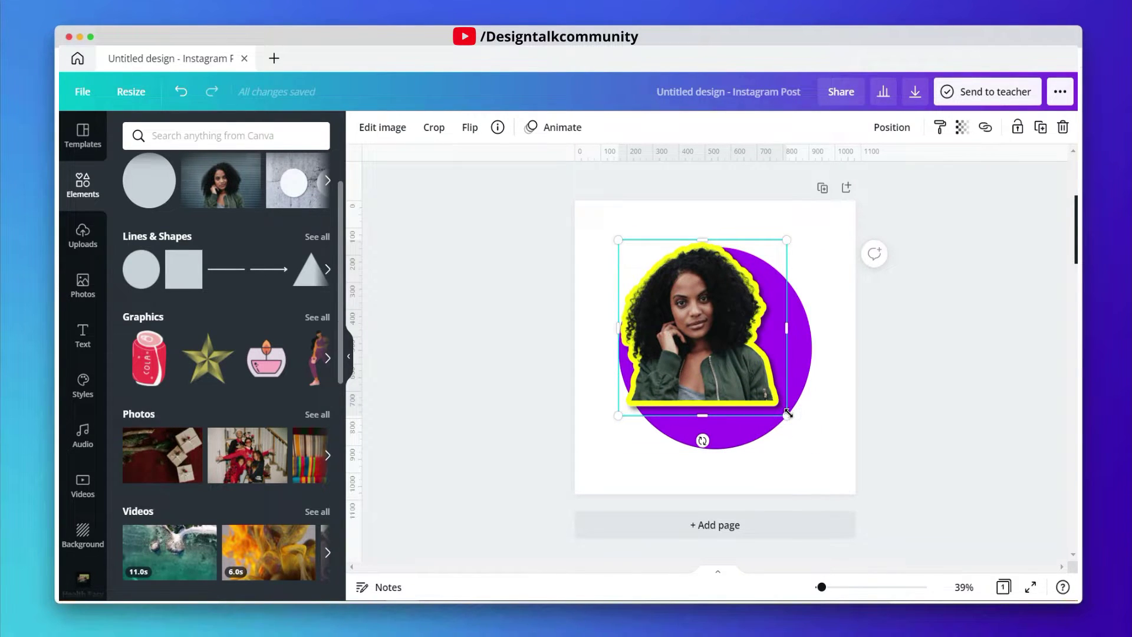
left_click(957, 352)
scroll(151, 182, "up", 2)
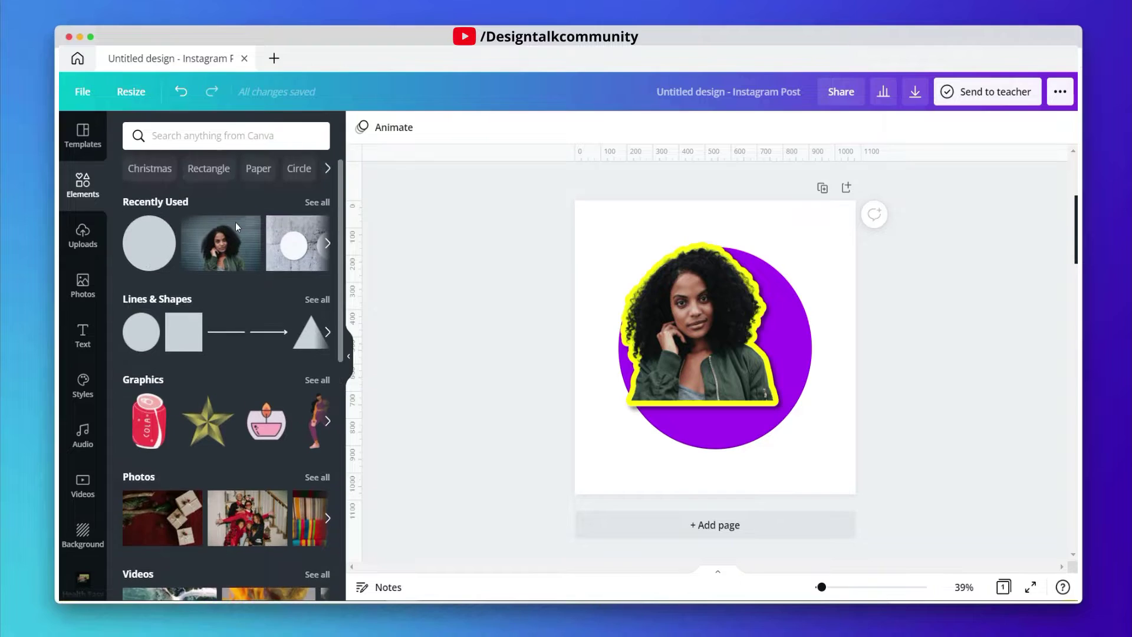
left_click(177, 133)
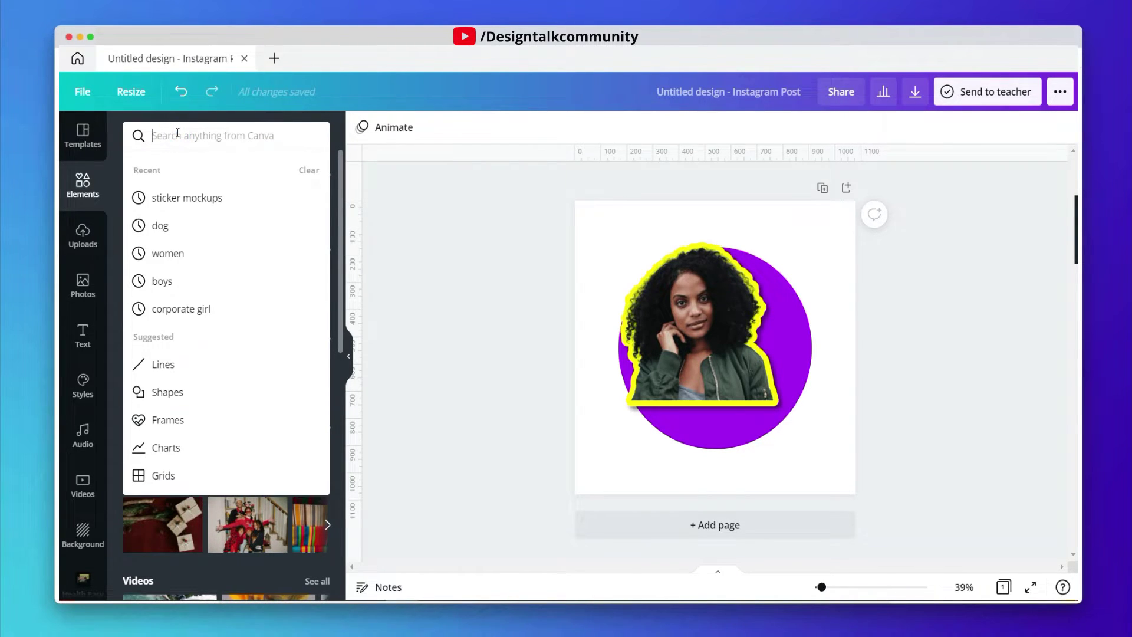
type("dog")
key("Return")
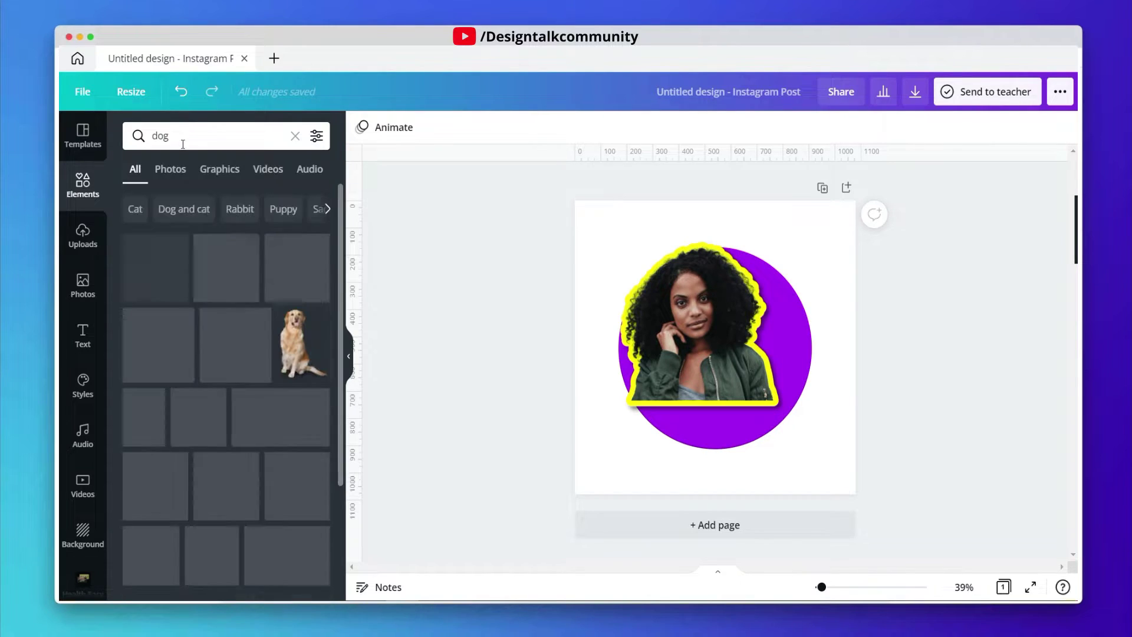
scroll(250, 337, "down", 3)
scroll(212, 257, "up", 3)
left_click(171, 169)
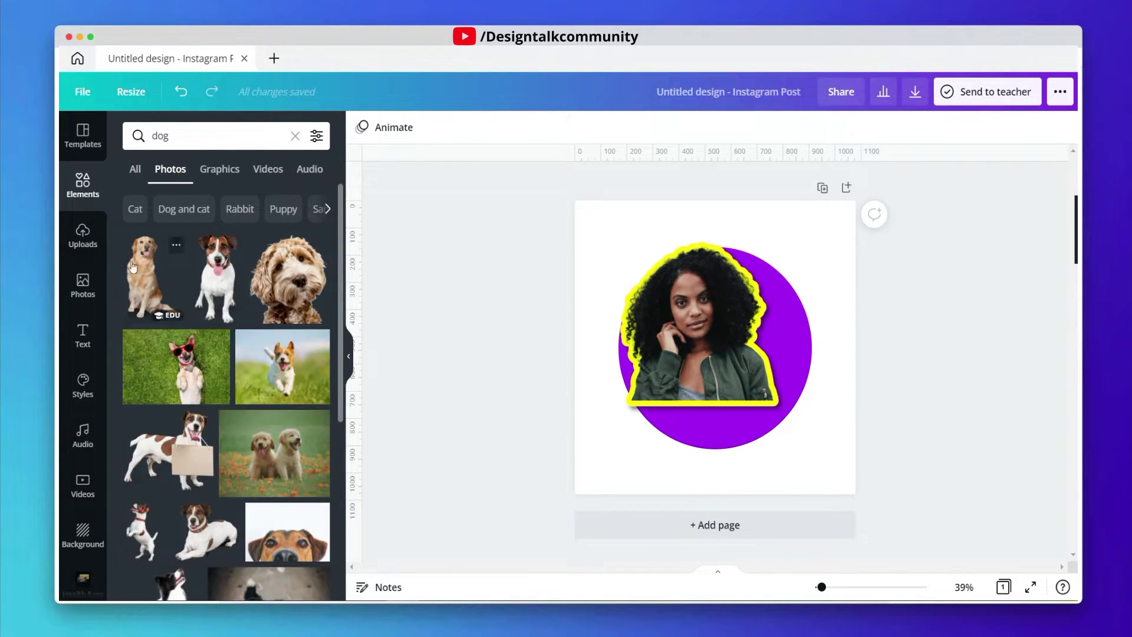
left_click(142, 271)
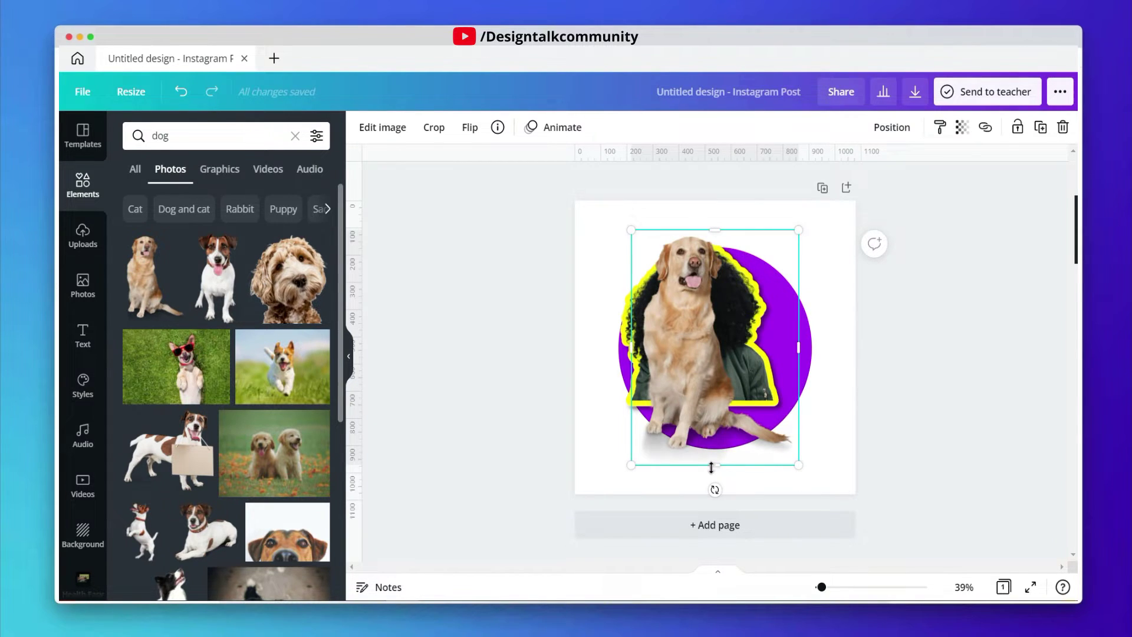
left_click_drag(710, 468, 711, 341)
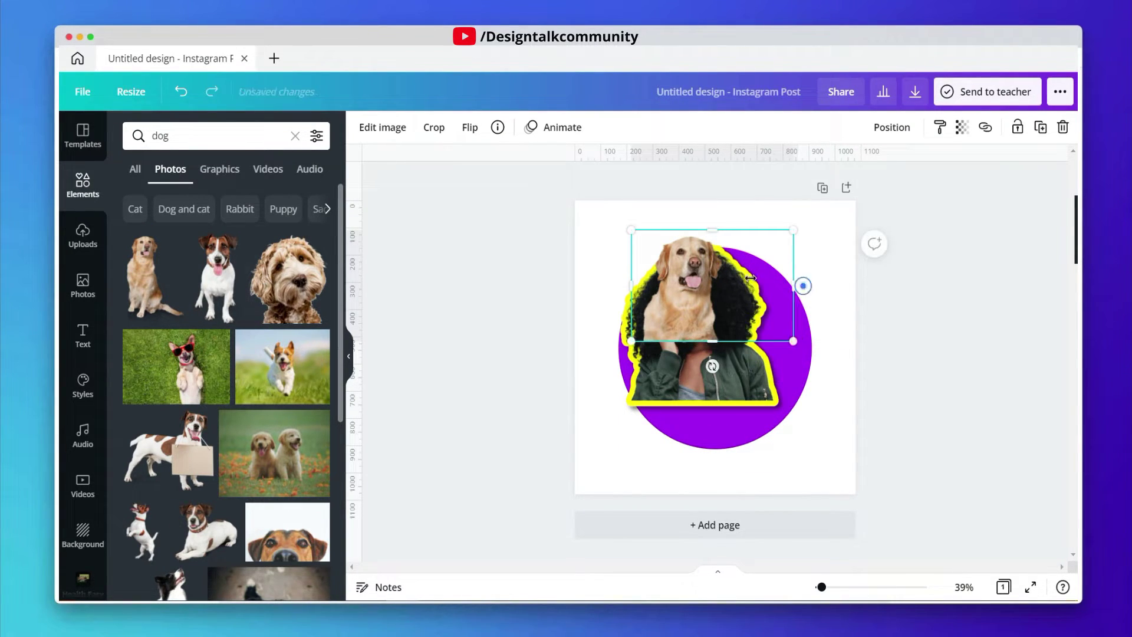
mouse_move(746, 279)
left_mouse_down()
mouse_move(736, 306)
mouse_move(766, 343)
left_mouse_up()
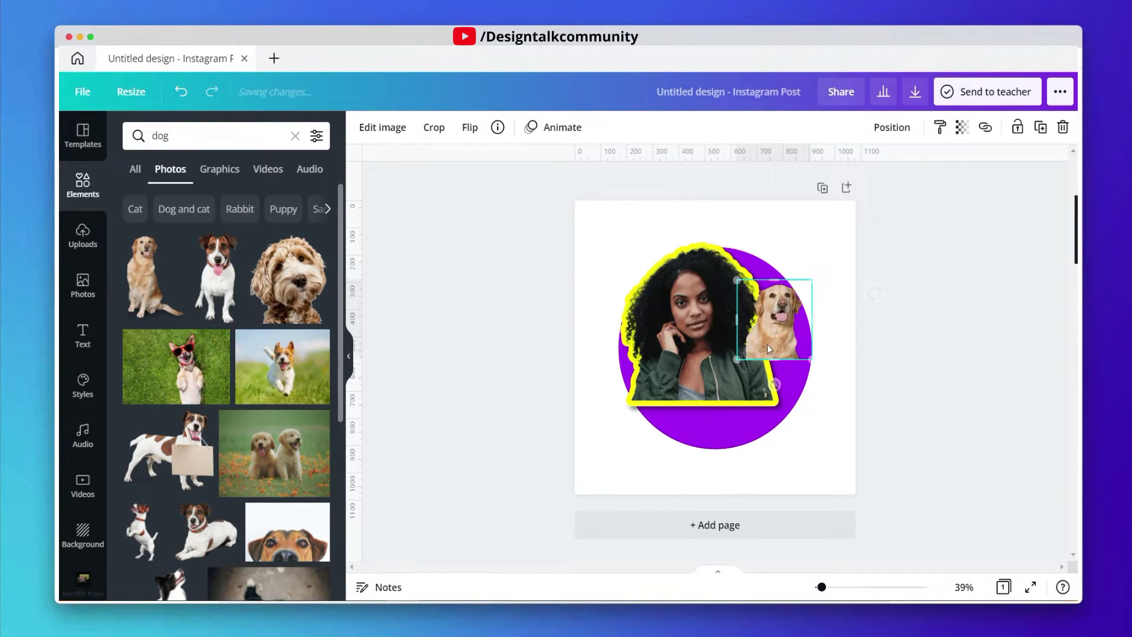
Step: Give the dog photo a white Glow with blur 0, transparency 100 and size 9
left_click(382, 129)
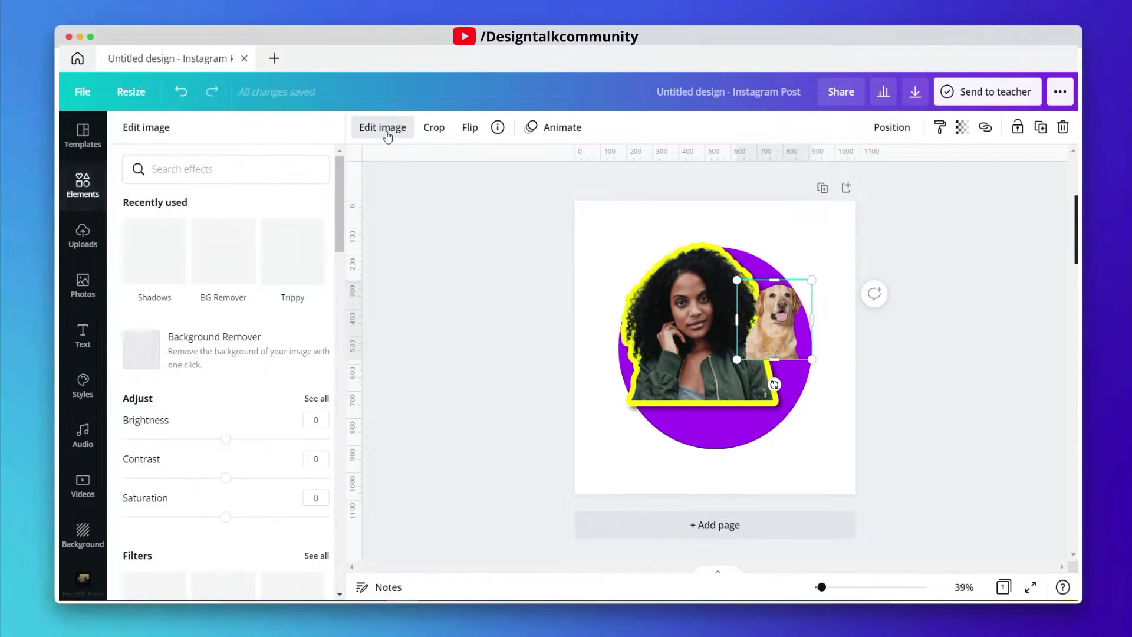
left_click(158, 247)
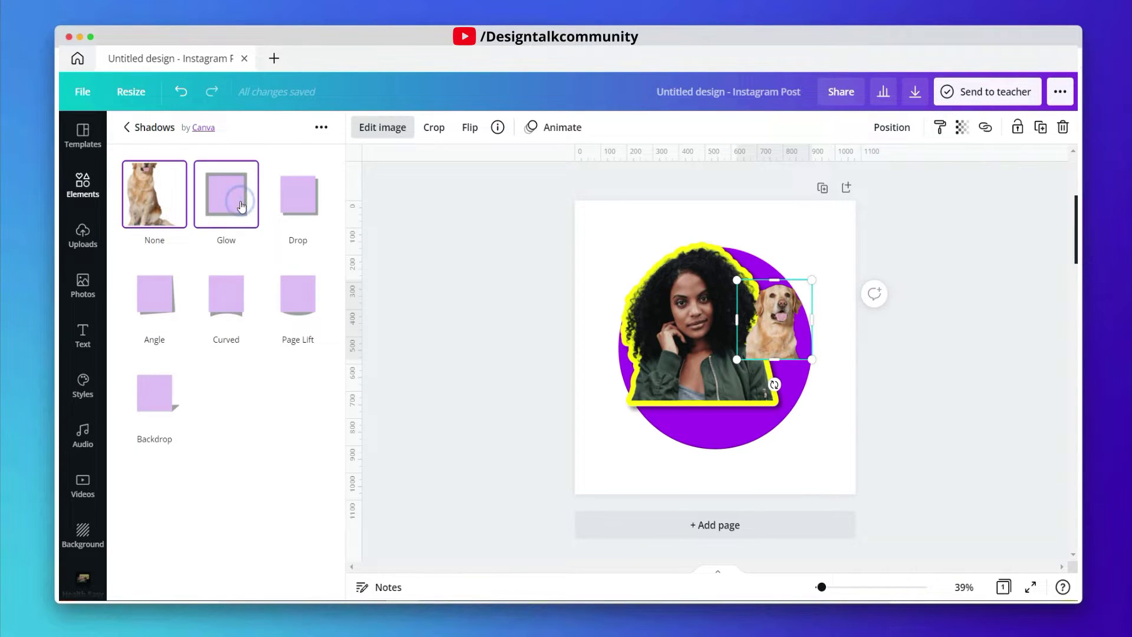
left_click(241, 206)
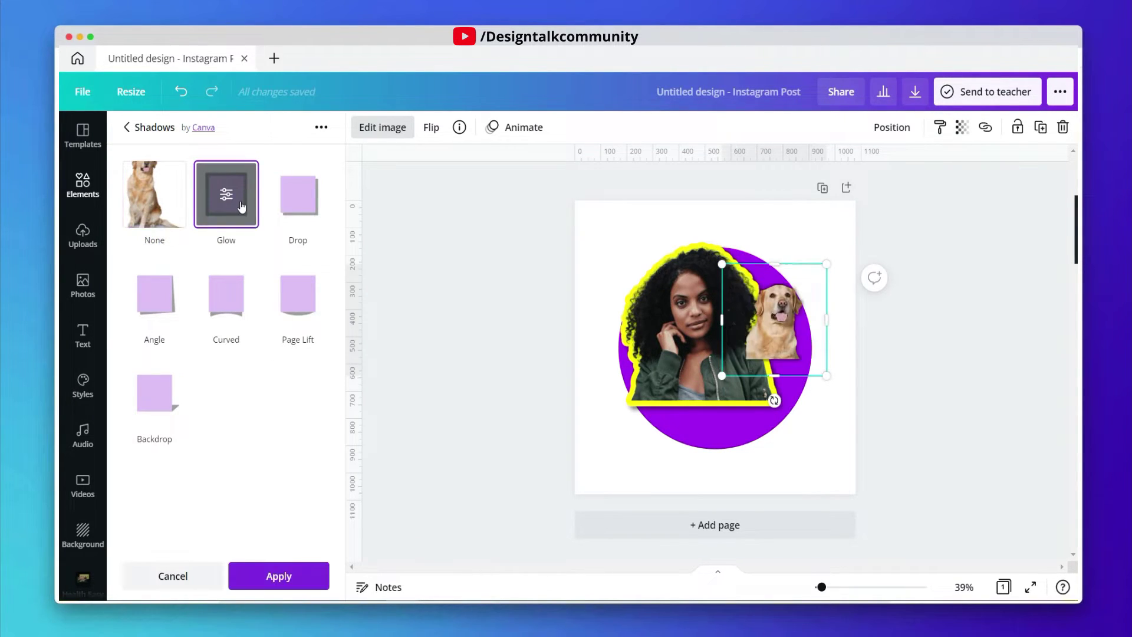
left_click(237, 206)
left_click_drag(174, 277, 123, 278)
left_click_drag(226, 232, 330, 233)
left_click(316, 308)
left_click(478, 425)
left_click_drag(137, 189, 170, 193)
left_click(278, 576)
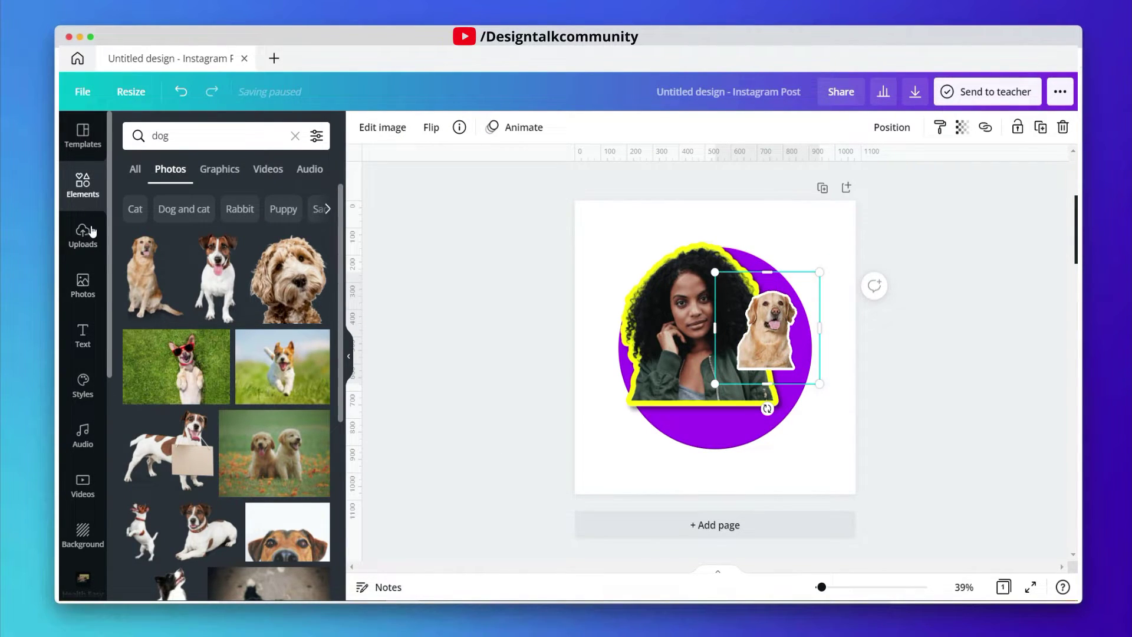
Step: Search Elements for 'pineapple' and add the tall pineapple photo
left_click(147, 135)
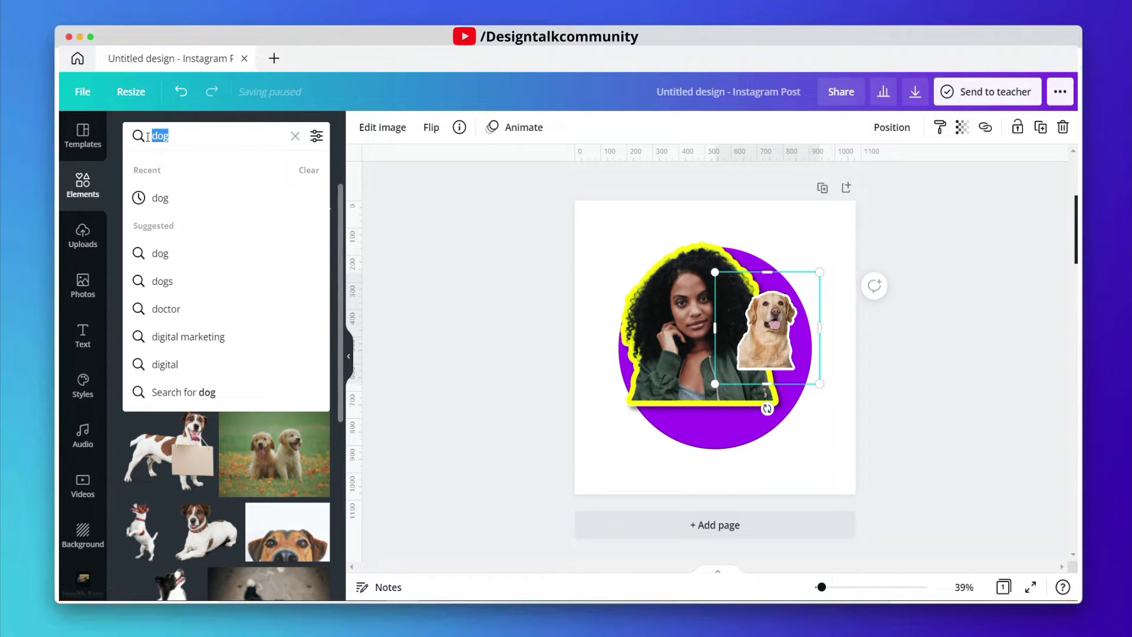
key("BackSpace")
type("pi")
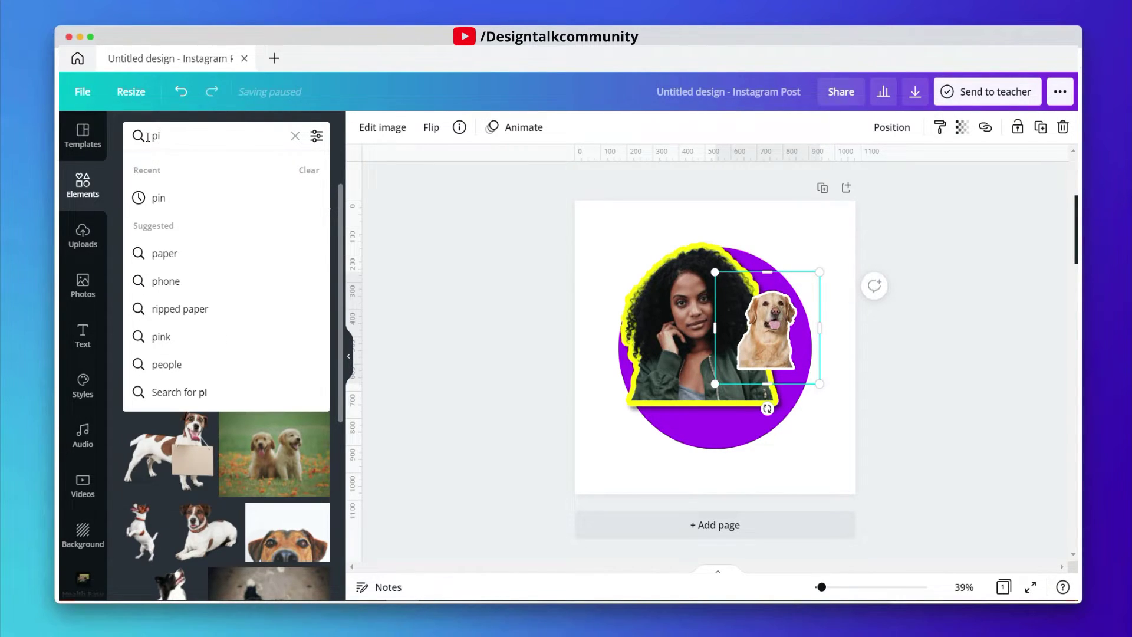
type("na")
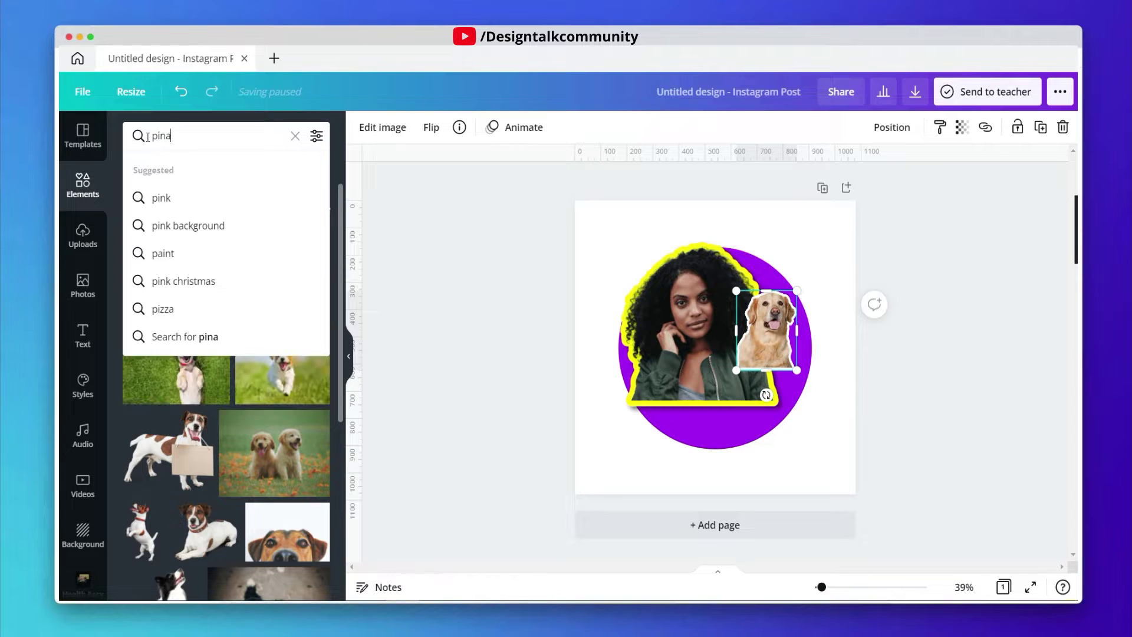
key("BackSpace")
type("e")
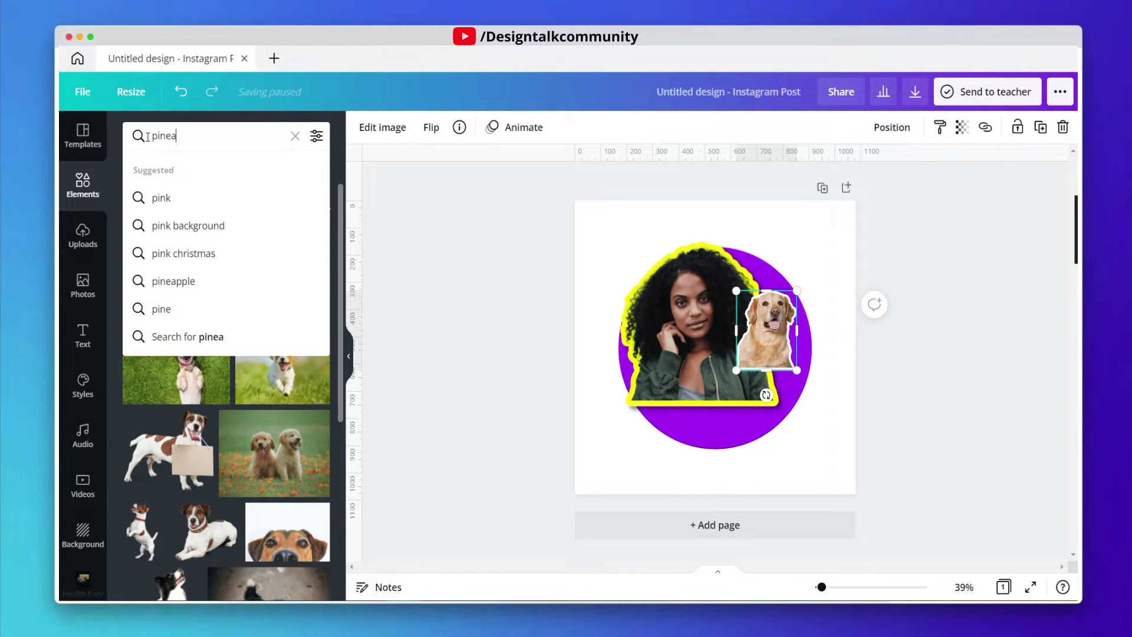
left_click(172, 198)
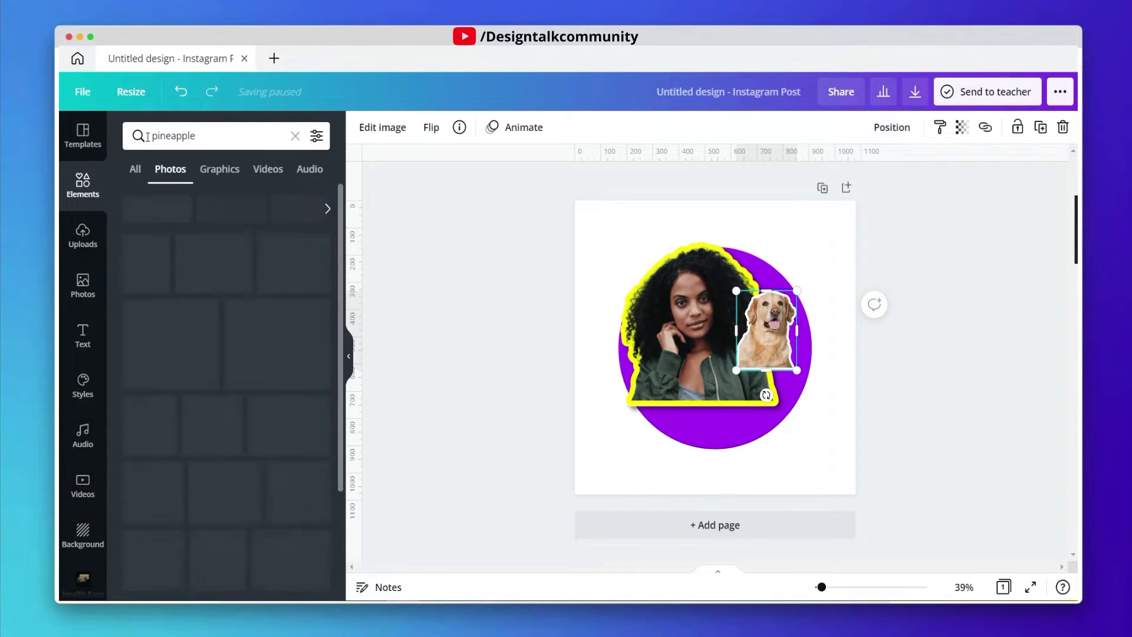
scroll(262, 332, "down", 3)
scroll(263, 332, "up", 3)
left_click(309, 292)
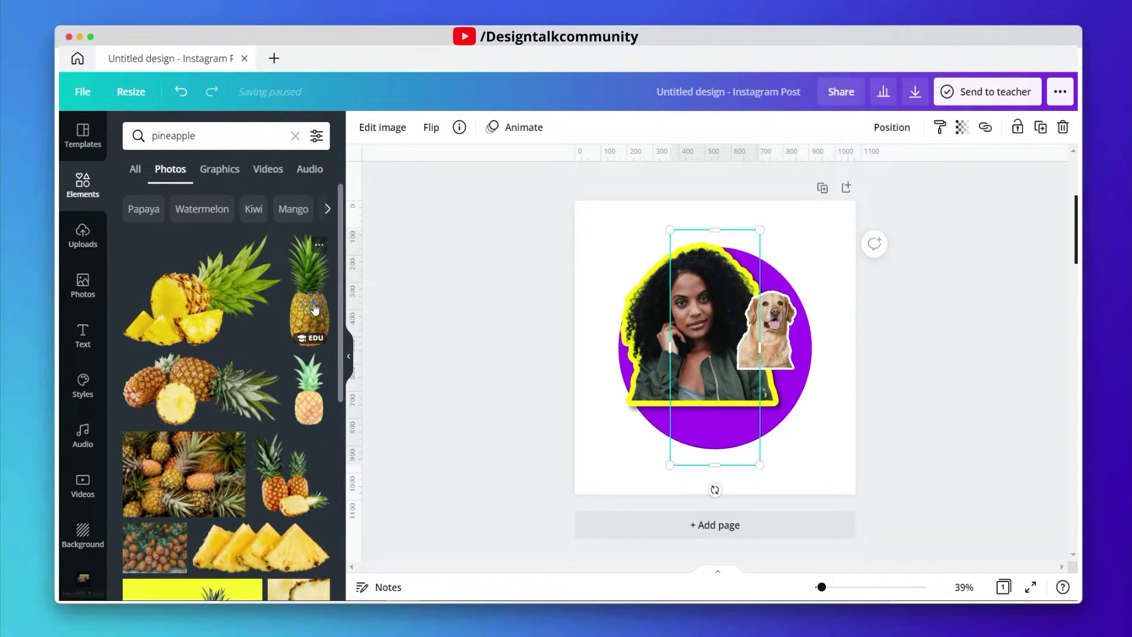
Step: Shrink the pineapple and move it up over the woman
left_click_drag(759, 232, 725, 320)
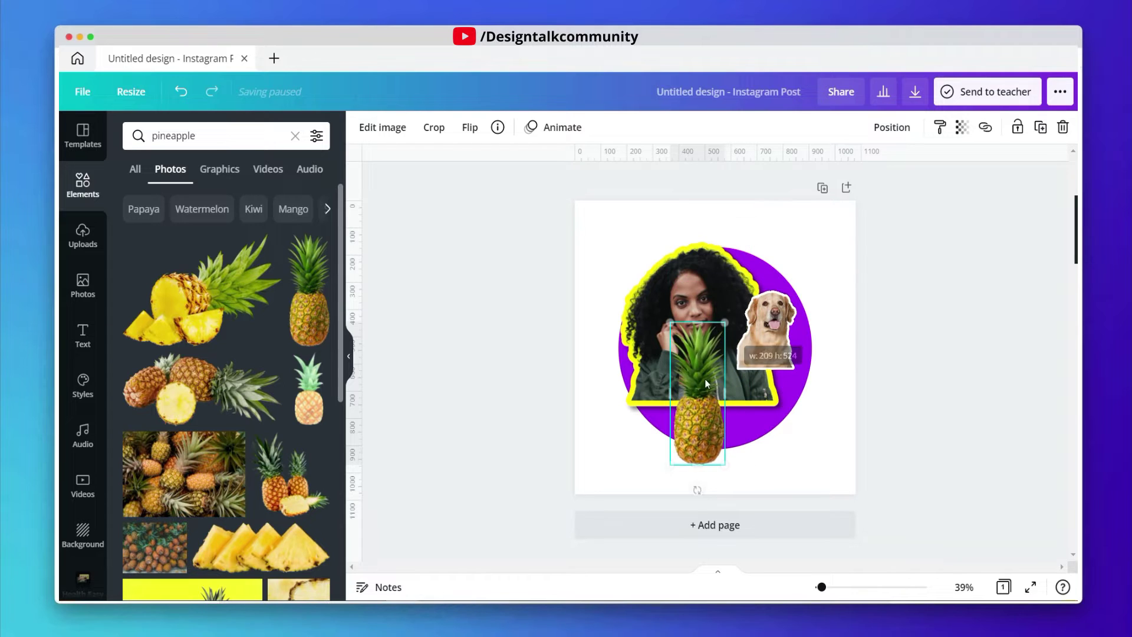
left_click_drag(705, 379, 704, 348)
left_click(378, 127)
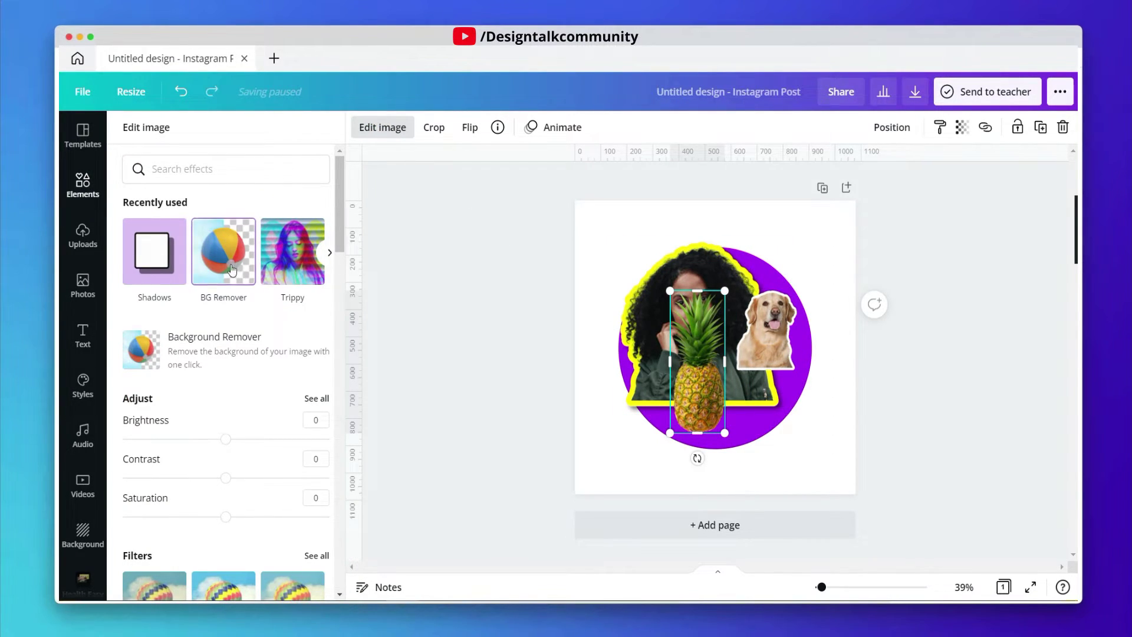
Step: Give the pineapple a white Glow outline at transparency 100
left_click(158, 271)
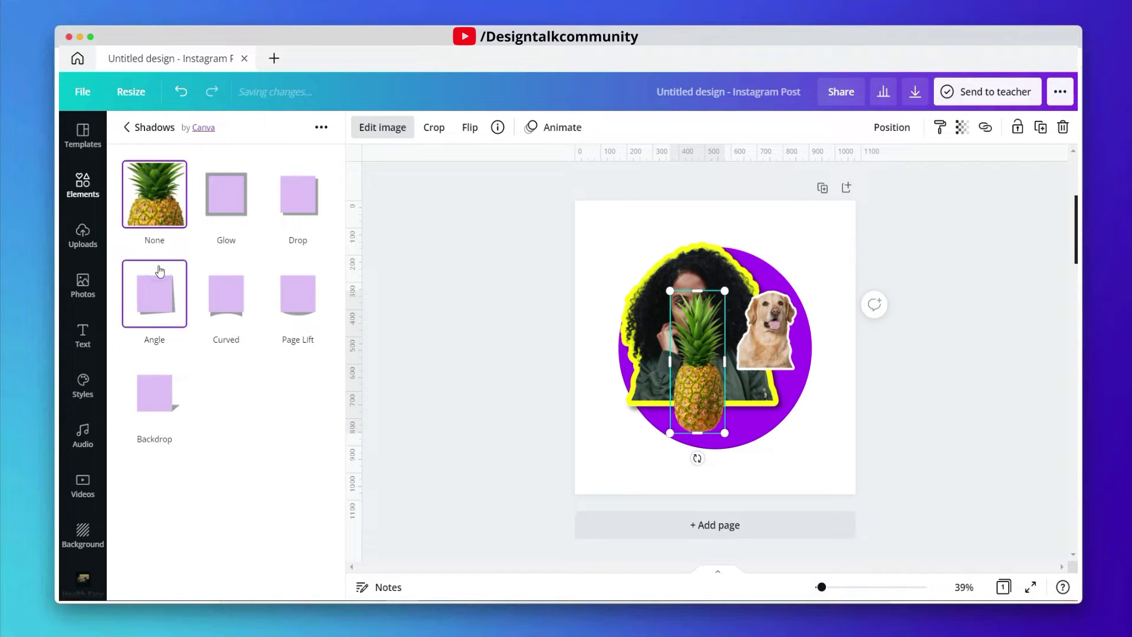
left_click(230, 217)
left_click(230, 219)
left_click_drag(228, 233, 397, 246)
left_click(316, 308)
left_click(477, 428)
left_click_drag(188, 188, 167, 189)
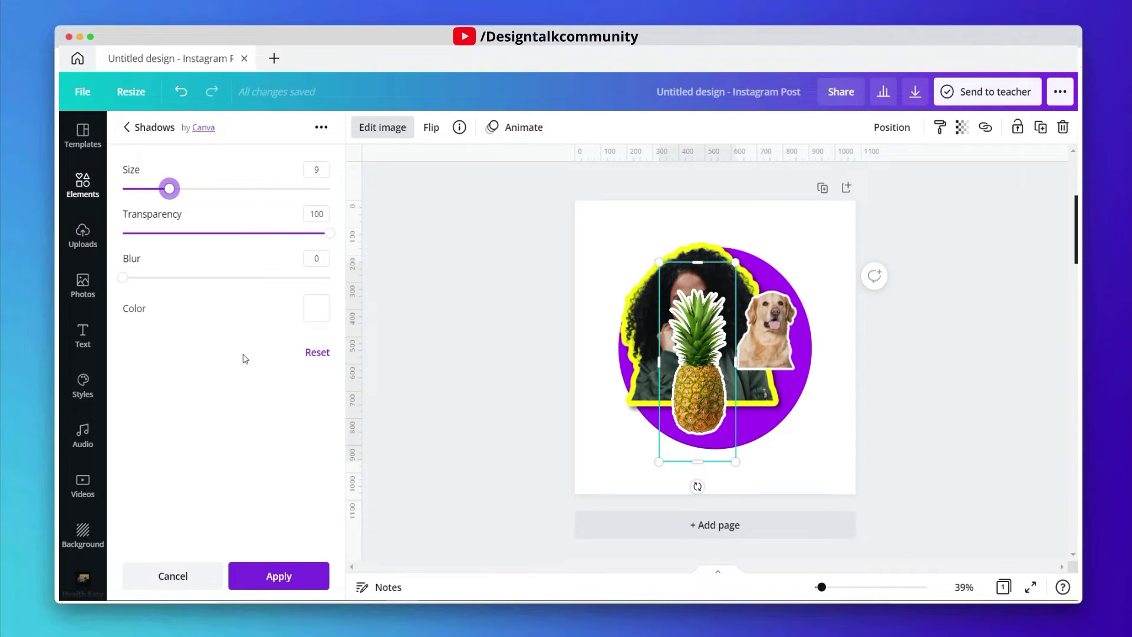
left_click(273, 580)
Step: Resize and lower the dog sticker, and move the pineapple to the circle's left edge
left_click_drag(697, 485, 713, 484)
left_click(774, 328)
mouse_move(808, 368)
left_mouse_down()
mouse_move(778, 376)
mouse_move(783, 389)
left_mouse_up()
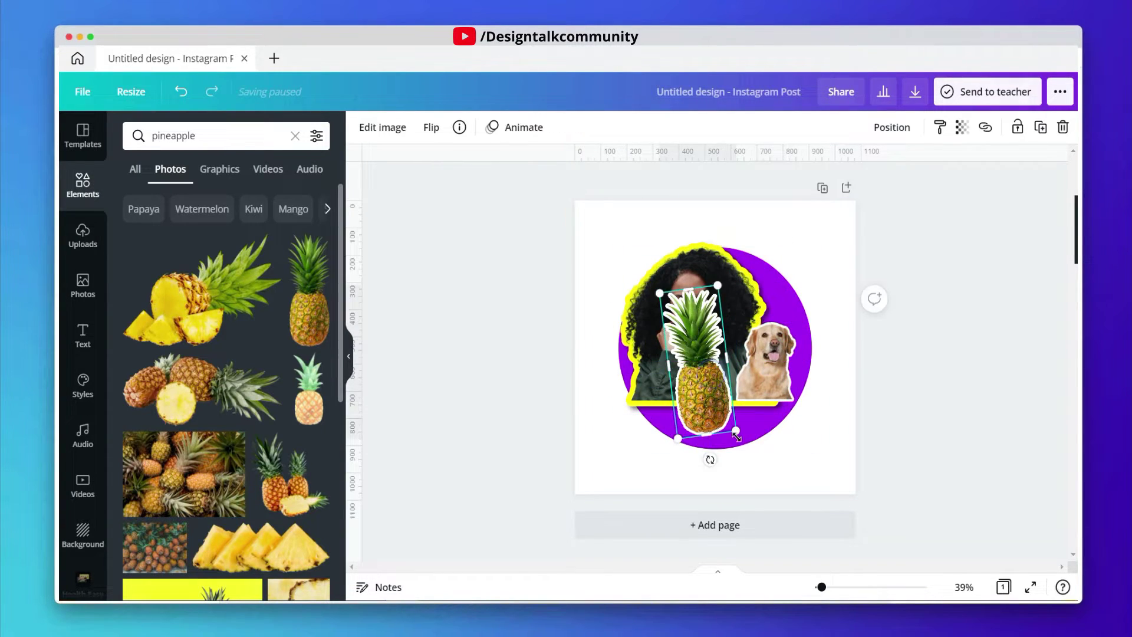
left_click_drag(699, 372, 636, 372)
mouse_move(643, 442)
left_mouse_down()
mouse_move(672, 425)
mouse_move(662, 446)
left_mouse_up()
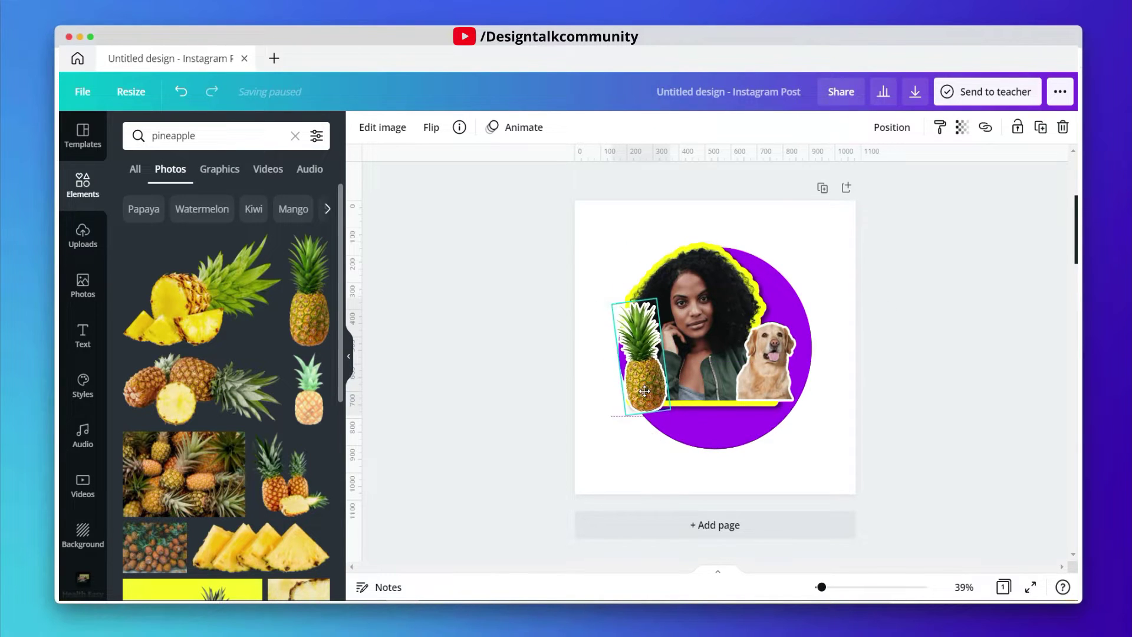
left_click(714, 344)
left_click(657, 394)
left_click_drag(656, 394, 644, 389)
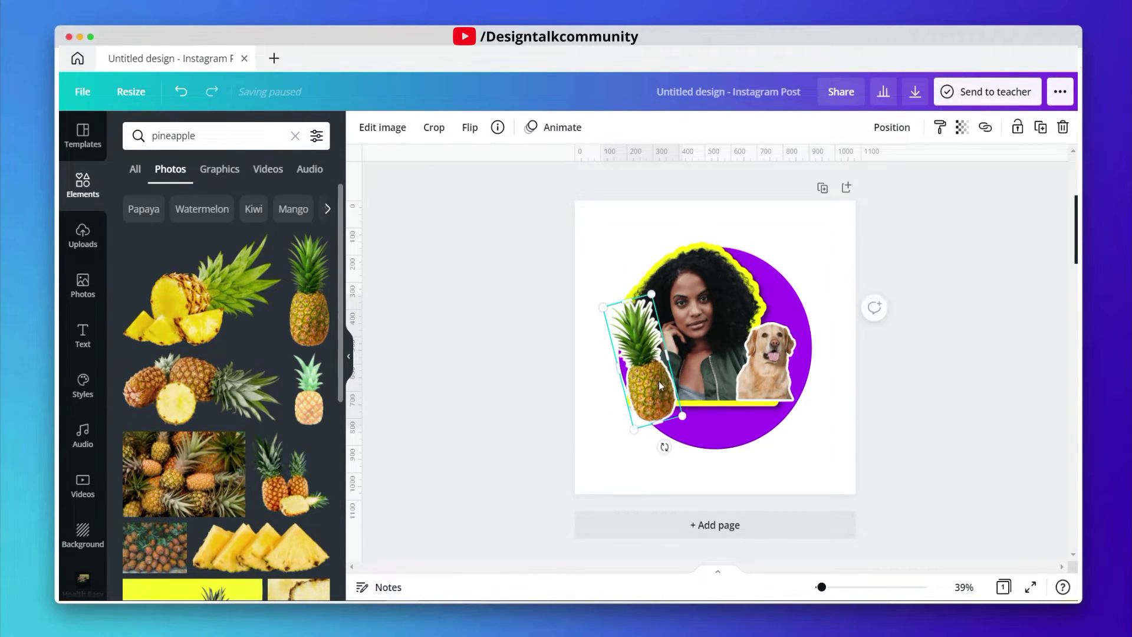
Step: Tilt the pineapple and make it slightly smaller
left_click(837, 438)
left_click(751, 376)
left_click(836, 429)
left_click(644, 372)
left_click_drag(646, 438, 663, 442)
left_click_drag(619, 297, 649, 307)
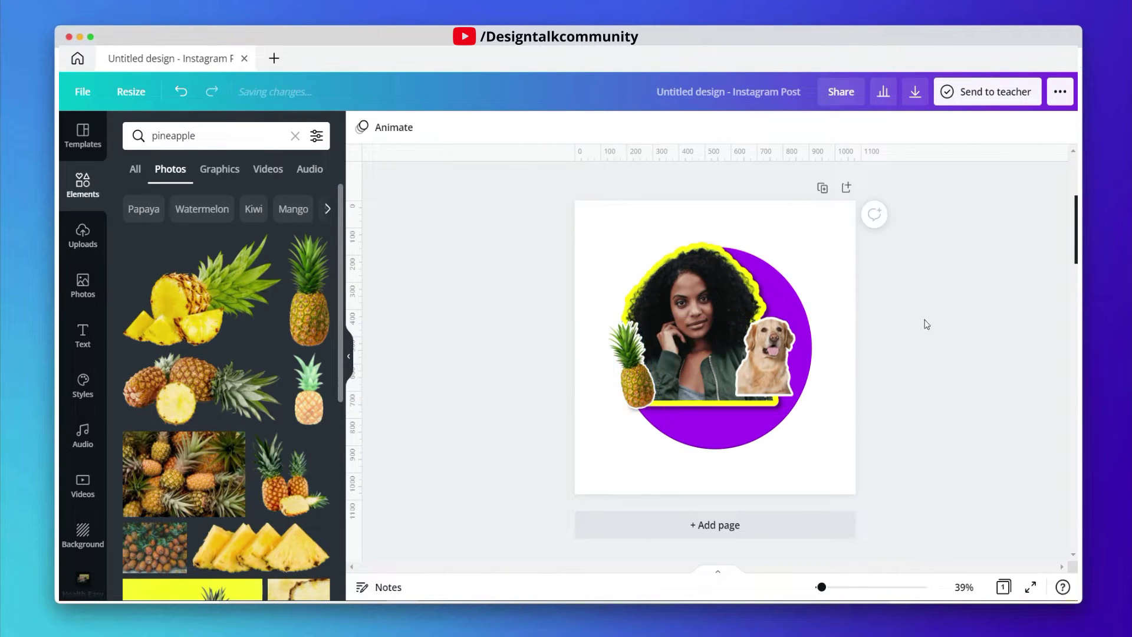
left_click(762, 367)
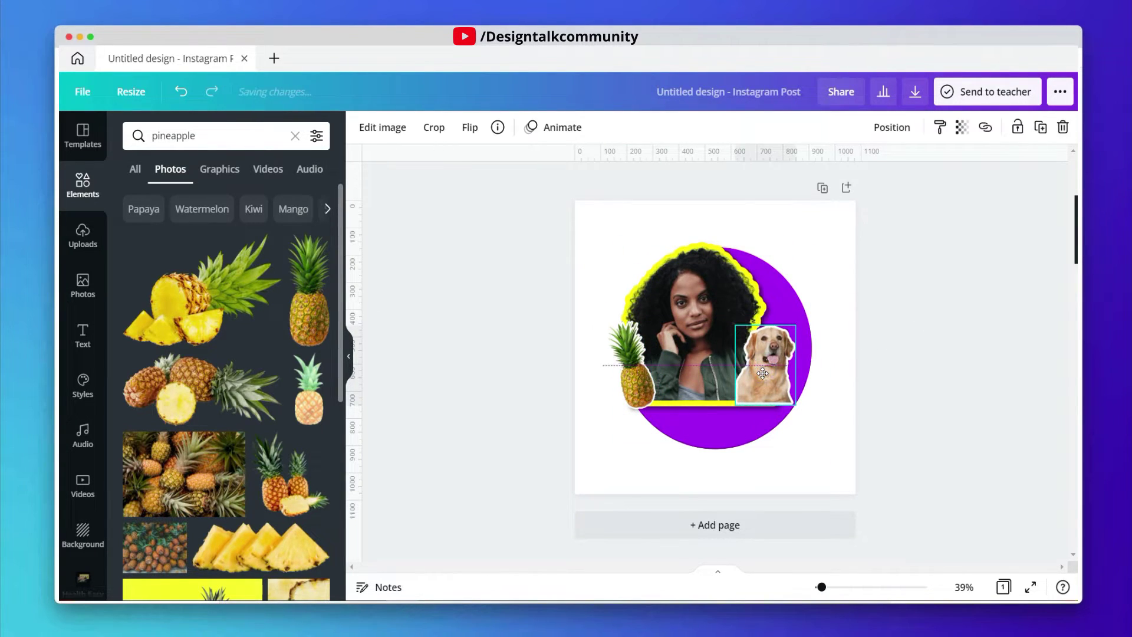
left_click(920, 309)
left_click(617, 476)
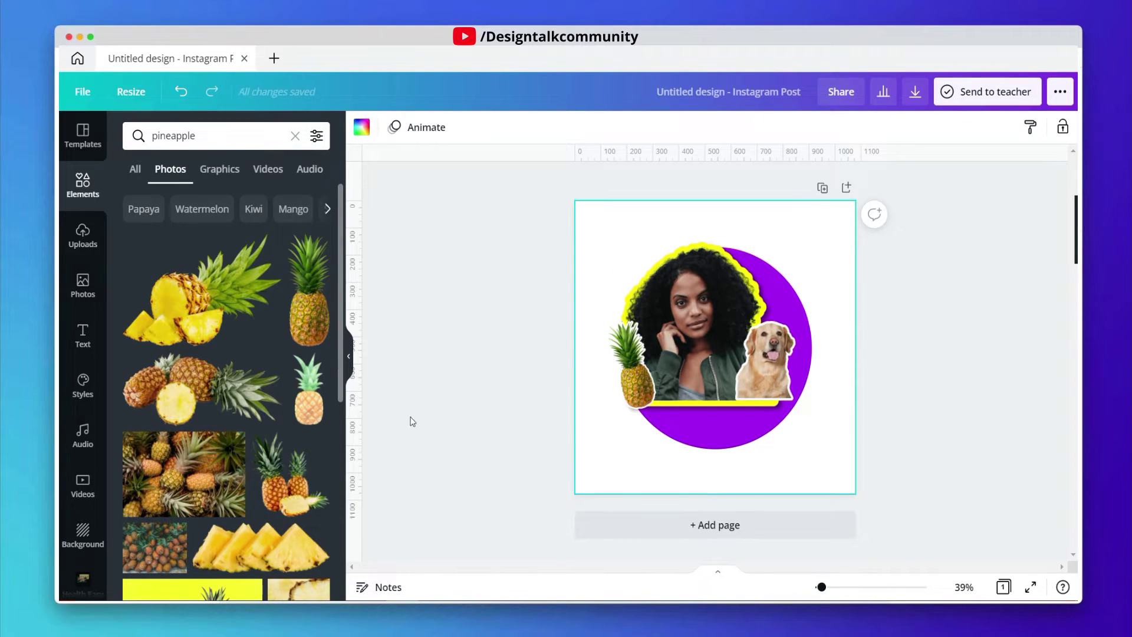
Step: Add a subheading text box and set it in Poppins Light
left_click(82, 335)
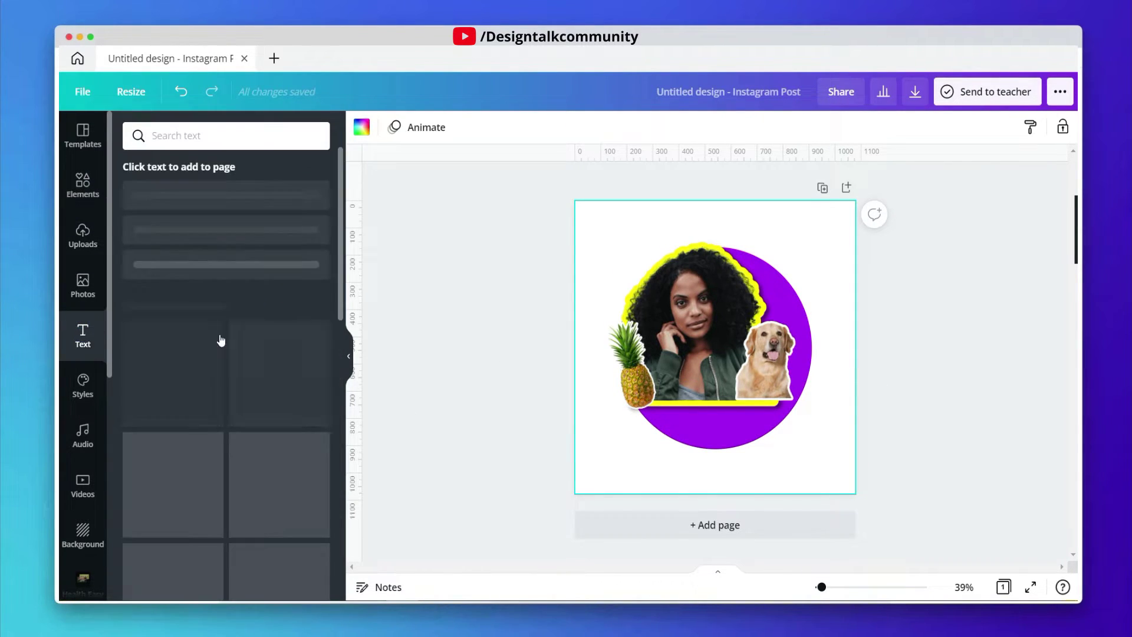
left_click(186, 243)
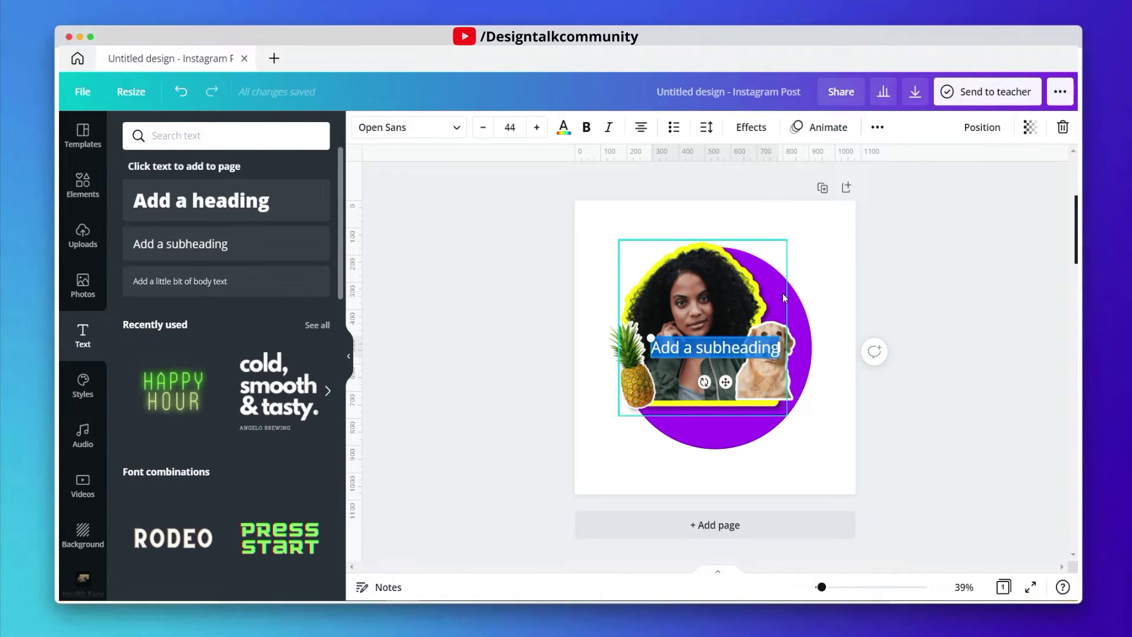
type("MAKE")
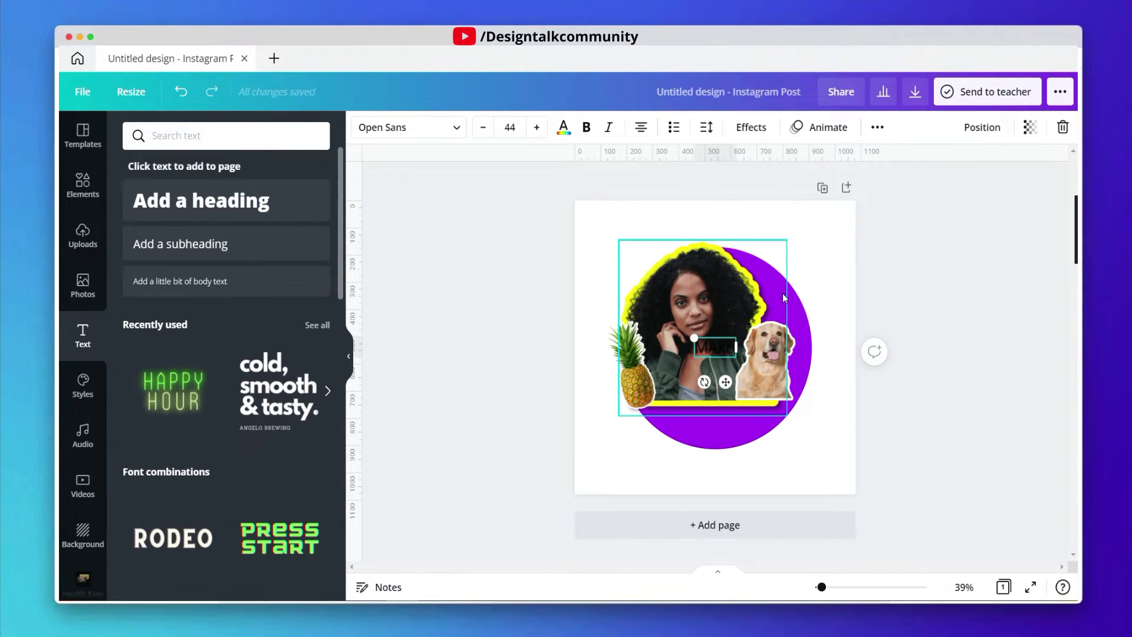
type(" Something! Awesome")
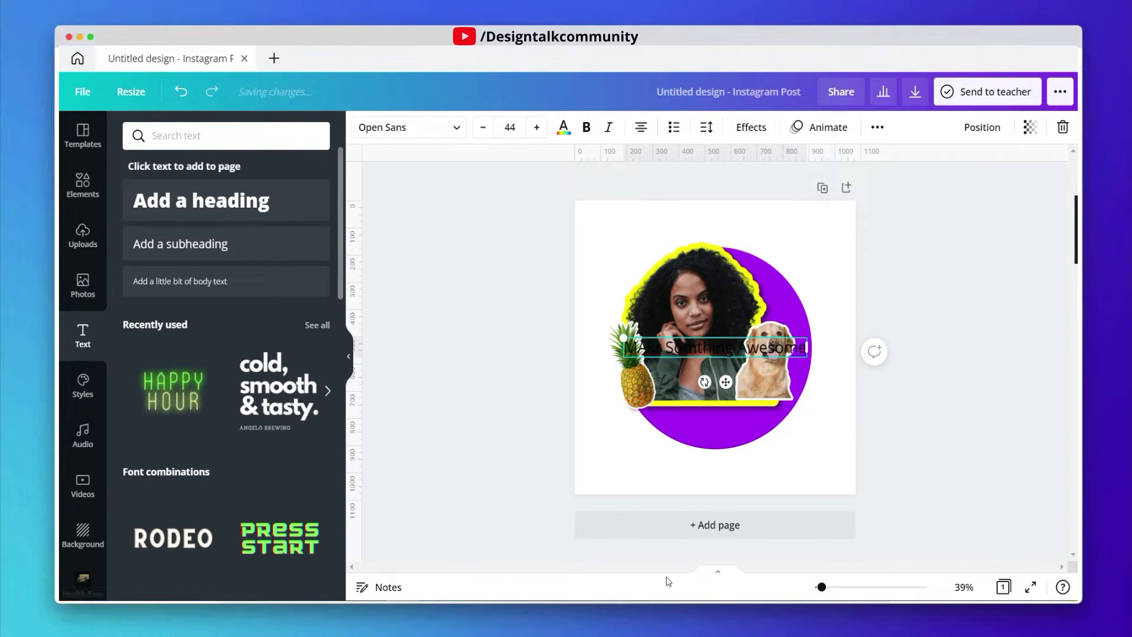
left_click(434, 132)
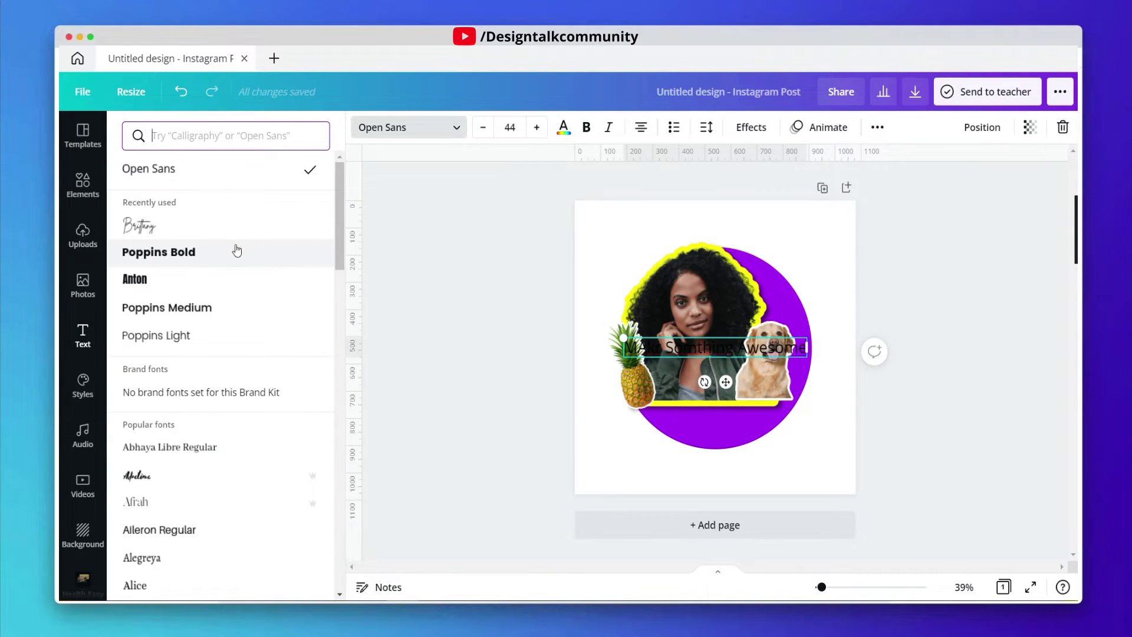
left_click(190, 334)
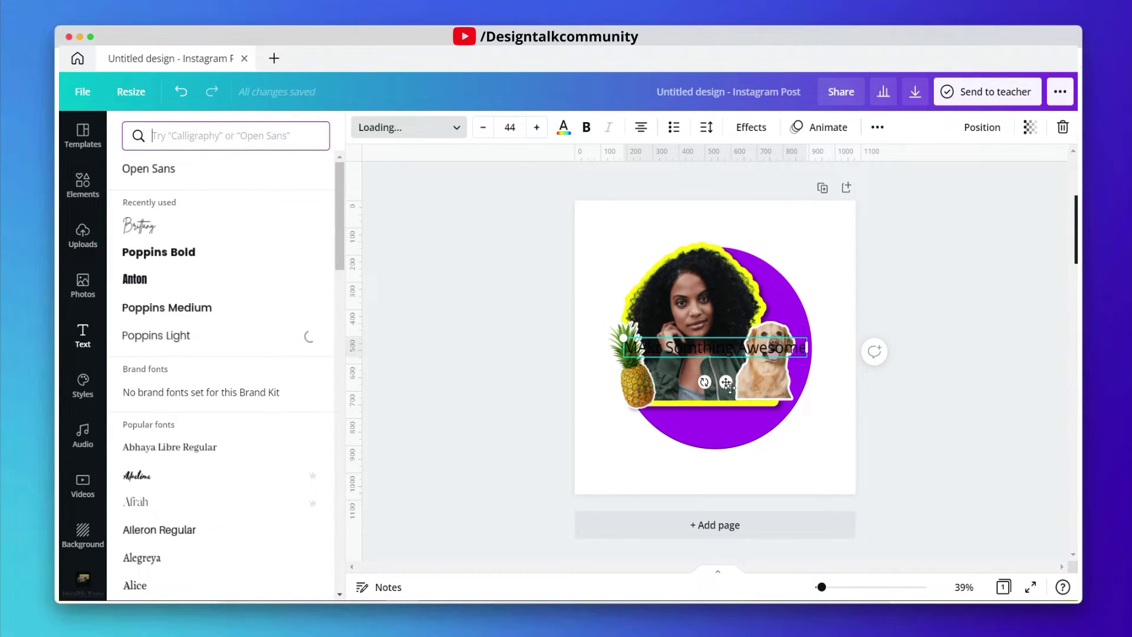
Step: Tilt the headline diagonally across the portrait and make it white
left_click_drag(703, 382, 673, 394)
left_click(563, 129)
left_click(243, 199)
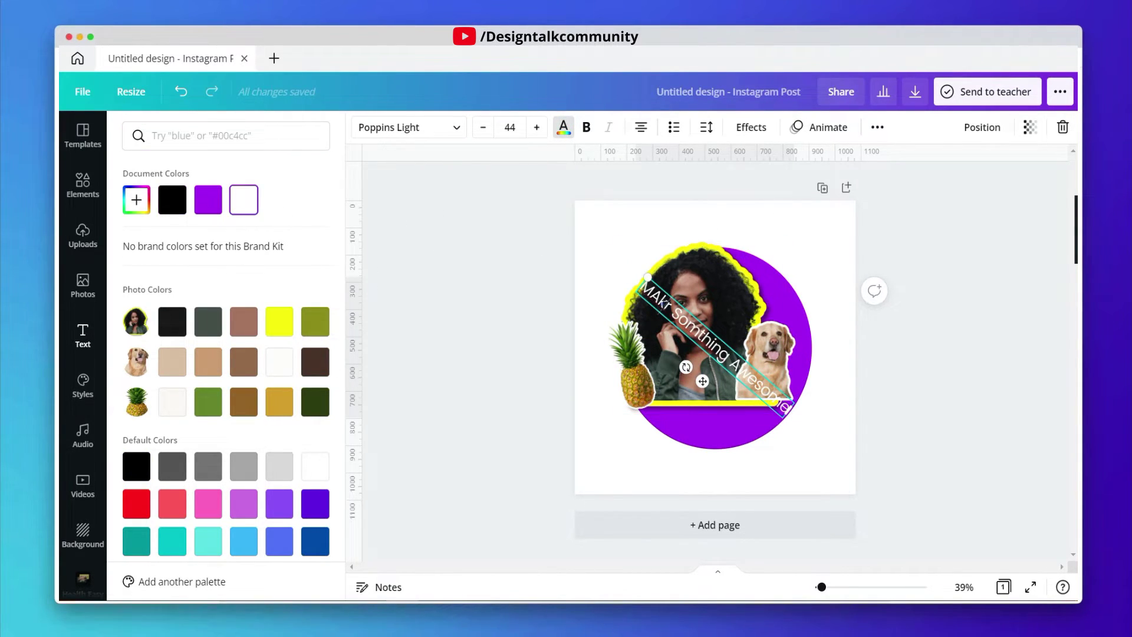
Step: Fix the typos so the headline reads 'Make Somthing Awesome'
key("BackSpace")
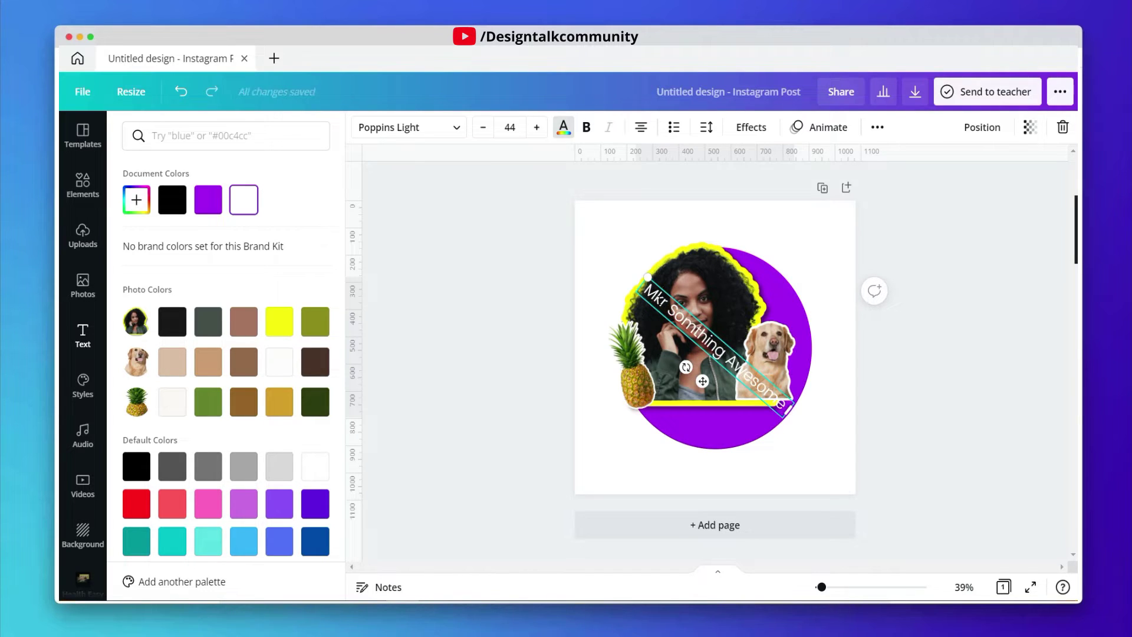
type("a")
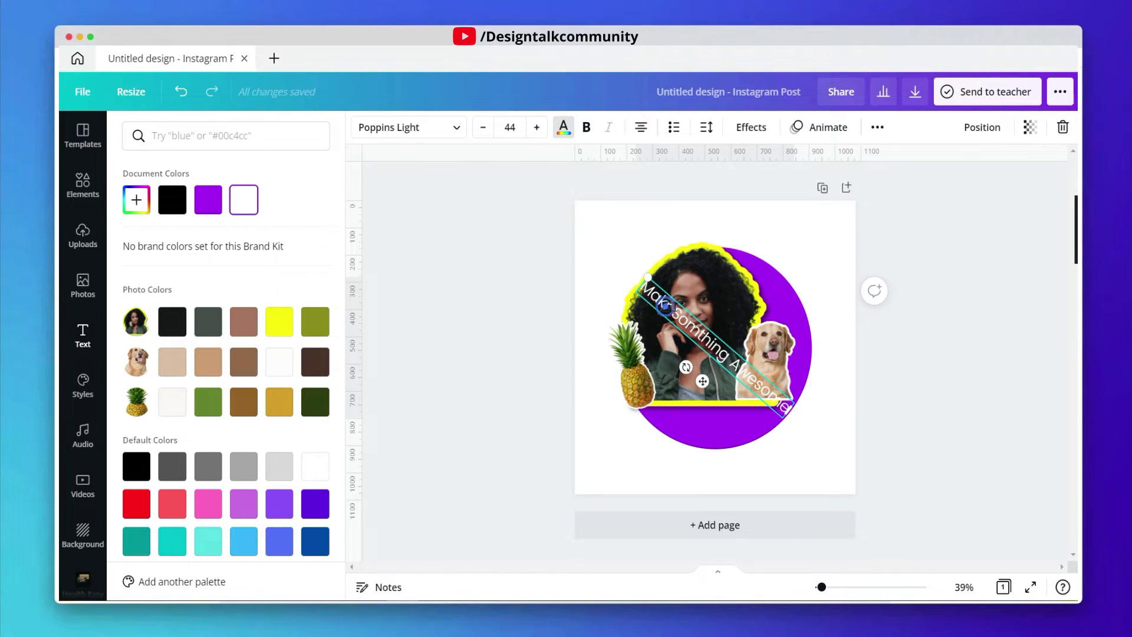
left_click(675, 308)
key("BackSpace")
type("e")
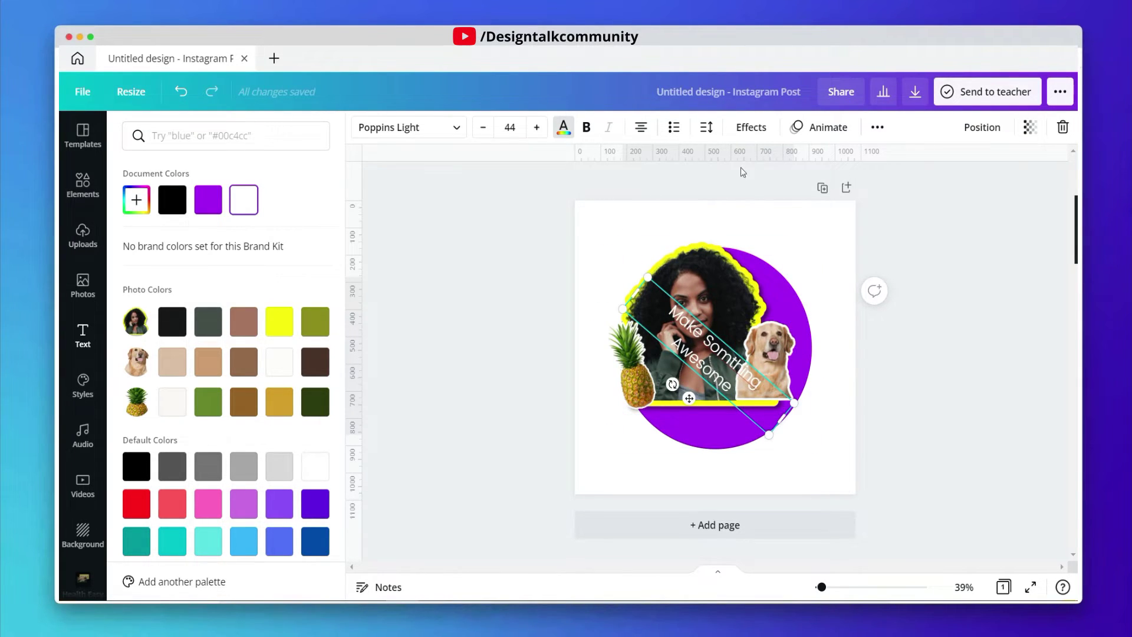
Step: Apply the Curve effect to the headline, then move, rotate and loosen its curve
left_click(758, 130)
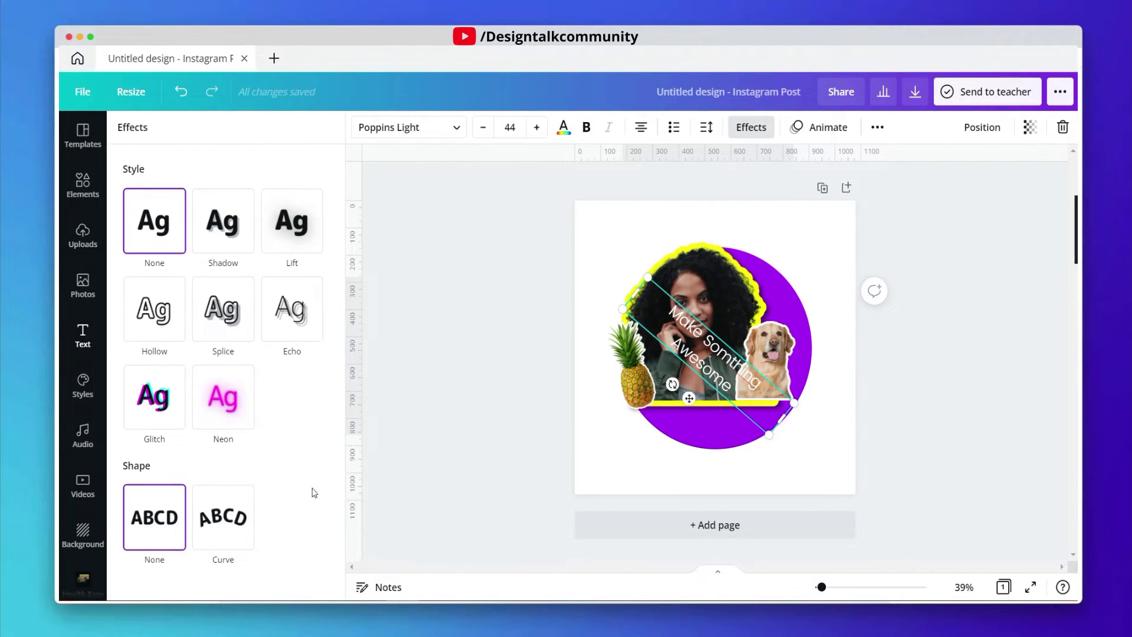
left_click(240, 524)
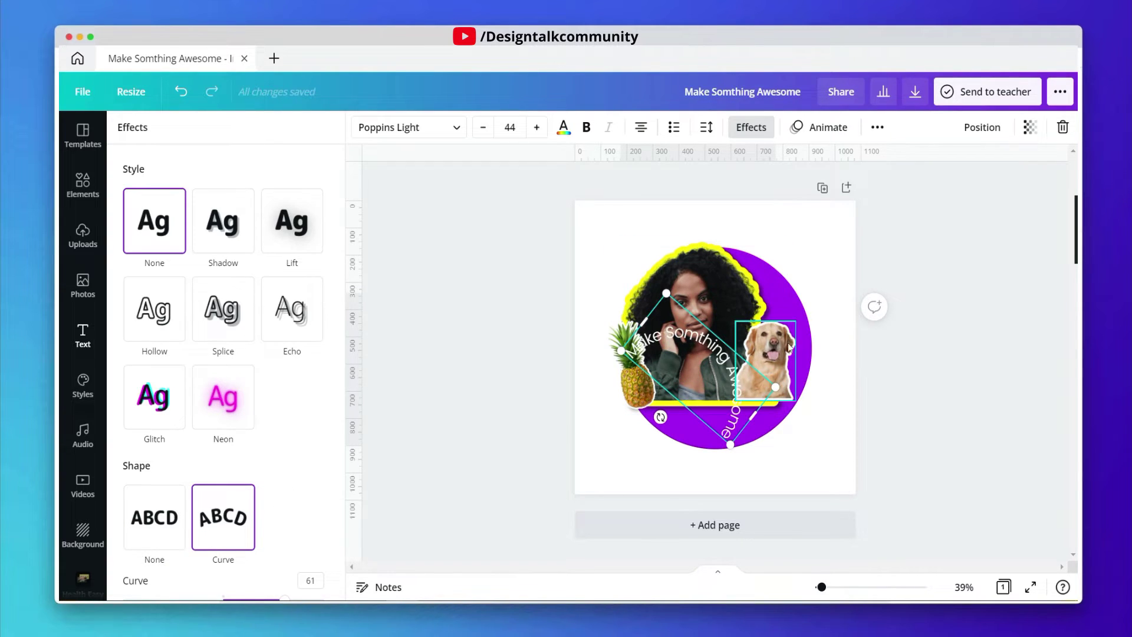
left_click_drag(696, 386, 769, 325)
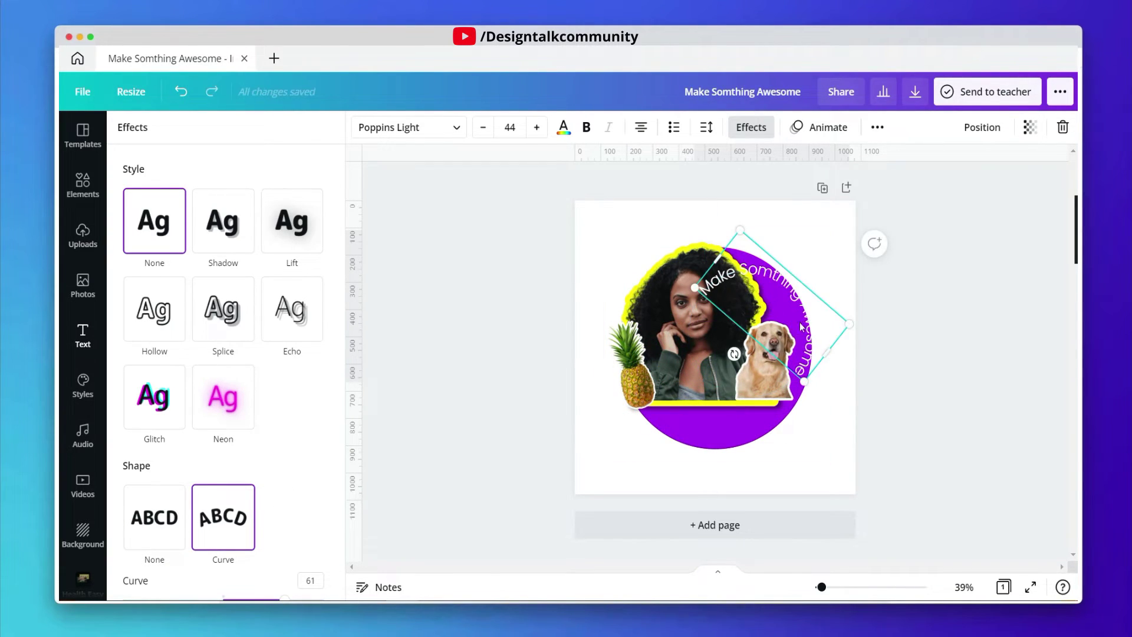
scroll(253, 553, "down", 1)
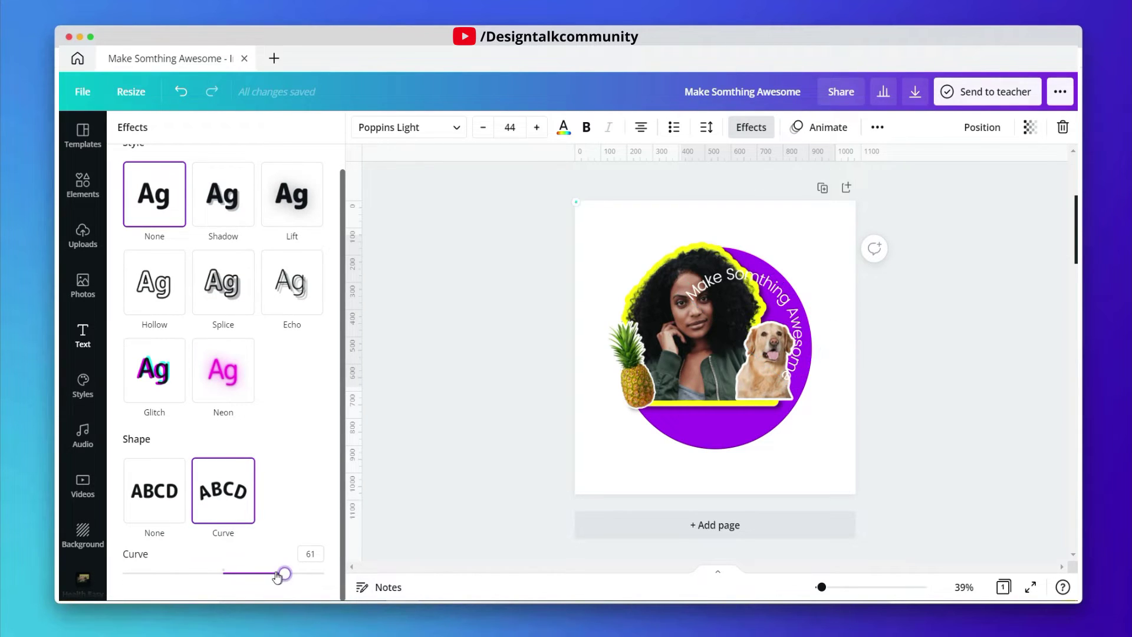
left_click_drag(283, 577, 261, 574)
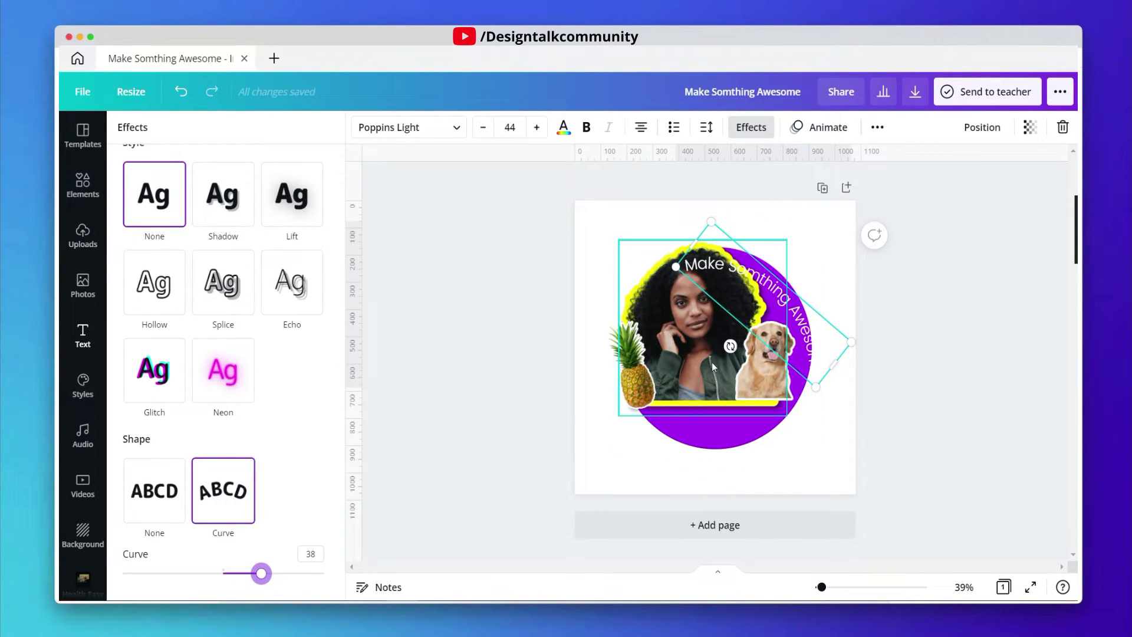
mouse_move(729, 346)
left_mouse_down()
mouse_move(688, 350)
mouse_move(668, 369)
left_mouse_up()
left_click_drag(261, 573, 255, 576)
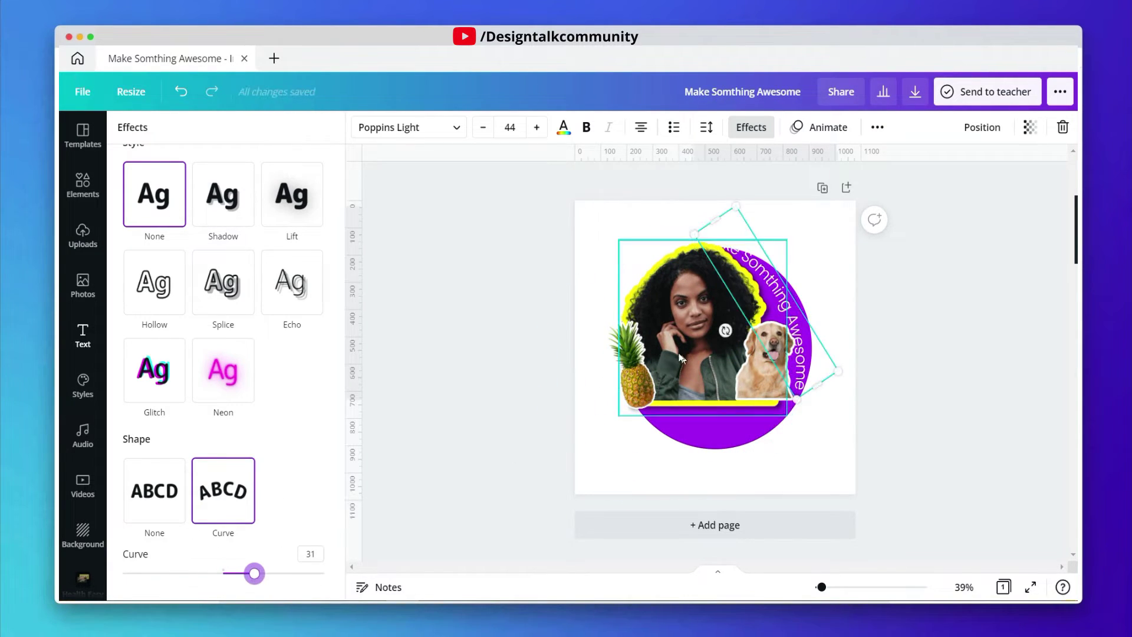
Step: Resize the curved headline and wrap it tightly around the circle's right edge
left_click_drag(736, 203, 752, 235)
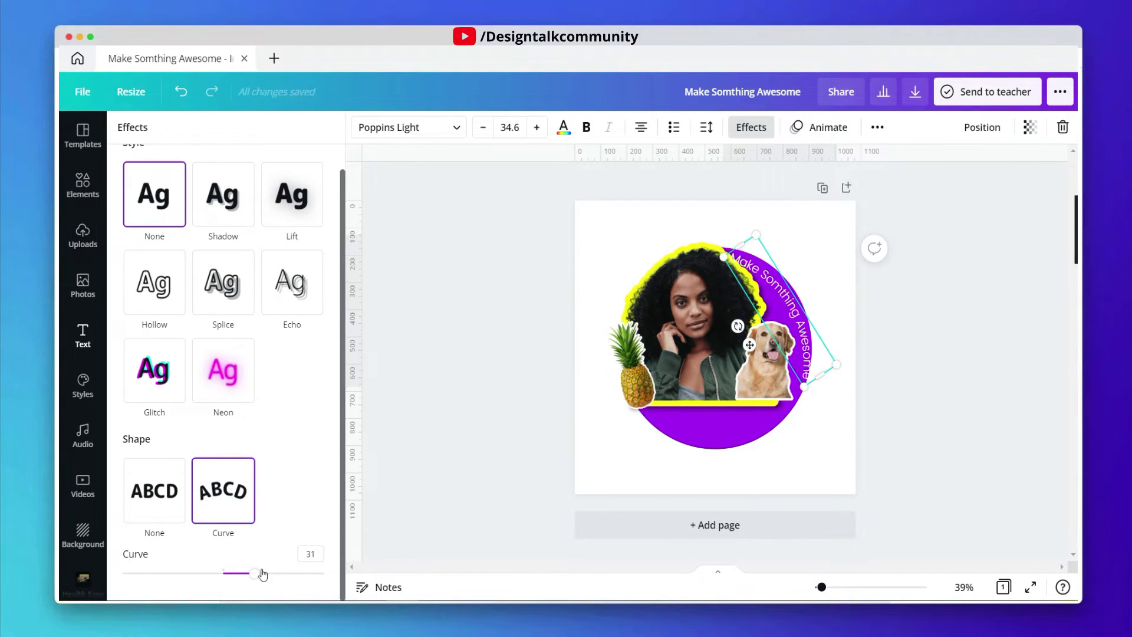
left_click_drag(255, 574, 243, 573)
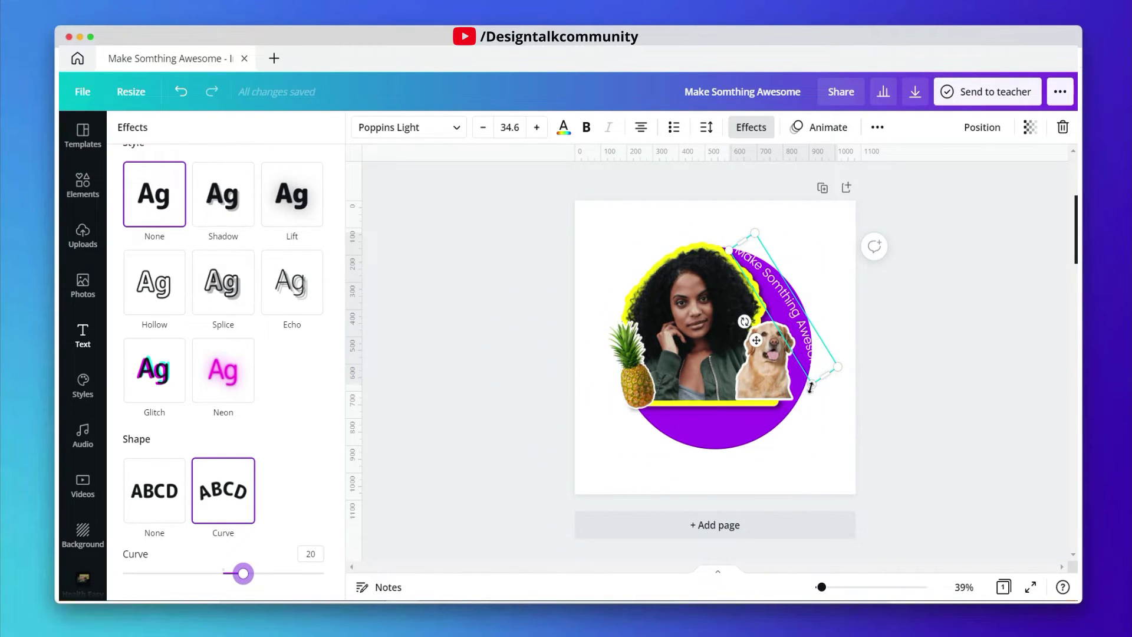
left_click_drag(827, 389, 849, 402)
left_click_drag(242, 574, 265, 573)
mouse_move(737, 359)
left_mouse_down()
mouse_move(804, 305)
mouse_move(787, 299)
left_mouse_up()
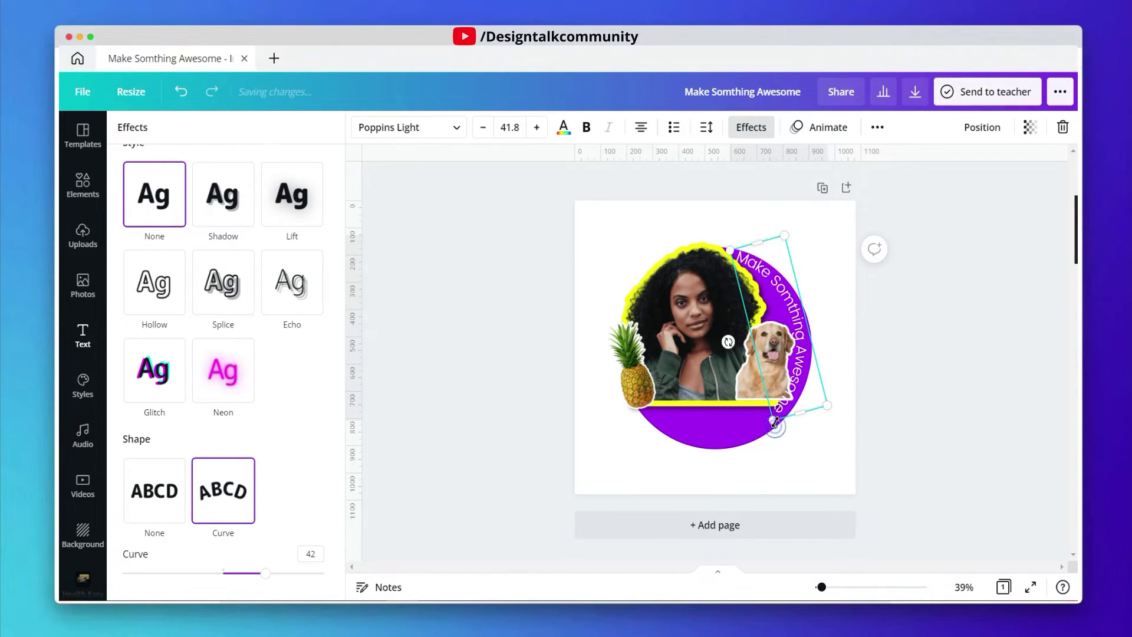
left_click_drag(775, 426, 772, 413)
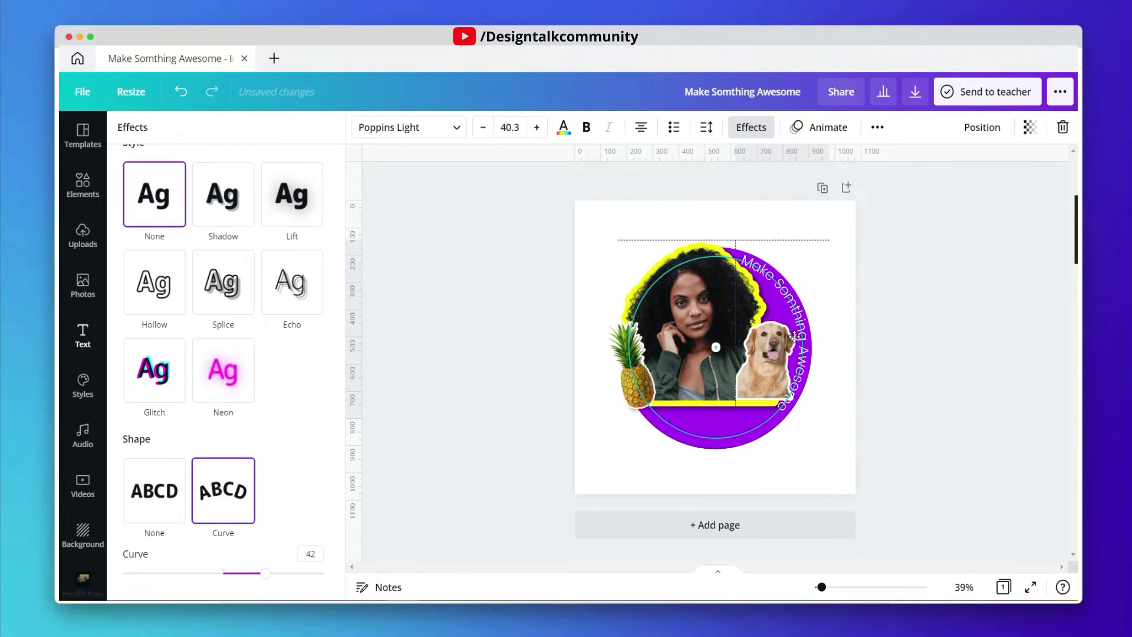
left_click_drag(795, 337, 798, 342)
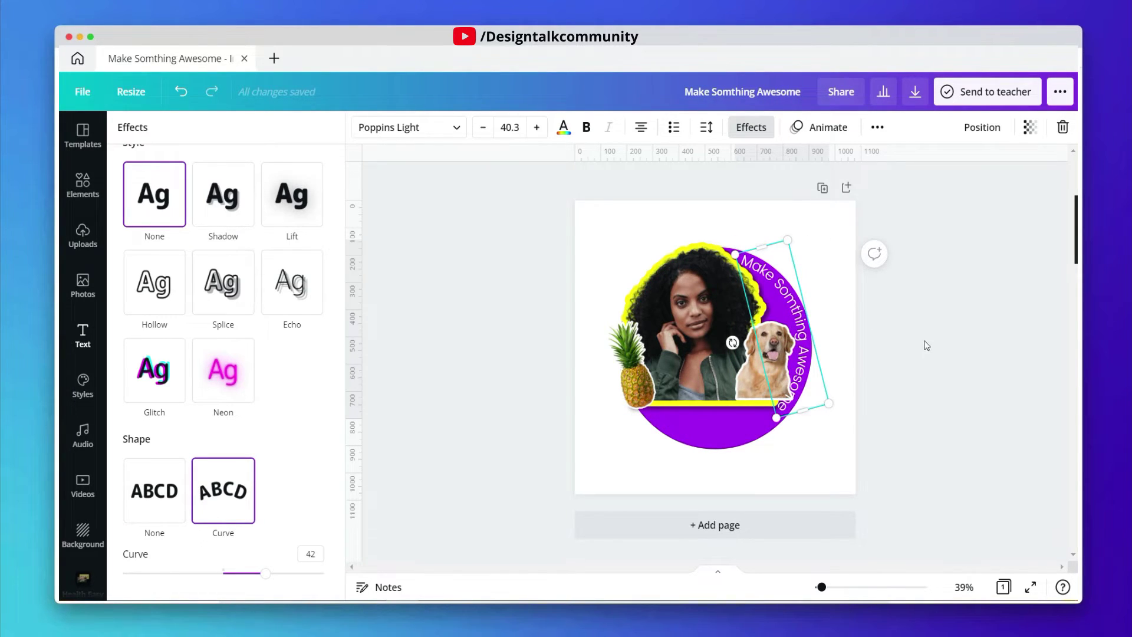
key("Escape")
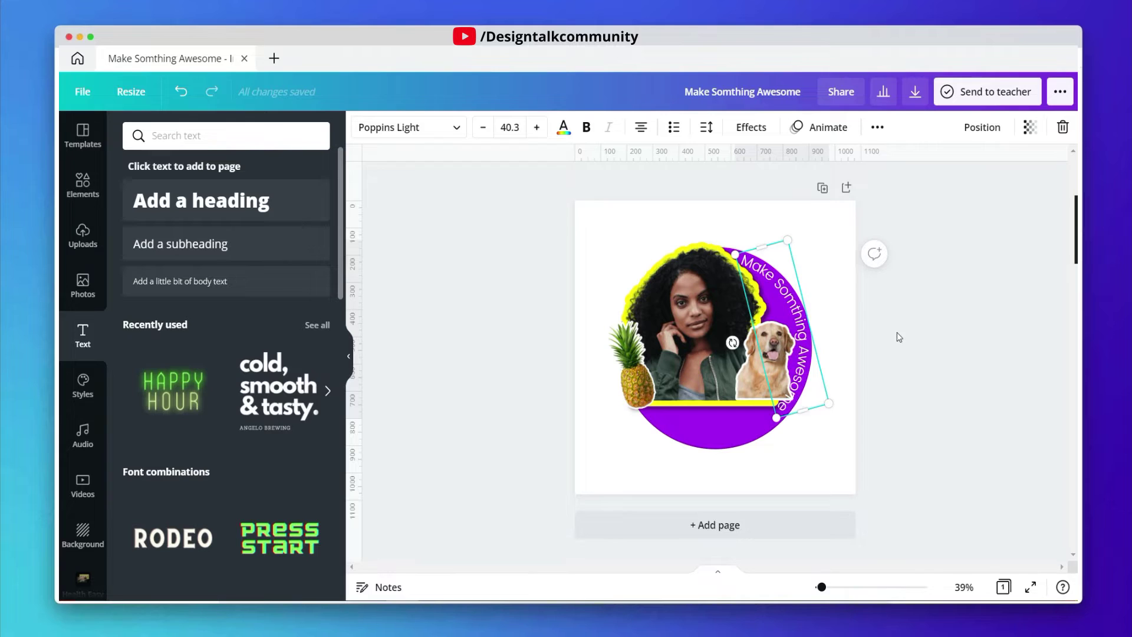
Step: Make the curved headline bold and send it backward behind the dog
left_click(821, 262)
left_click(785, 298)
left_click(589, 128)
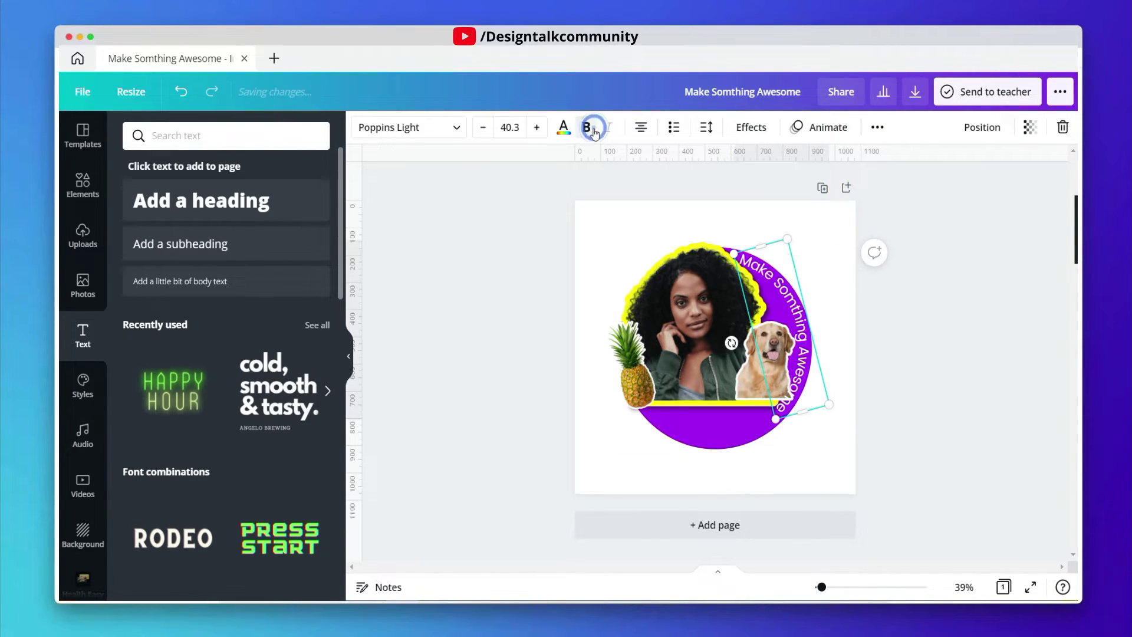
right_click(779, 295)
left_click(845, 406)
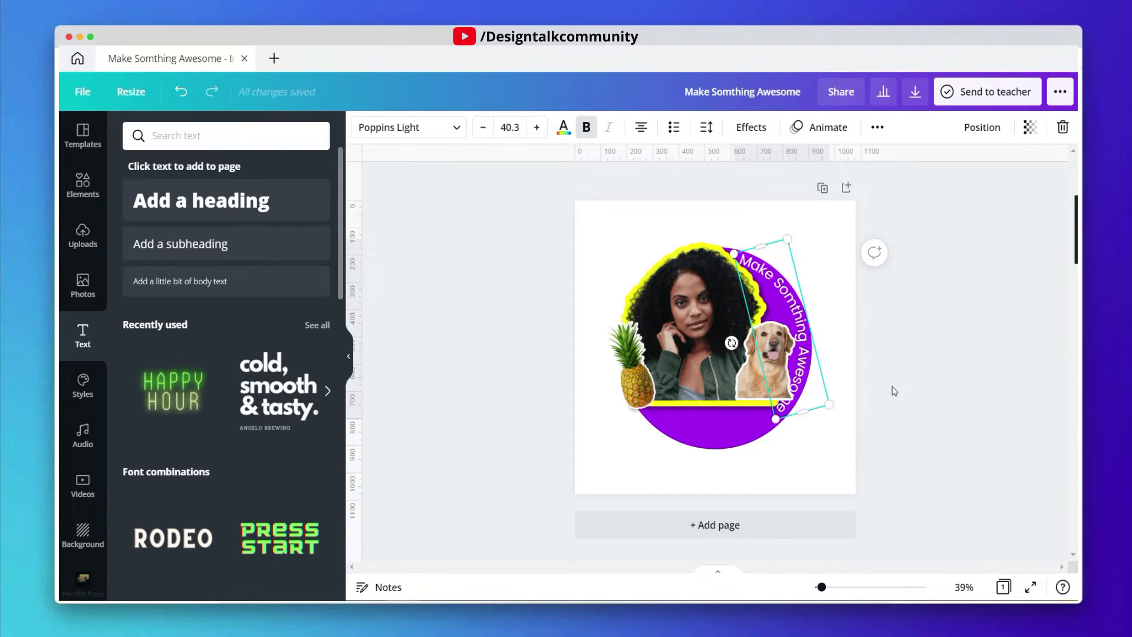
left_click(910, 351)
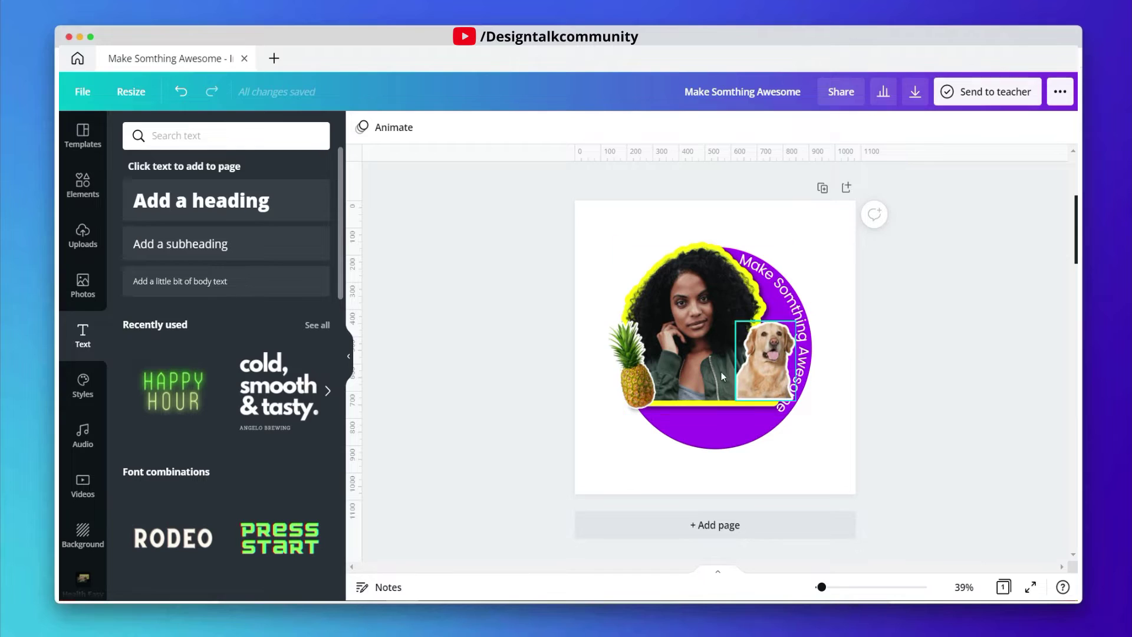
left_click(577, 347)
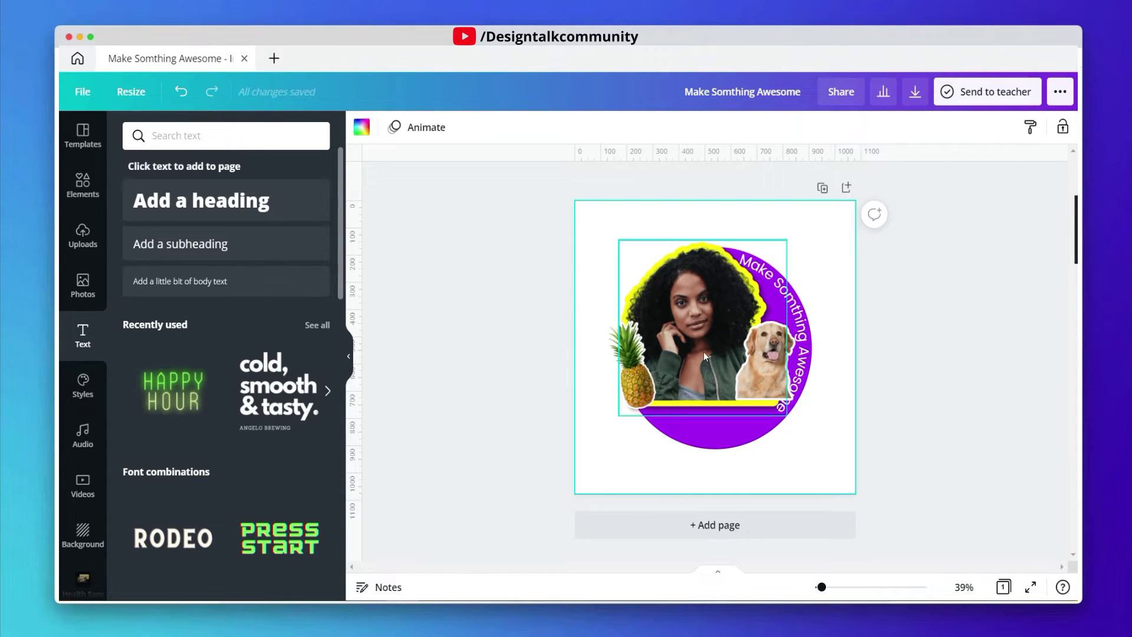
left_click(601, 446)
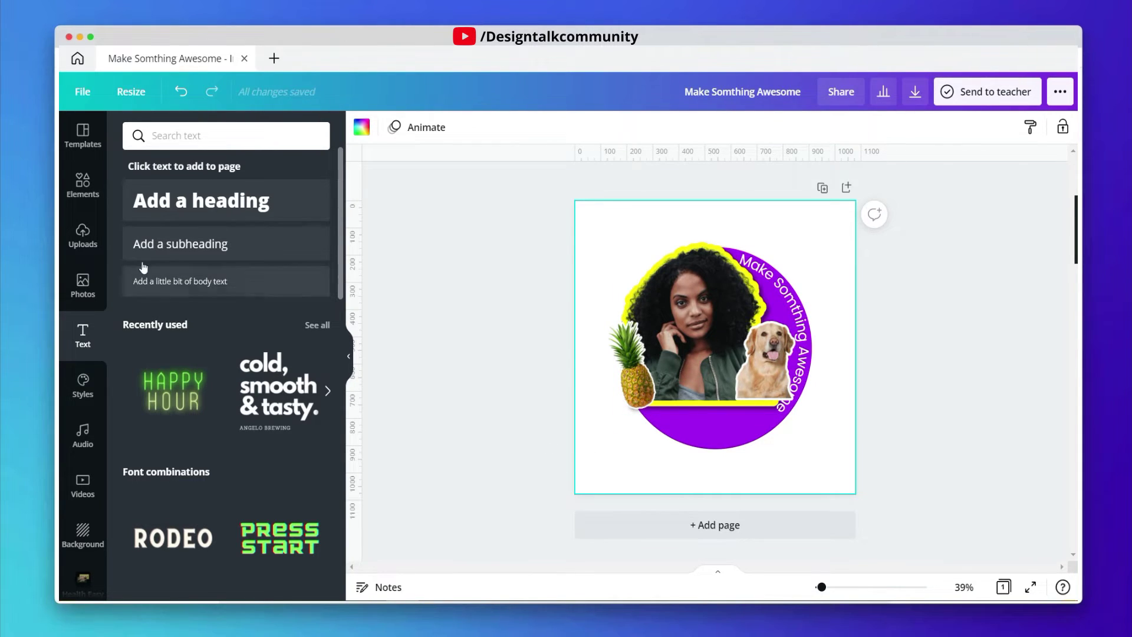
Step: Add a heading reading 'Marry' and move it lower in the circle
left_click(177, 208)
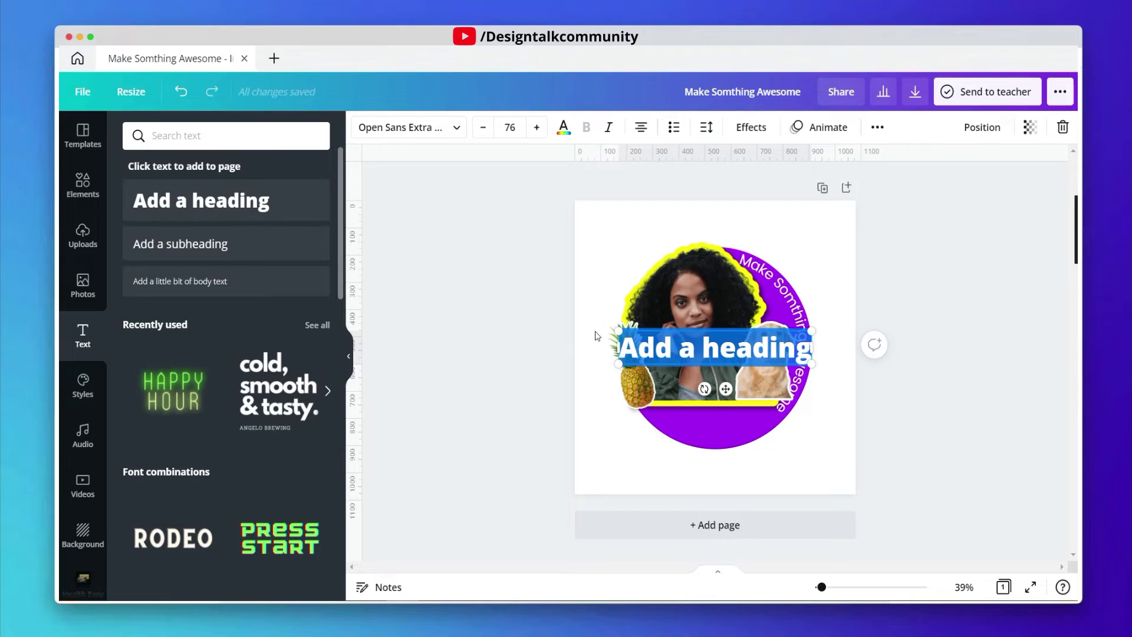
key("BackSpace")
type("Ma")
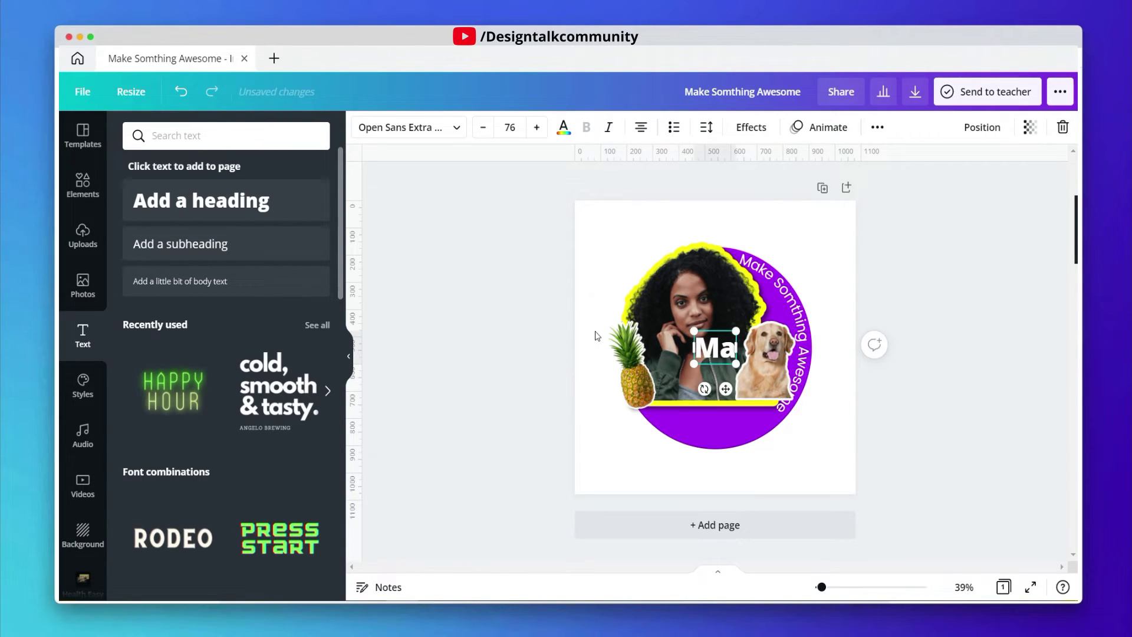
type("rry")
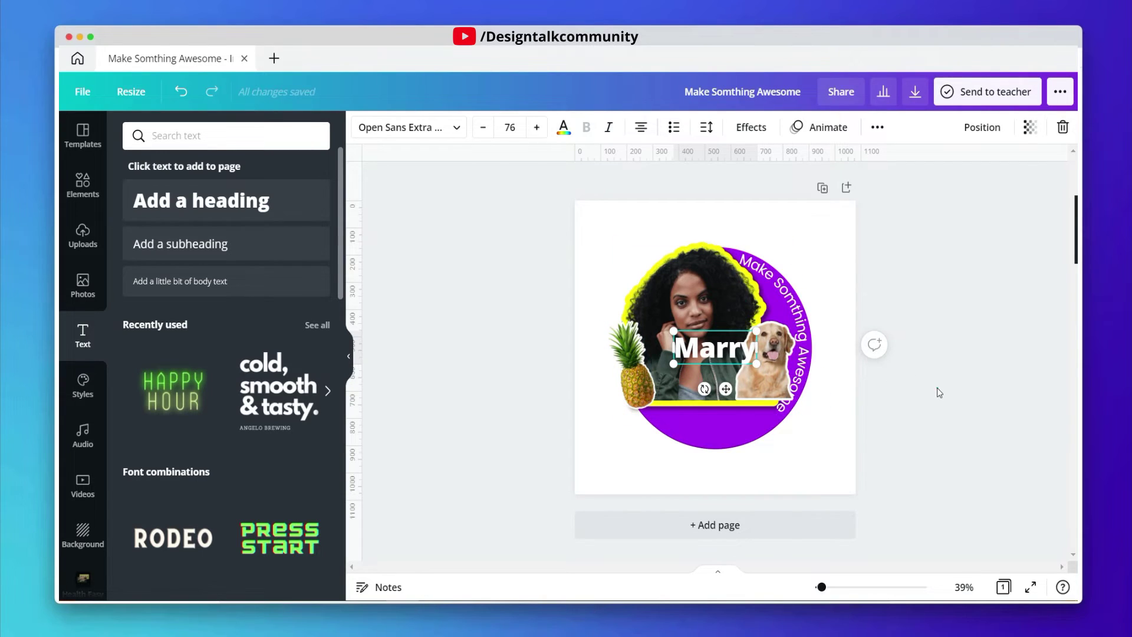
left_click(935, 390)
left_click_drag(717, 358, 718, 402)
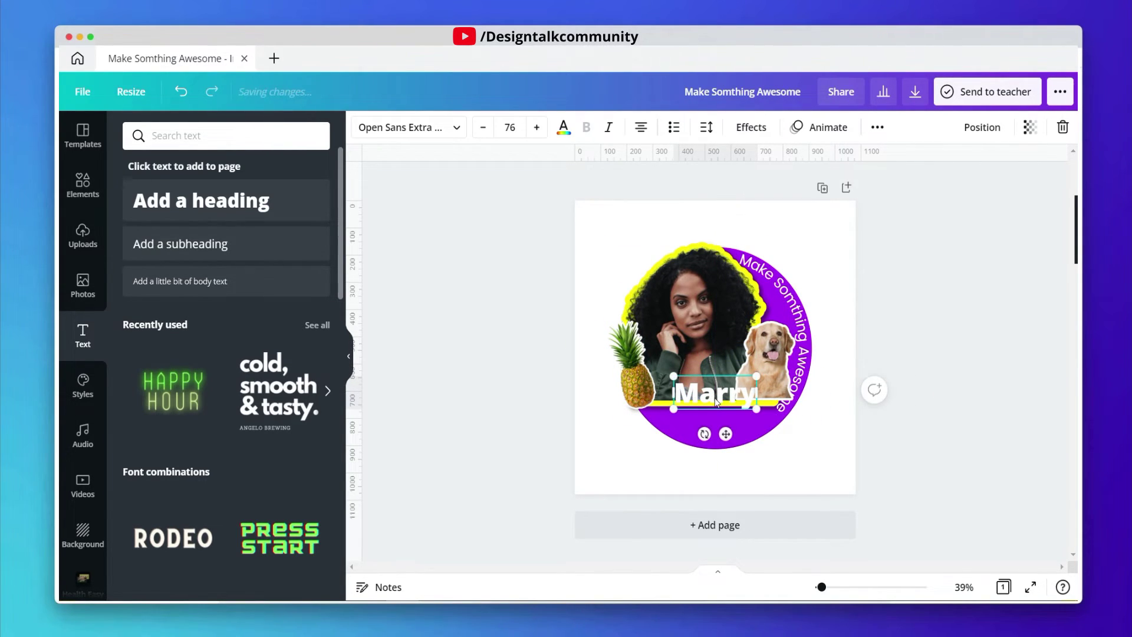
Step: Duplicate it as 'Smith' and shift 'Marry' left over the yellow bar
key("super+d")
double_click(743, 431)
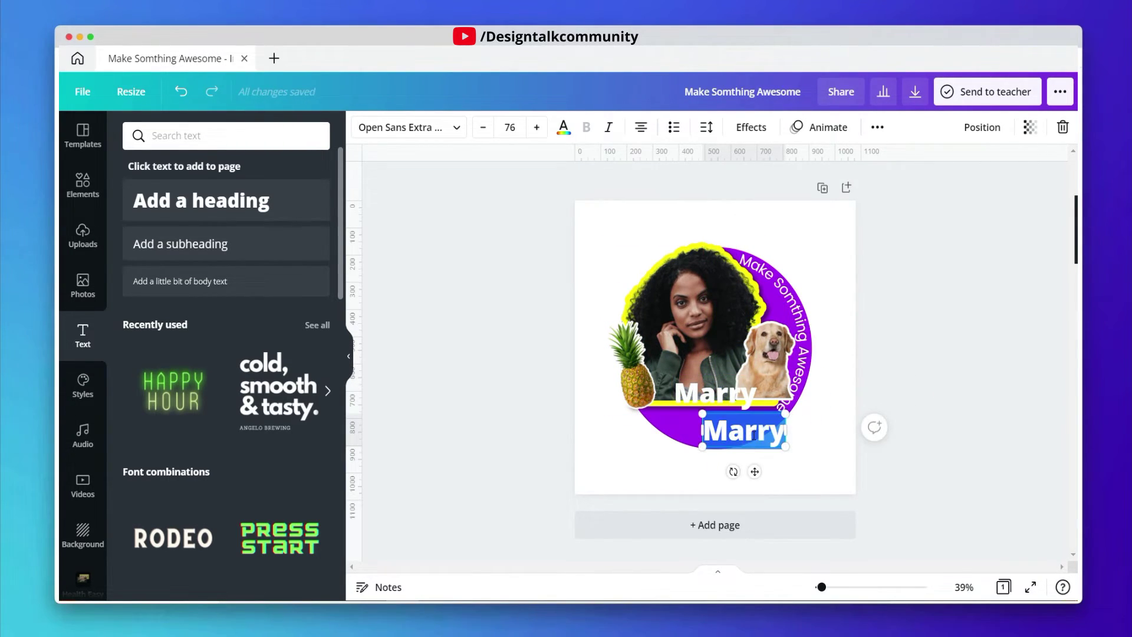
type("SM")
key("BackSpace")
type("mith")
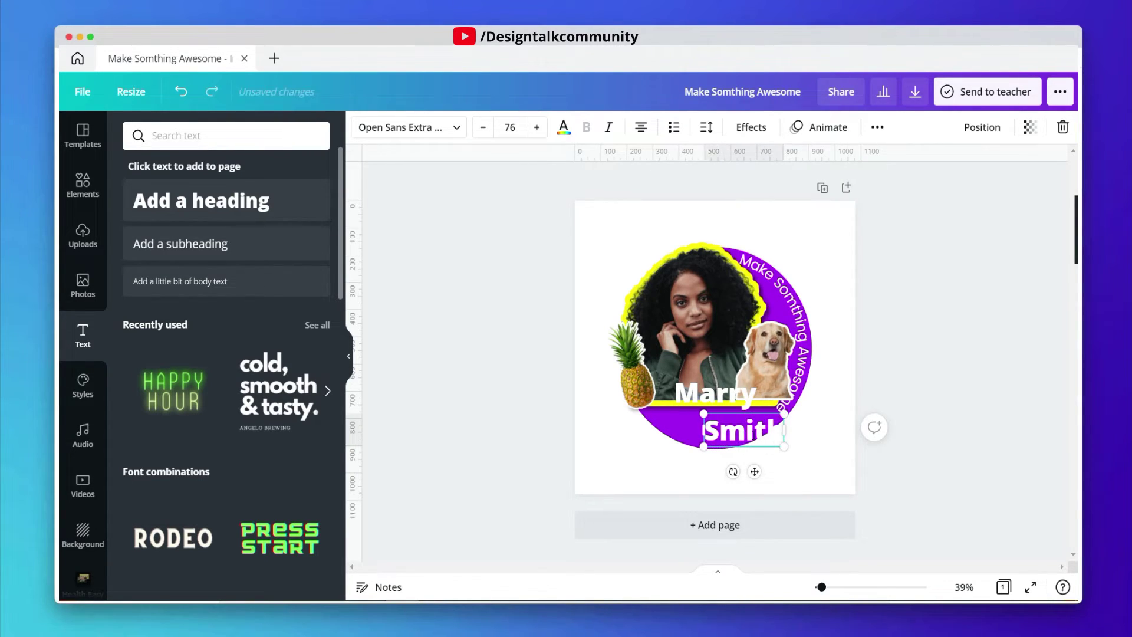
left_click_drag(715, 392, 692, 398)
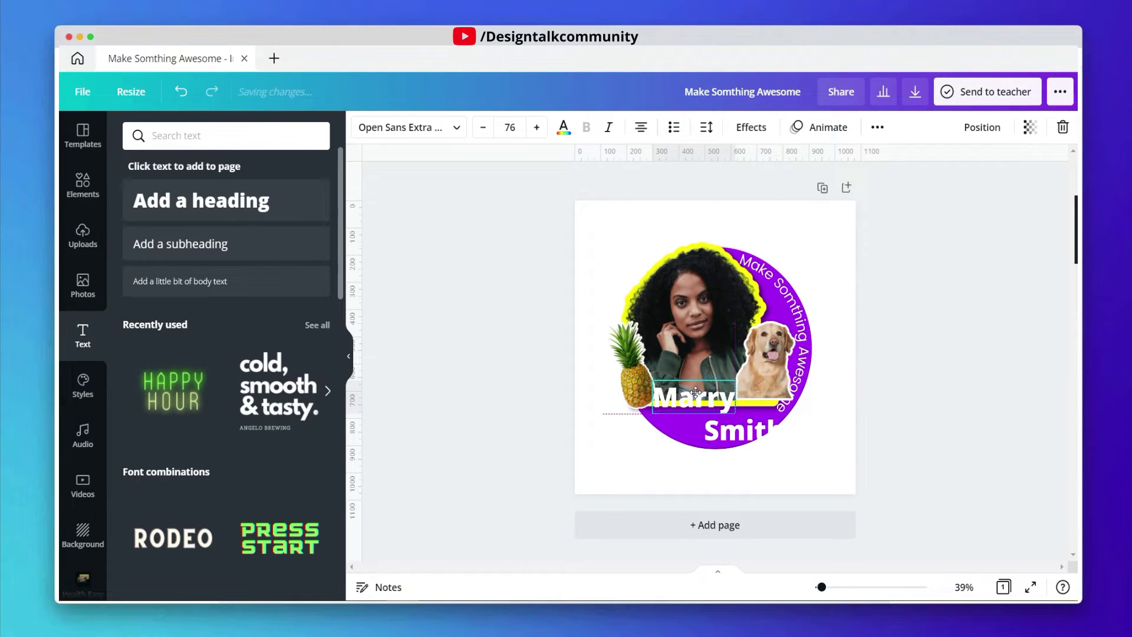
Step: Set 'Marry' in Poppins Bold and enlarge it
left_click(415, 133)
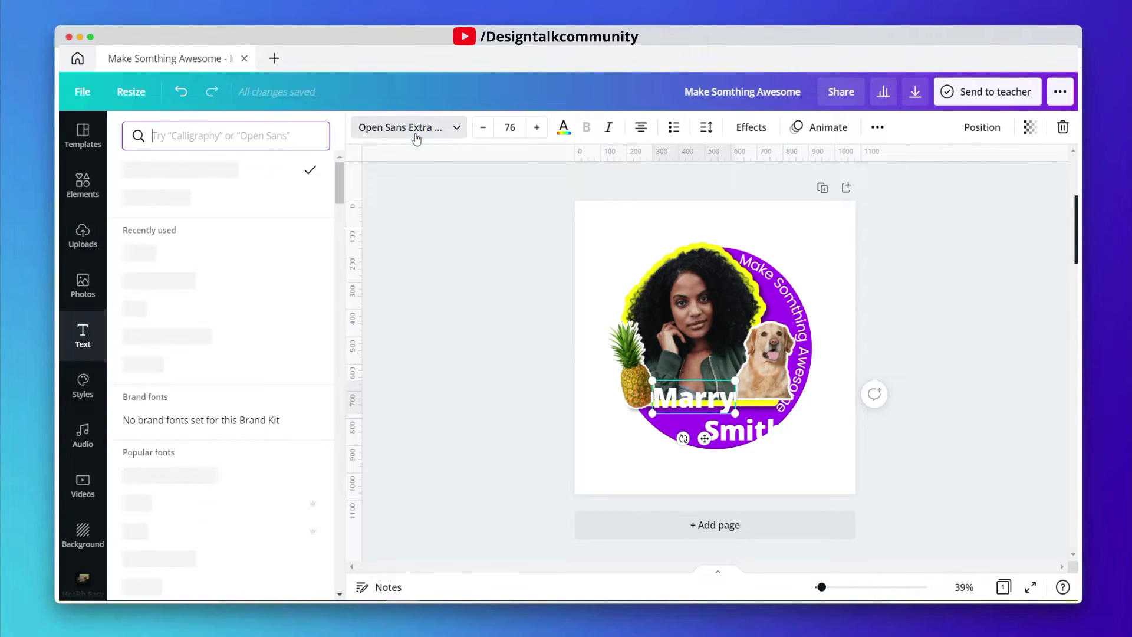
left_click(240, 278)
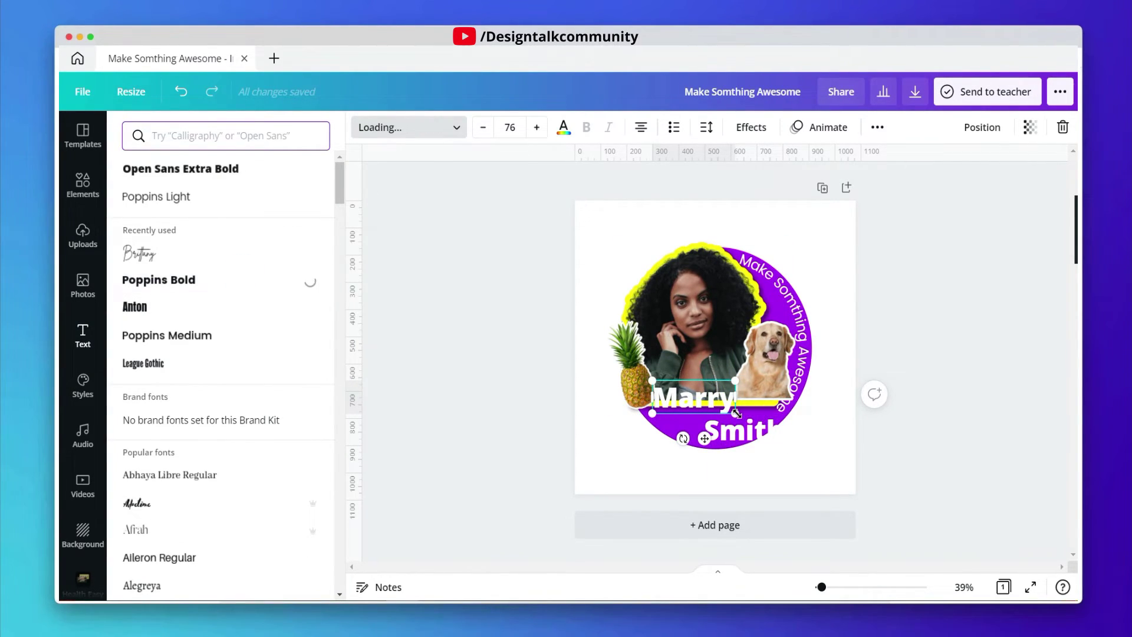
left_click_drag(738, 415, 759, 421)
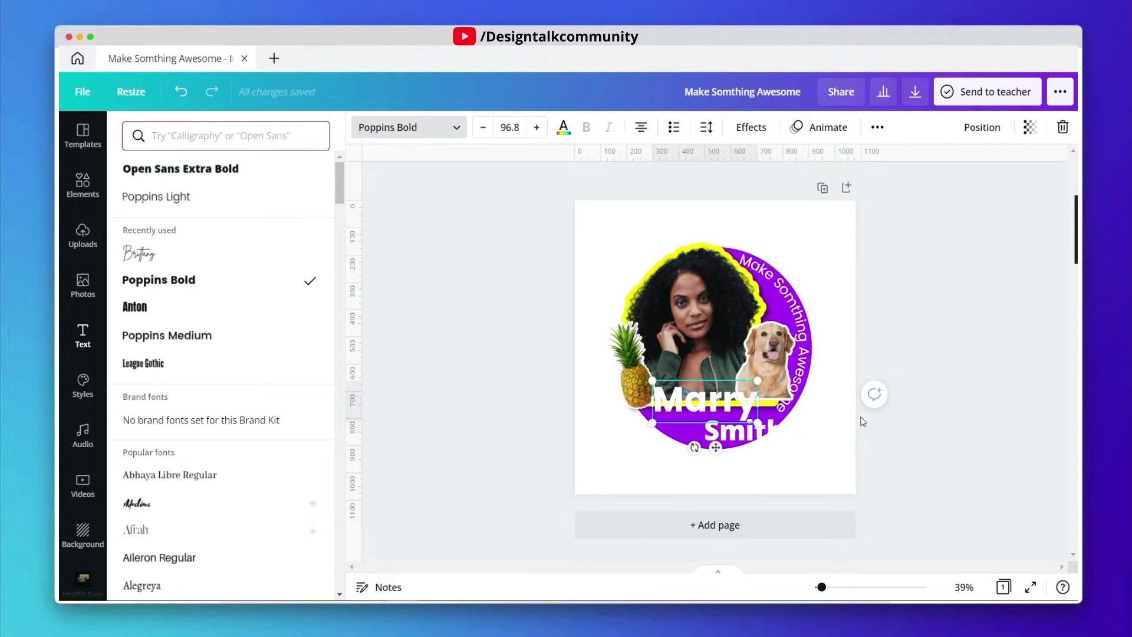
Step: Switch 'Smith' to the Brittany script font and lower the name inside the circle
left_click(745, 440)
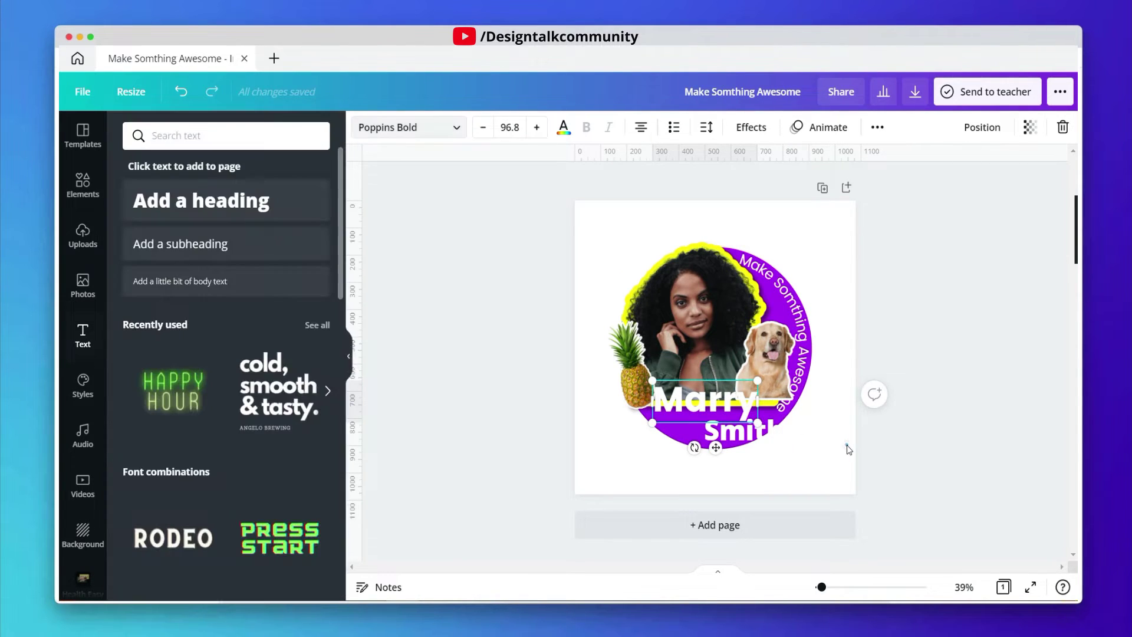
left_click(407, 127)
left_click(185, 290)
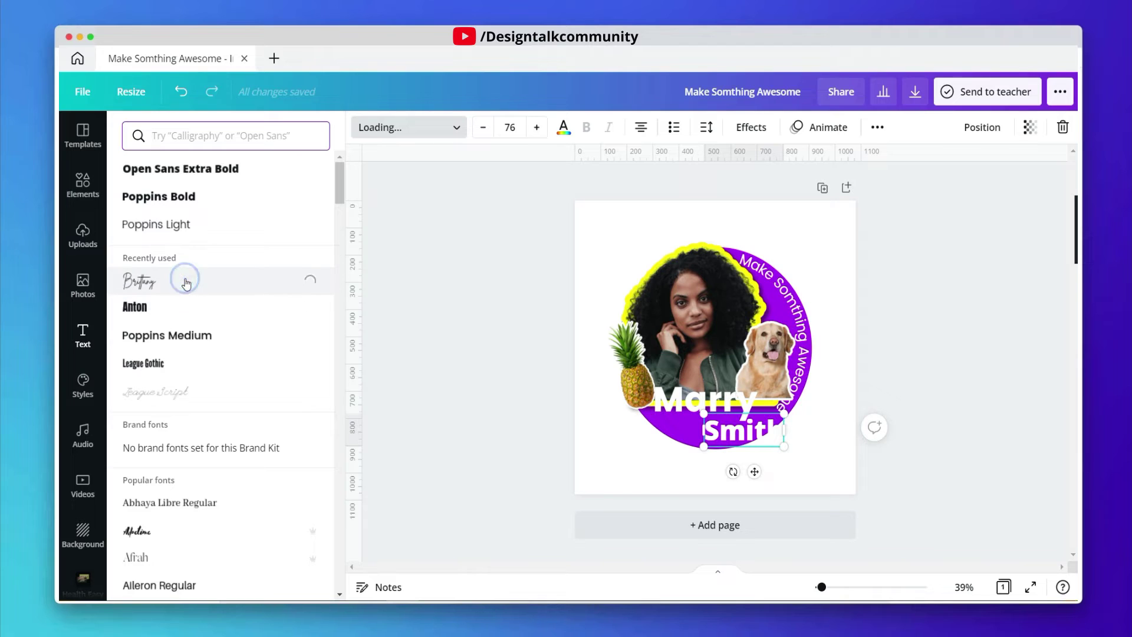
left_click_drag(761, 437, 766, 466)
left_click_drag(703, 399, 703, 416)
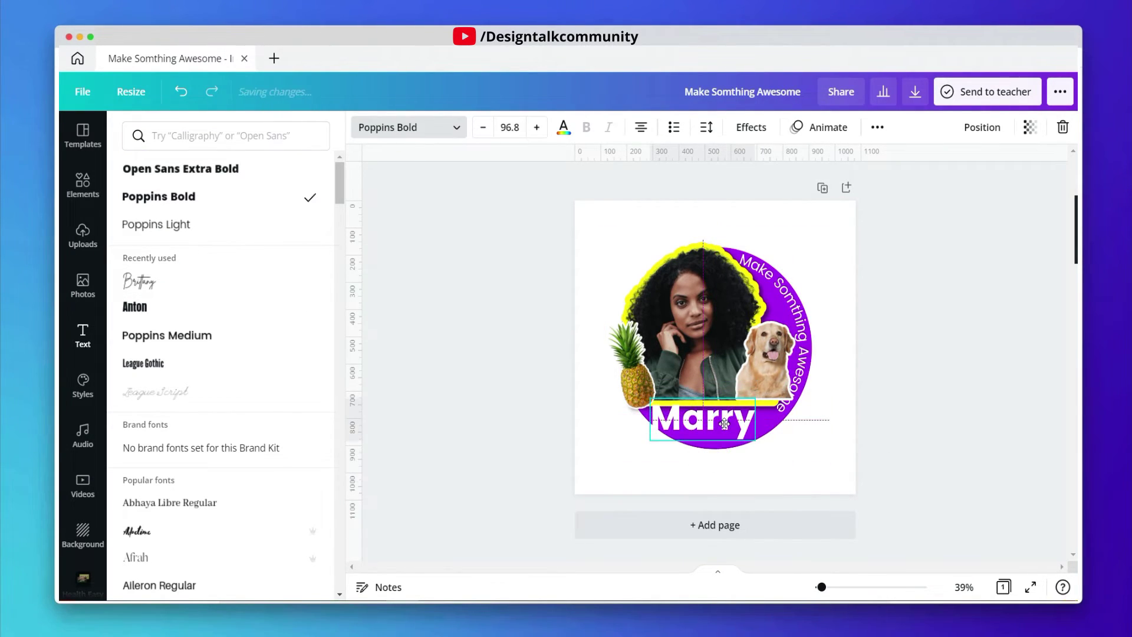
left_click(759, 470)
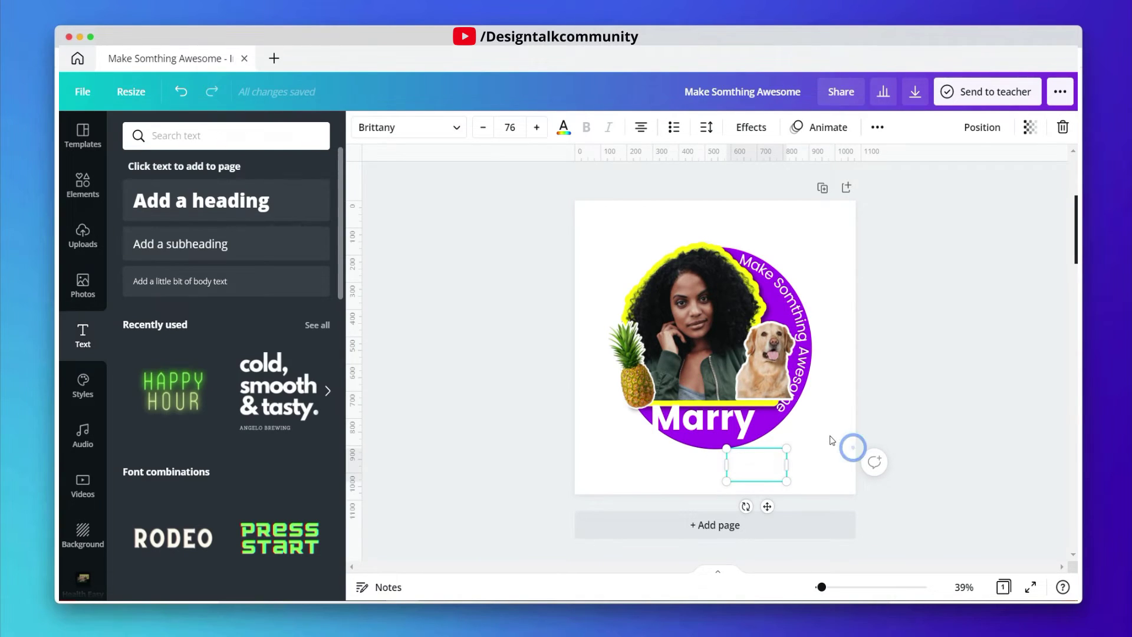
Step: Add a square from Elements and squash it into a bar behind 'Marry'
left_click(89, 190)
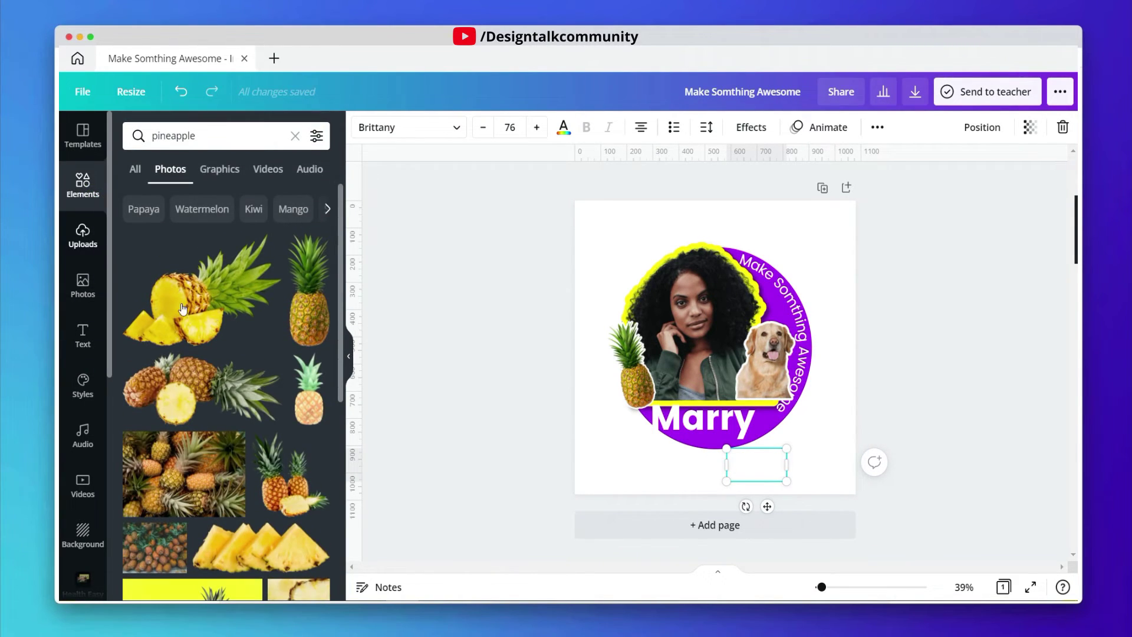
left_click(294, 137)
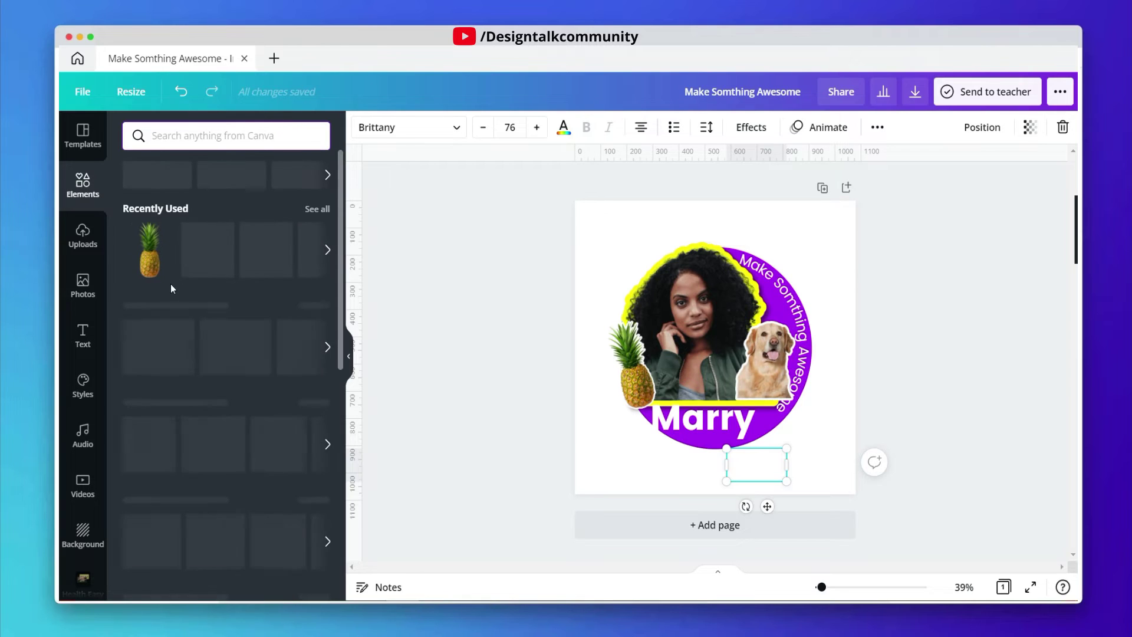
scroll(171, 283, "down", 2)
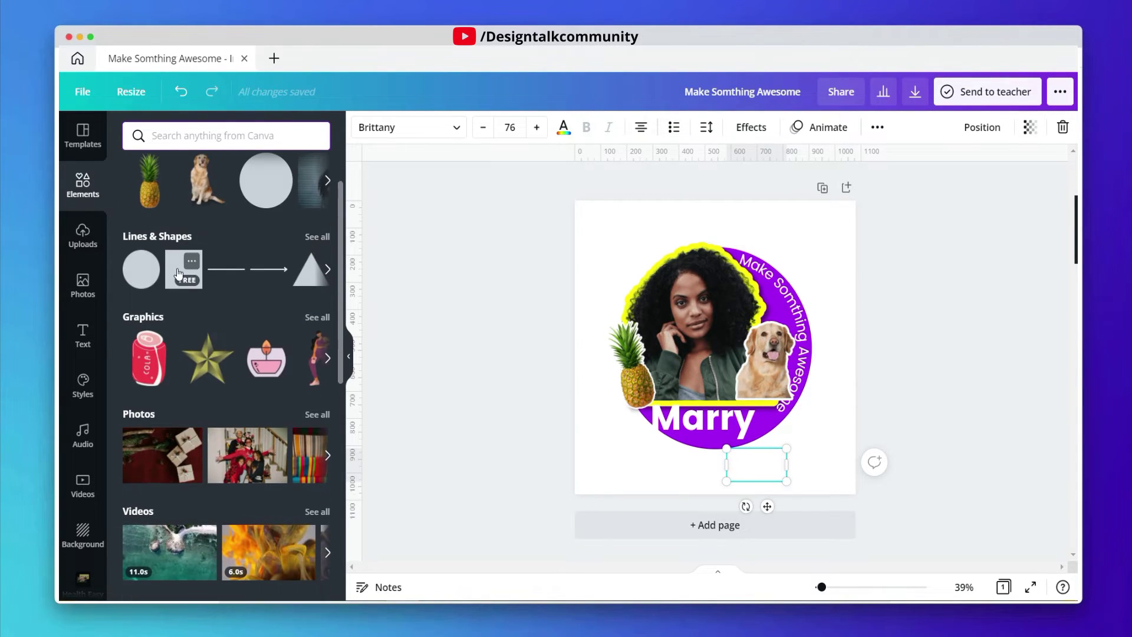
left_click(183, 269)
mouse_move(721, 308)
left_mouse_down()
mouse_move(721, 403)
mouse_move(782, 418)
mouse_move(762, 439)
left_mouse_up()
Step: Colour the bar yellow and make the 'Marry' text black
left_click(754, 468)
left_click(751, 420)
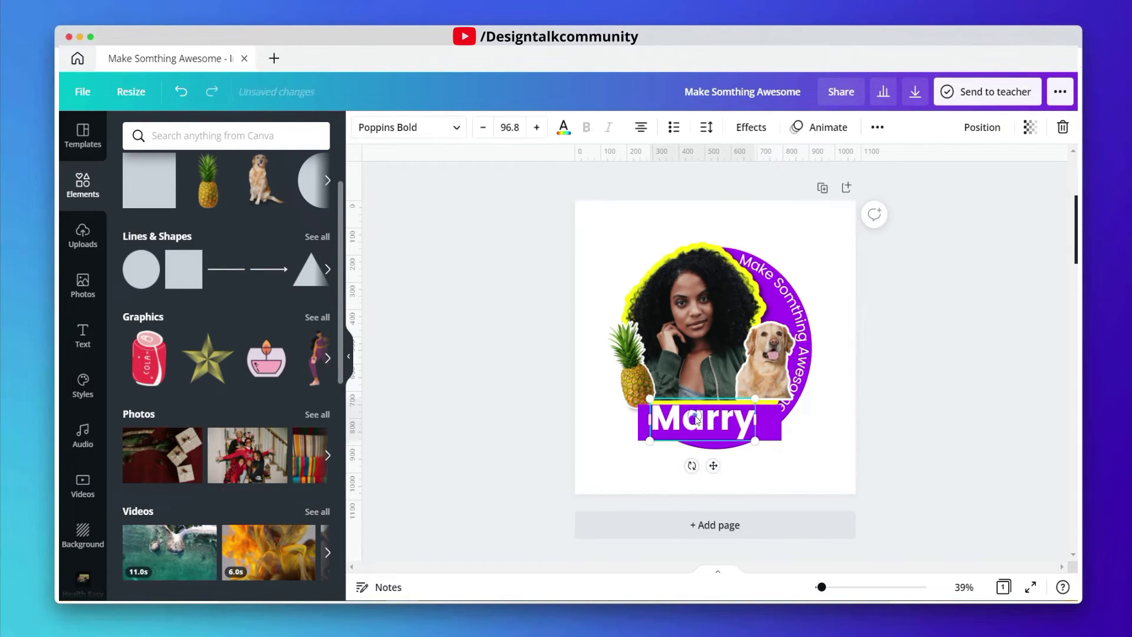
left_click(833, 459)
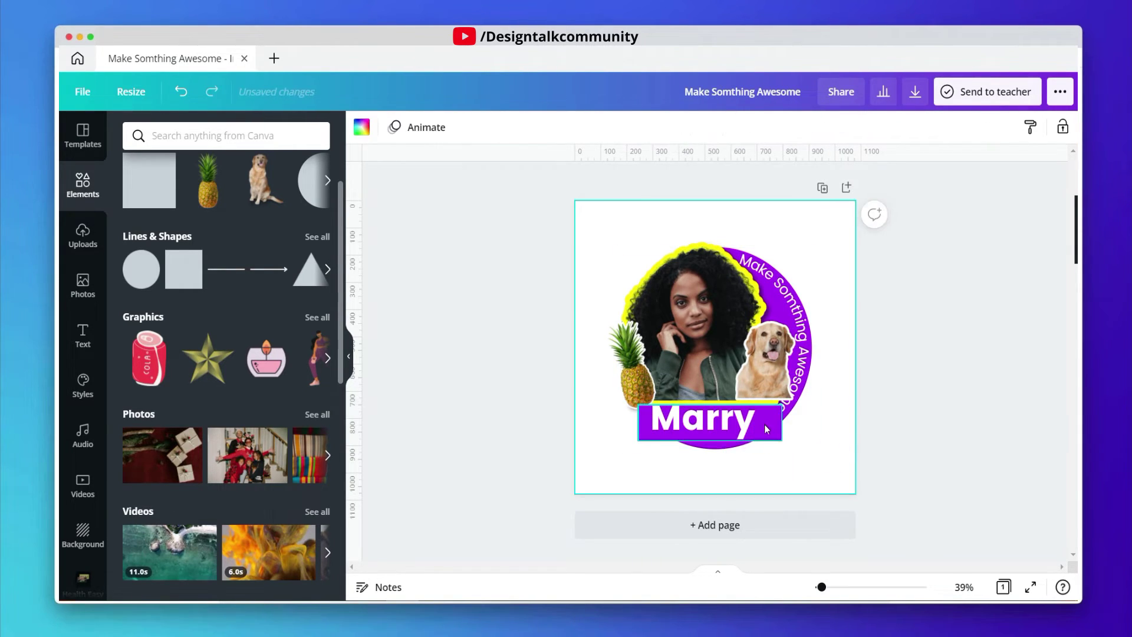
left_click(778, 429)
left_click(360, 128)
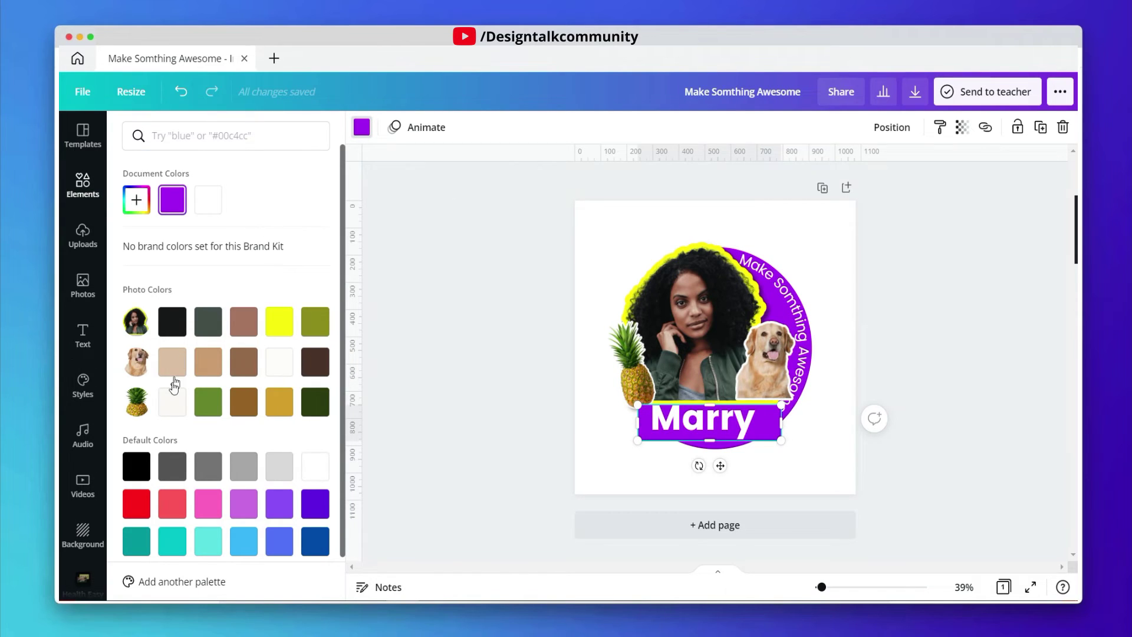
left_click(287, 313)
left_click(404, 285)
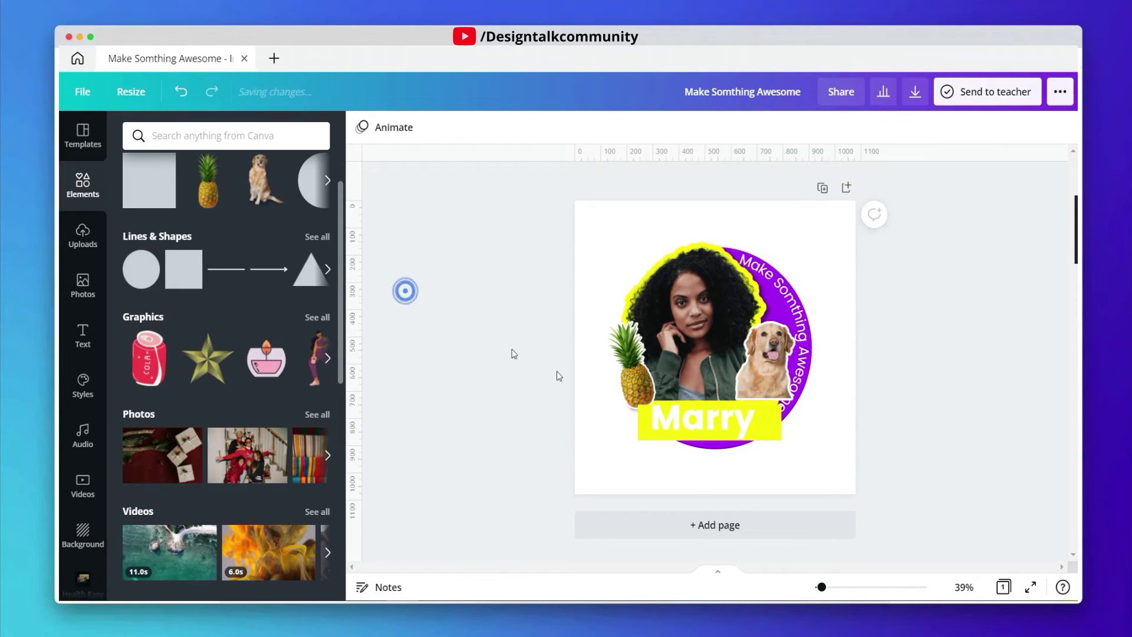
left_click(670, 416)
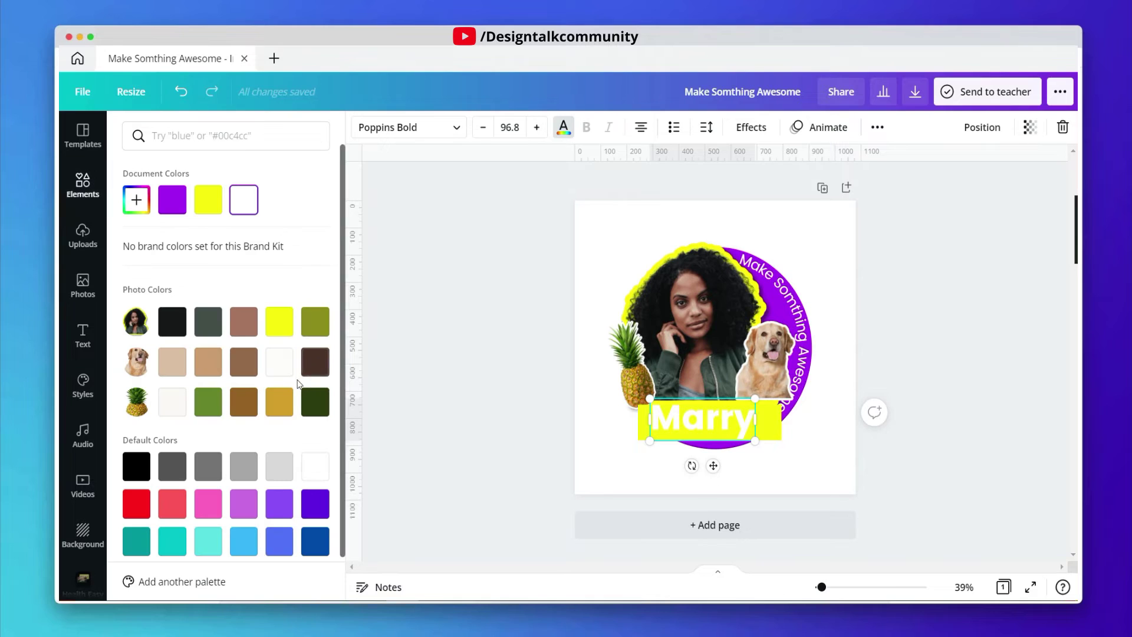
left_click(178, 328)
left_click(378, 310)
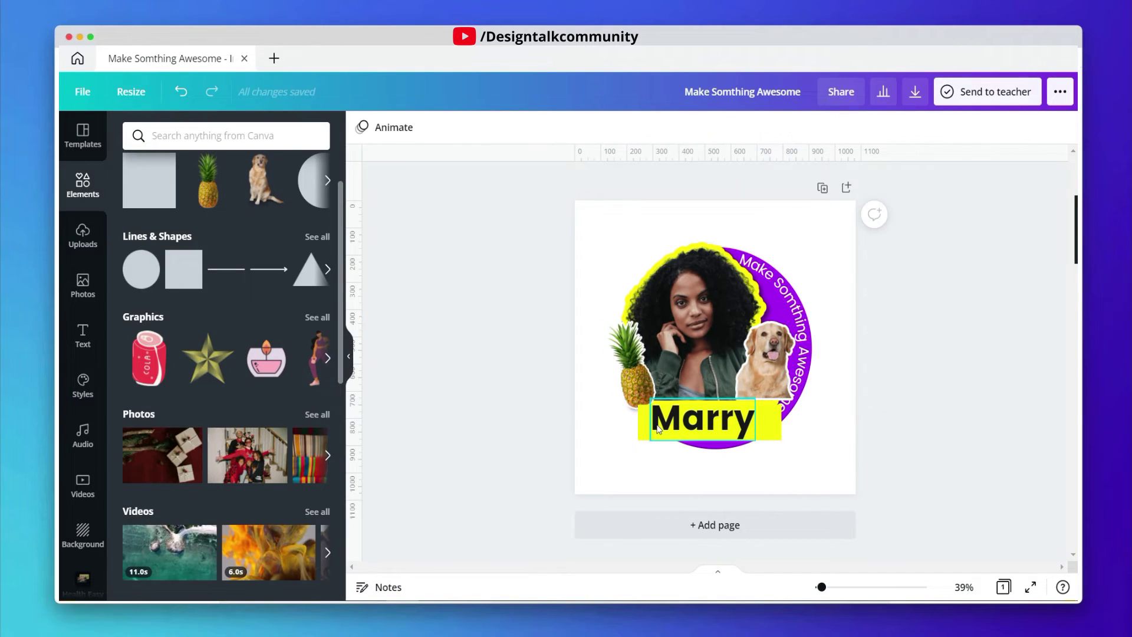
Step: Bring the pineapple sticker forward one layer
left_click(637, 423)
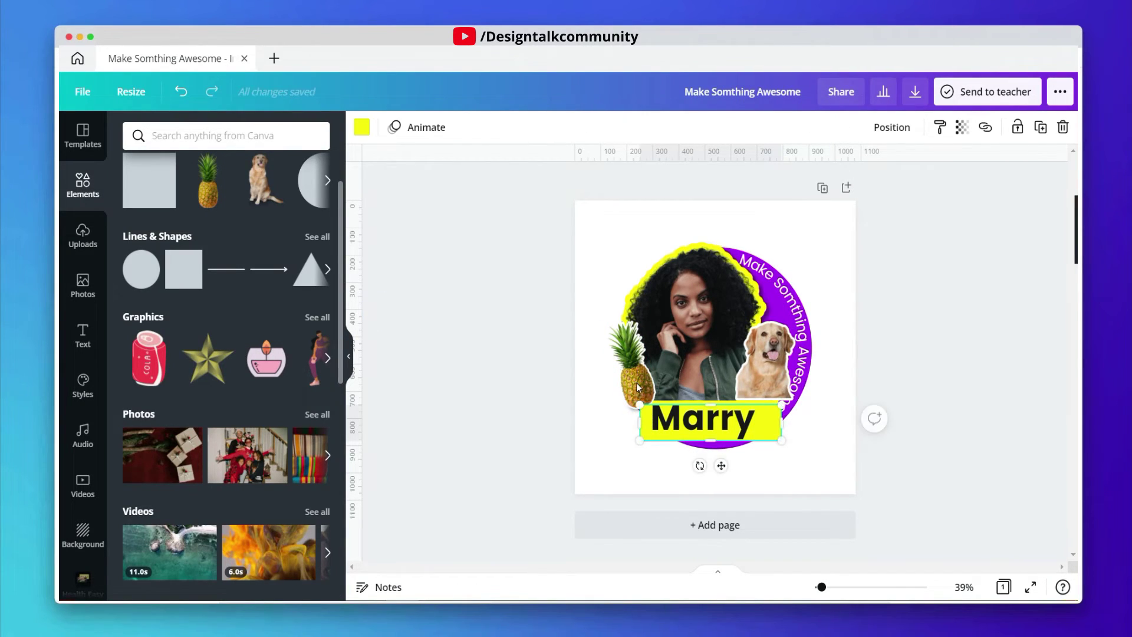
left_click(630, 362)
left_click(891, 127)
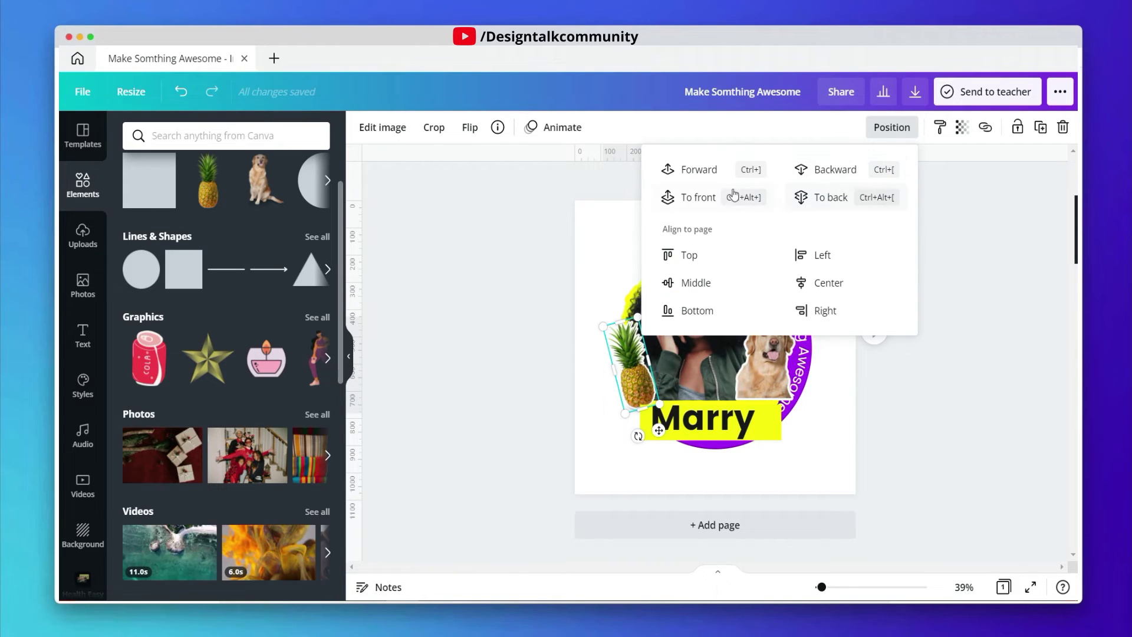
left_click(712, 179)
Step: Move the empty text box aside and shrink the 'Marry' text
left_click(800, 450)
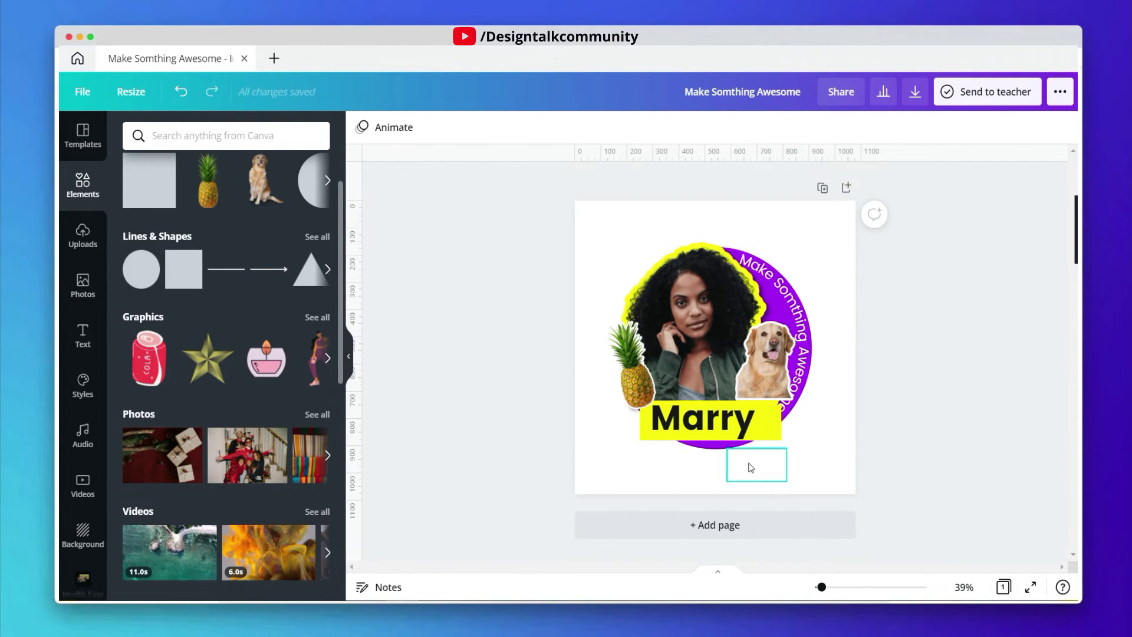
left_click_drag(749, 468, 756, 453)
left_click(766, 417)
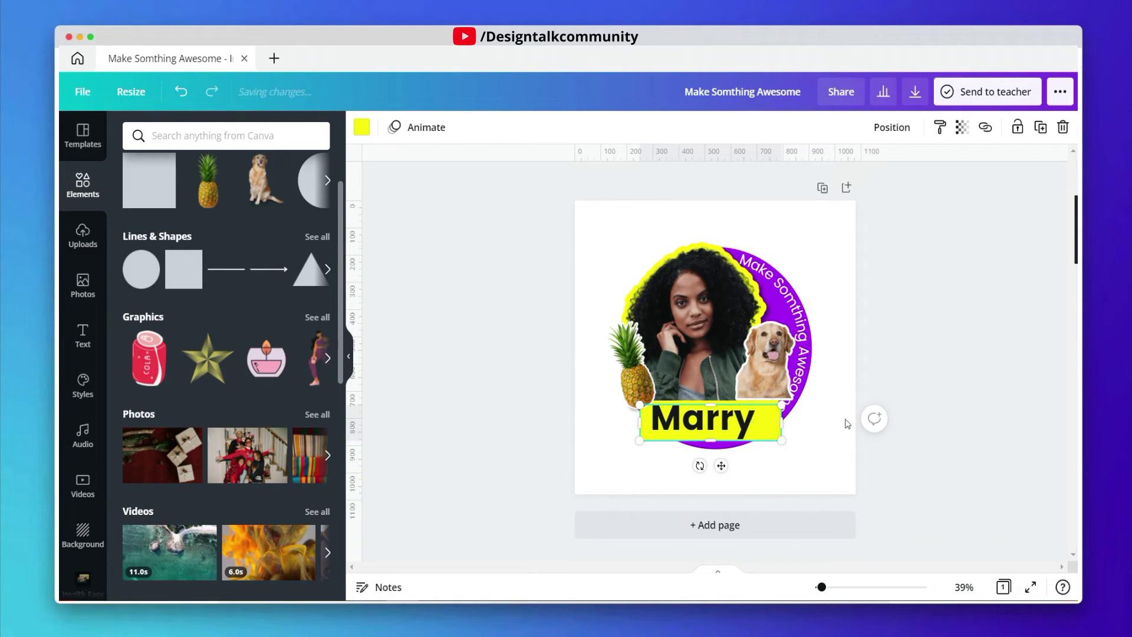
left_click(765, 419)
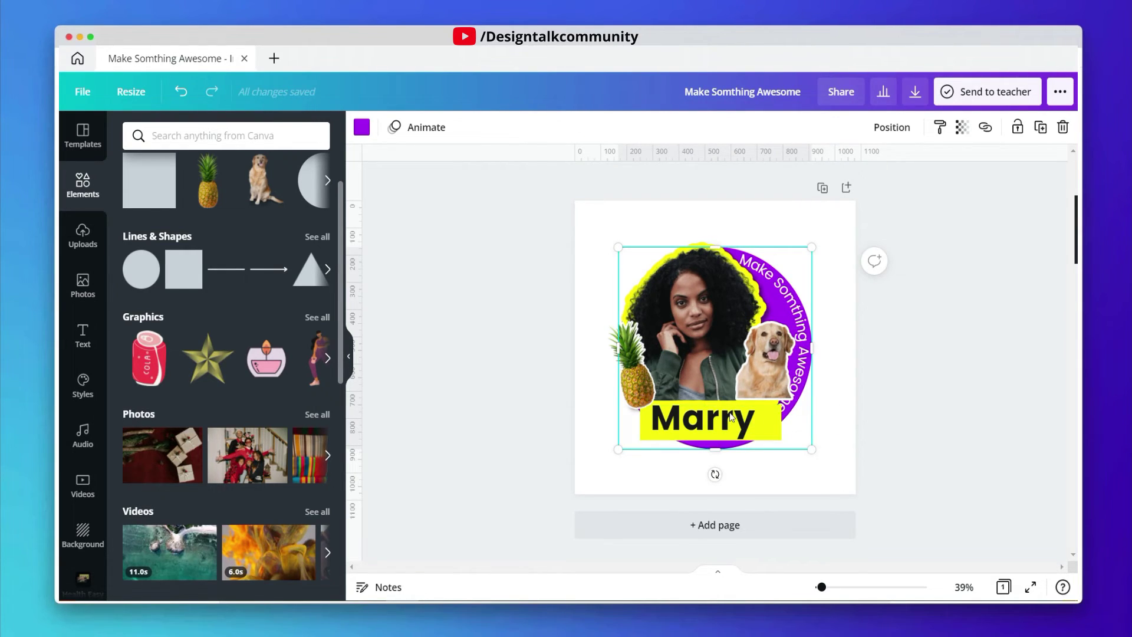
left_click(708, 420)
left_click_drag(759, 440, 717, 434)
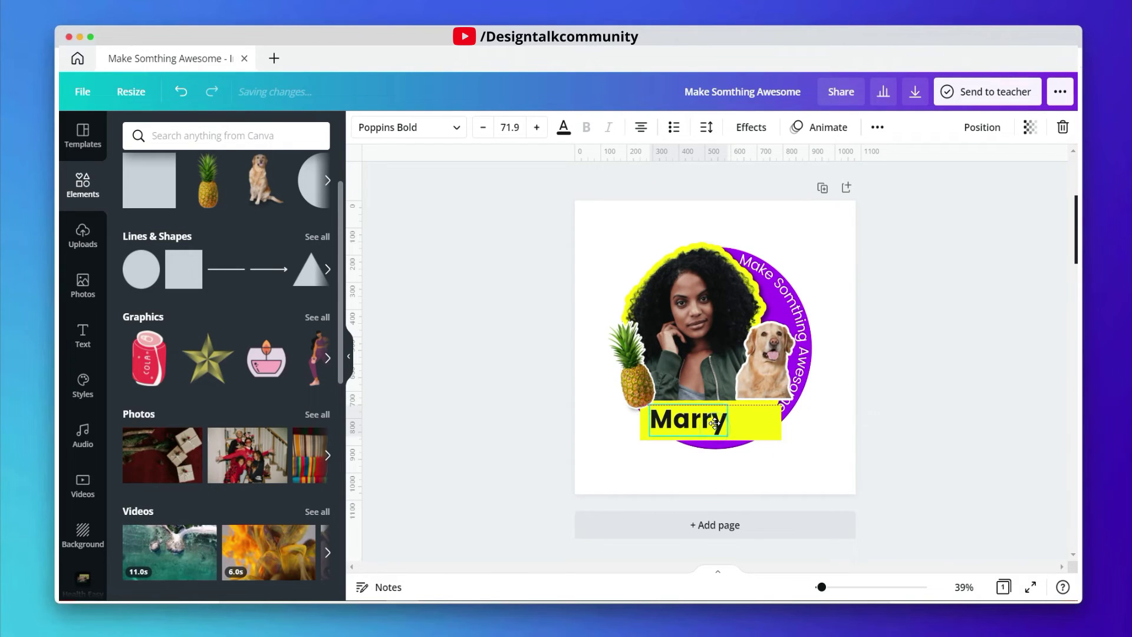
Step: Place 'Smith' beside 'Marry' on the yellow bar and colour it purple
mouse_move(770, 465)
left_mouse_down()
mouse_move(763, 421)
mouse_move(769, 434)
left_mouse_up()
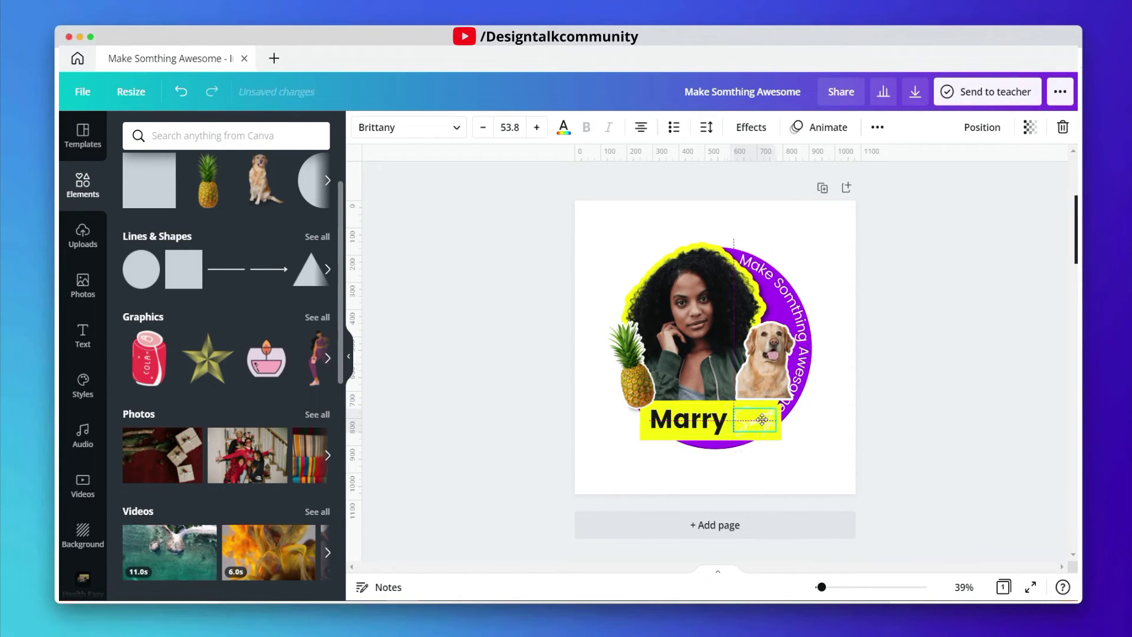
left_click(563, 127)
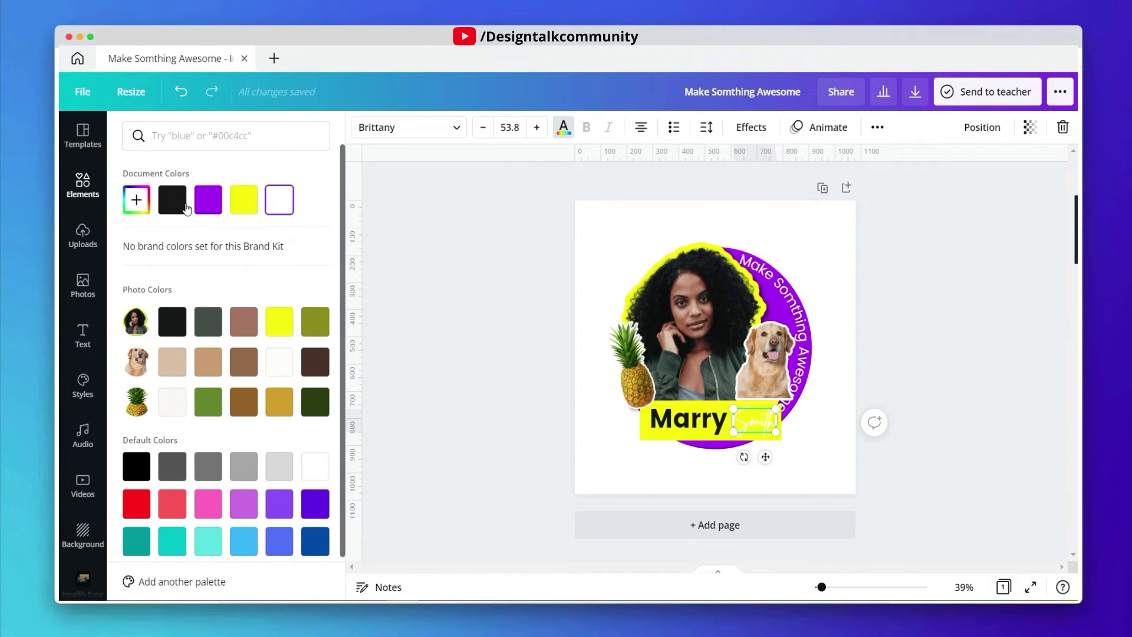
left_click(182, 203)
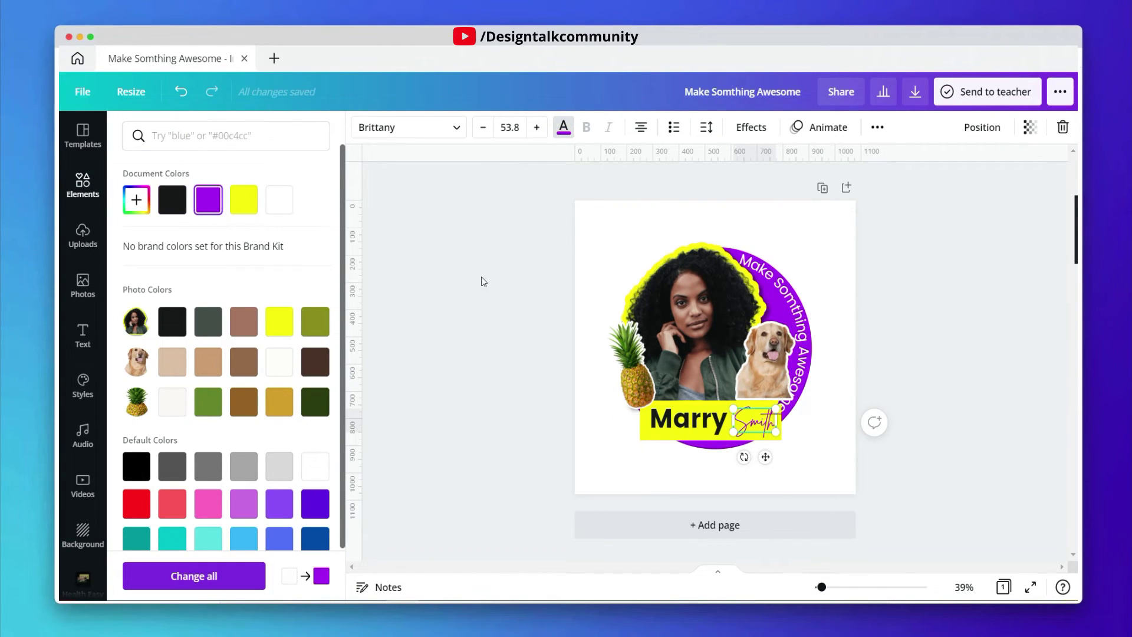
left_click(528, 292)
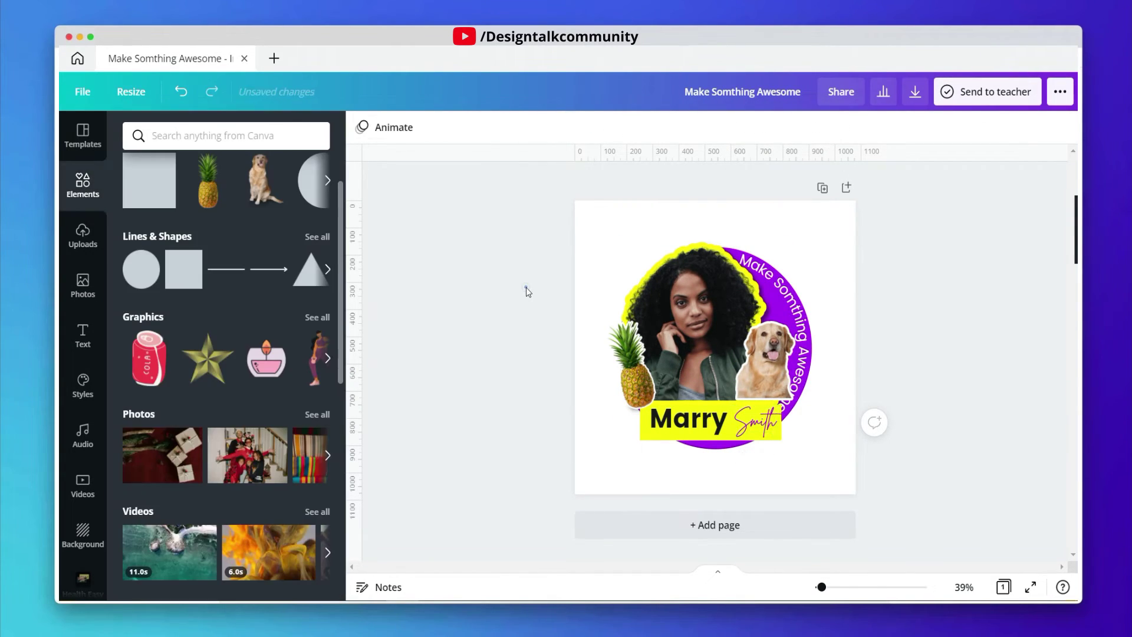
left_click(690, 421)
Step: Select all badge elements, group them, then resize the group and centre it on the page
left_click(855, 359)
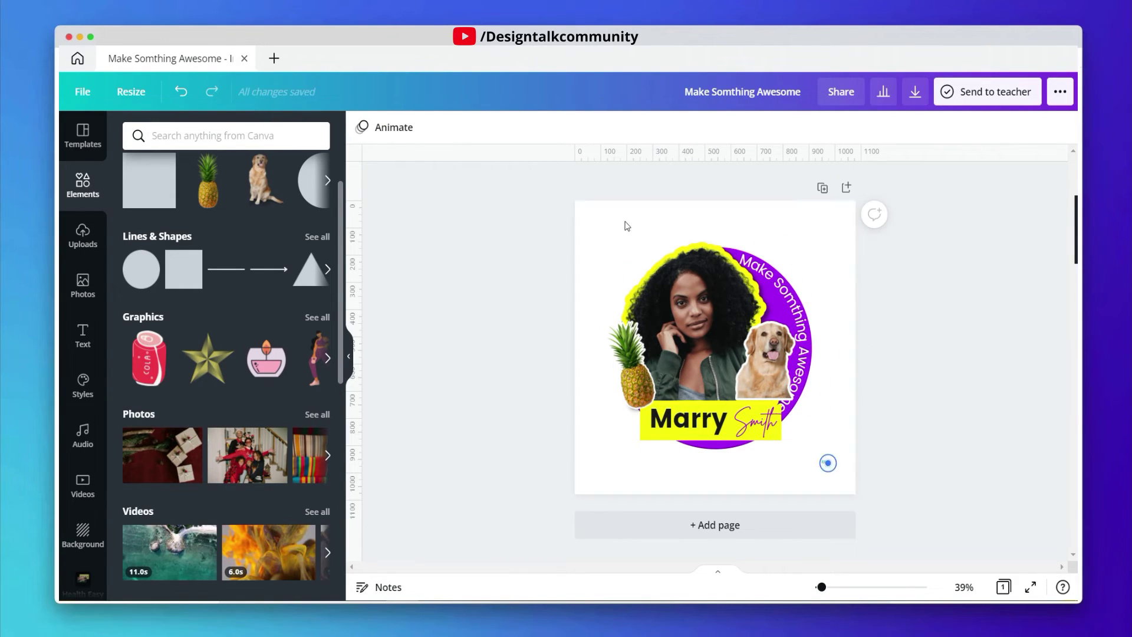
left_click_drag(606, 216, 826, 461)
left_click_drag(686, 306, 687, 297)
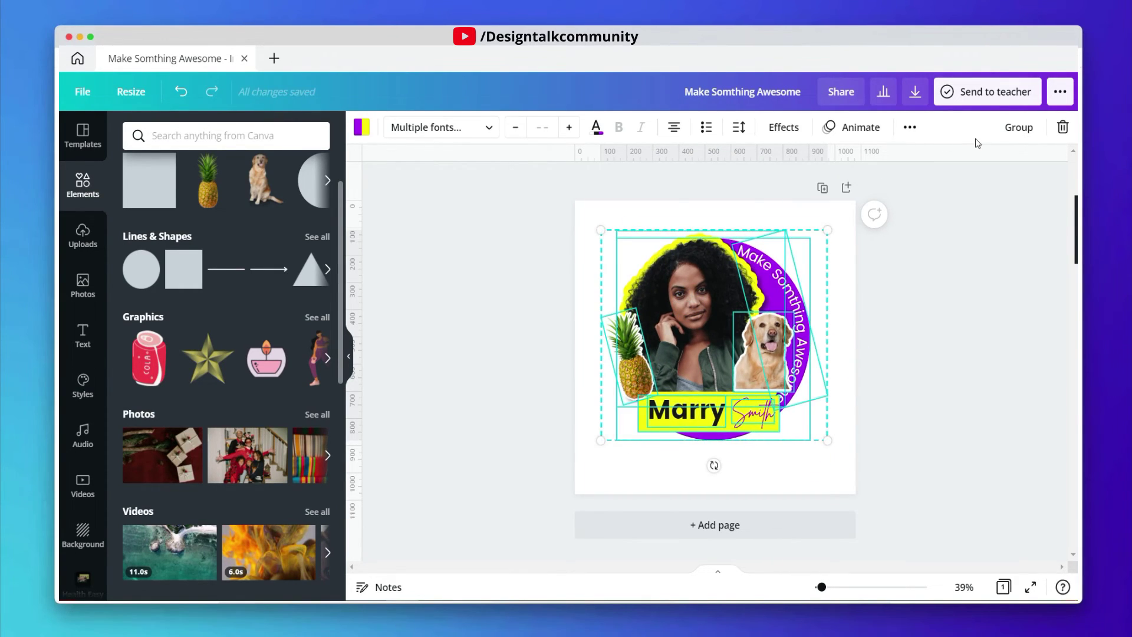
left_click(1018, 126)
left_click_drag(830, 227, 783, 267)
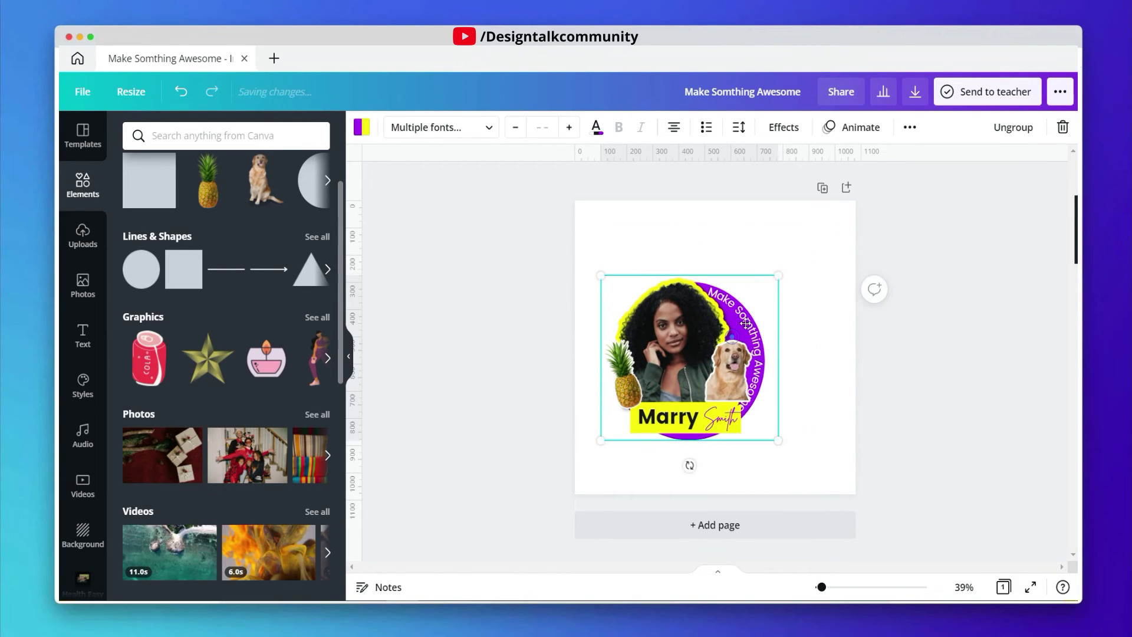
left_click_drag(740, 330, 757, 317)
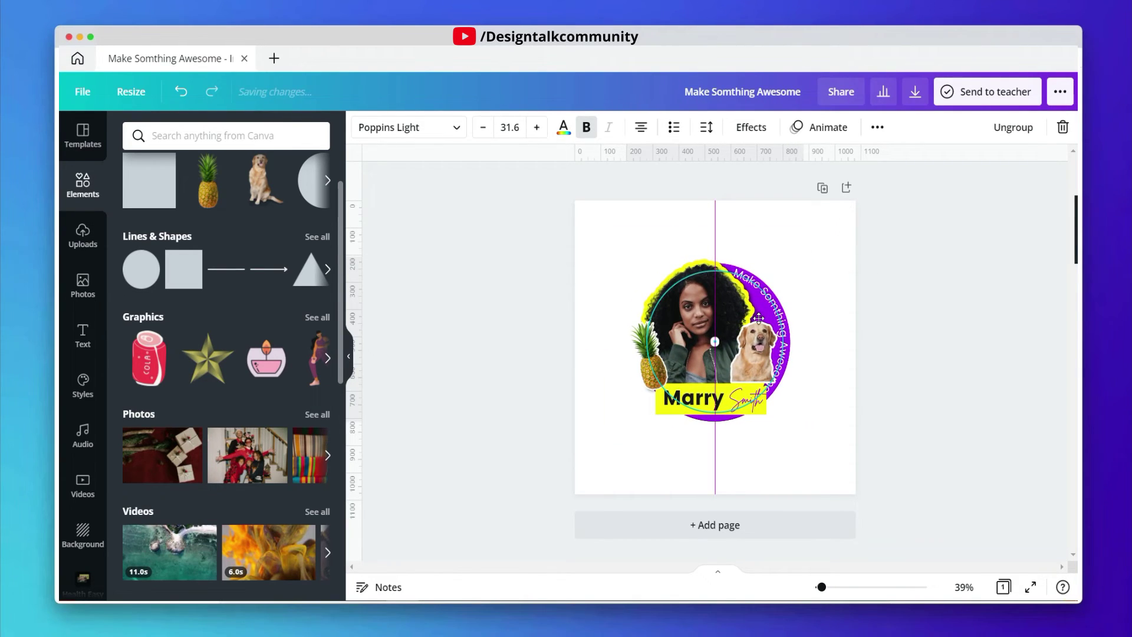
left_click(822, 306)
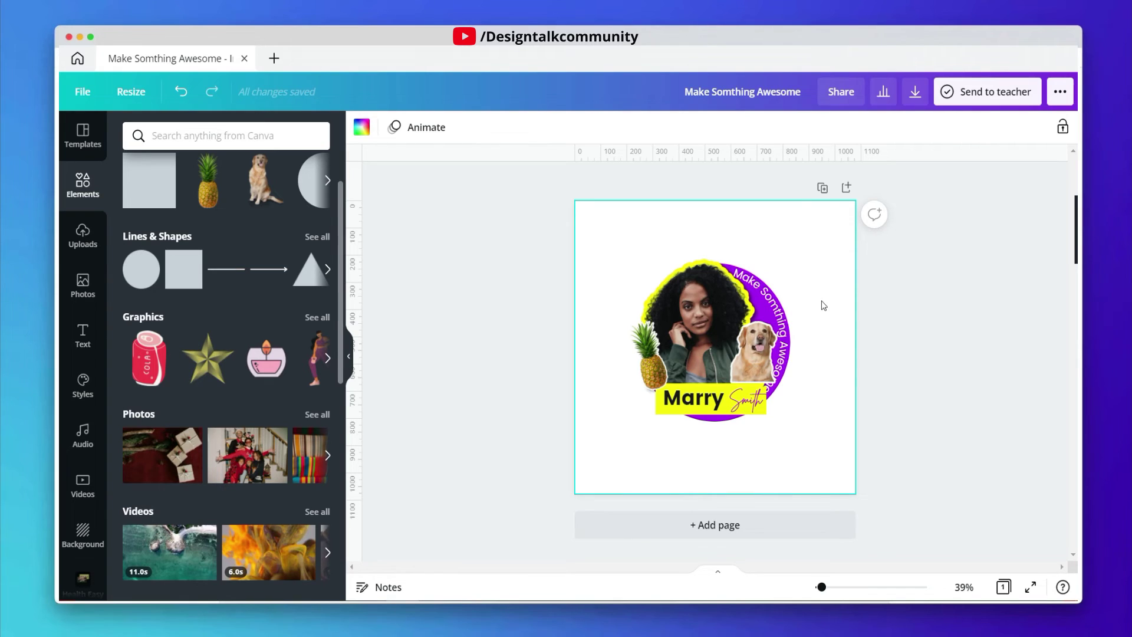
left_click(782, 390)
mouse_move(803, 419)
left_mouse_down()
mouse_move(810, 428)
mouse_move(790, 418)
left_mouse_up()
left_click(835, 409)
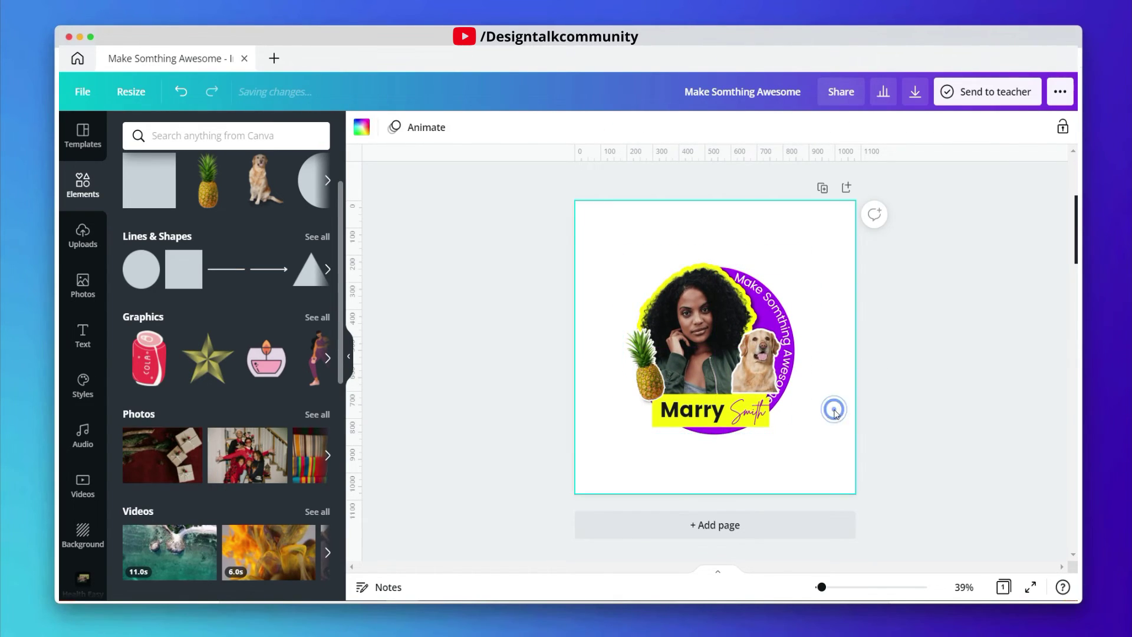
Step: Open the Download panel, which suggests PNG at 1080 × 1080 pixels
left_click(916, 93)
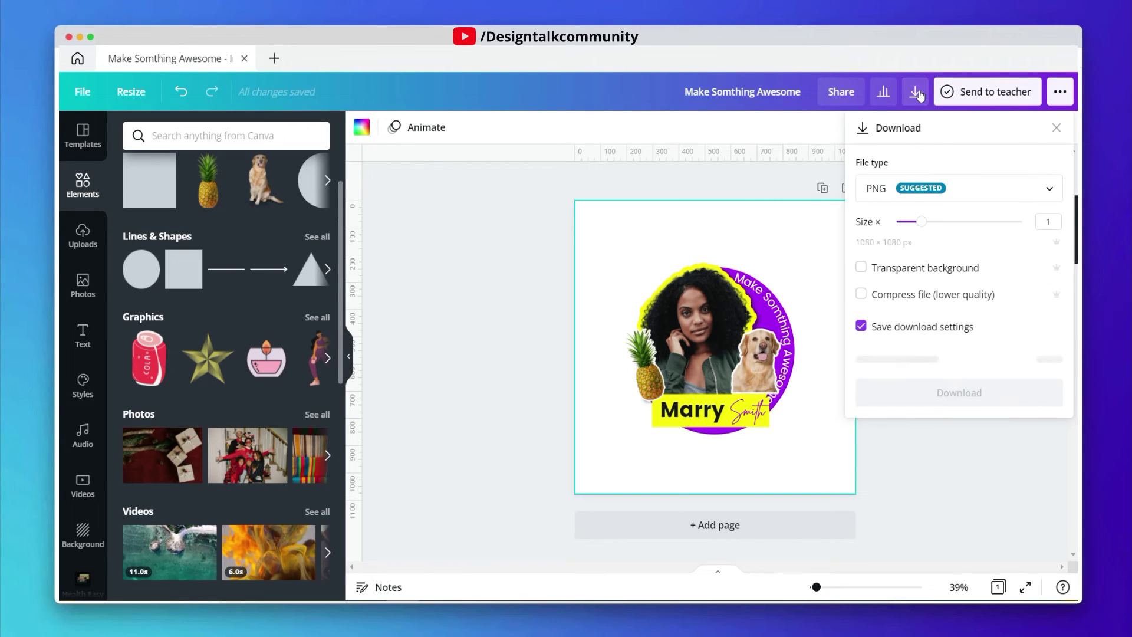